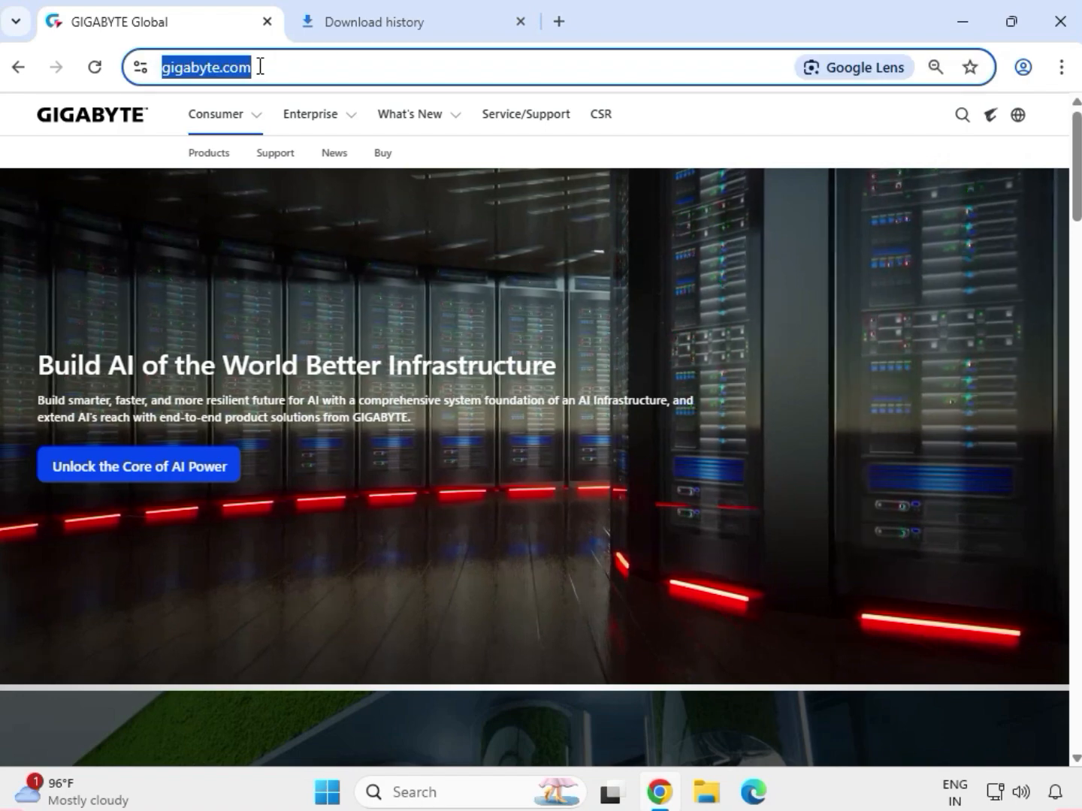
pyautogui.doubleClick(323, 67)
pyautogui.click(327, 65)
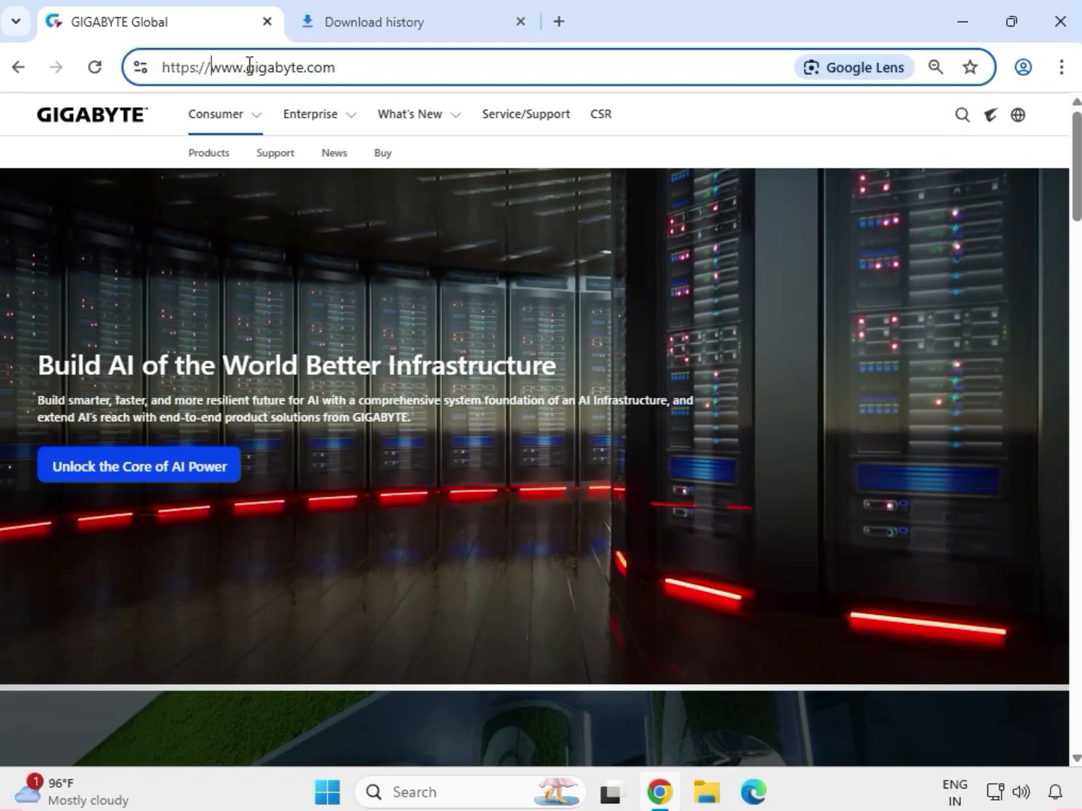
pyautogui.moveTo(210, 67); pyautogui.dragTo(358, 66)
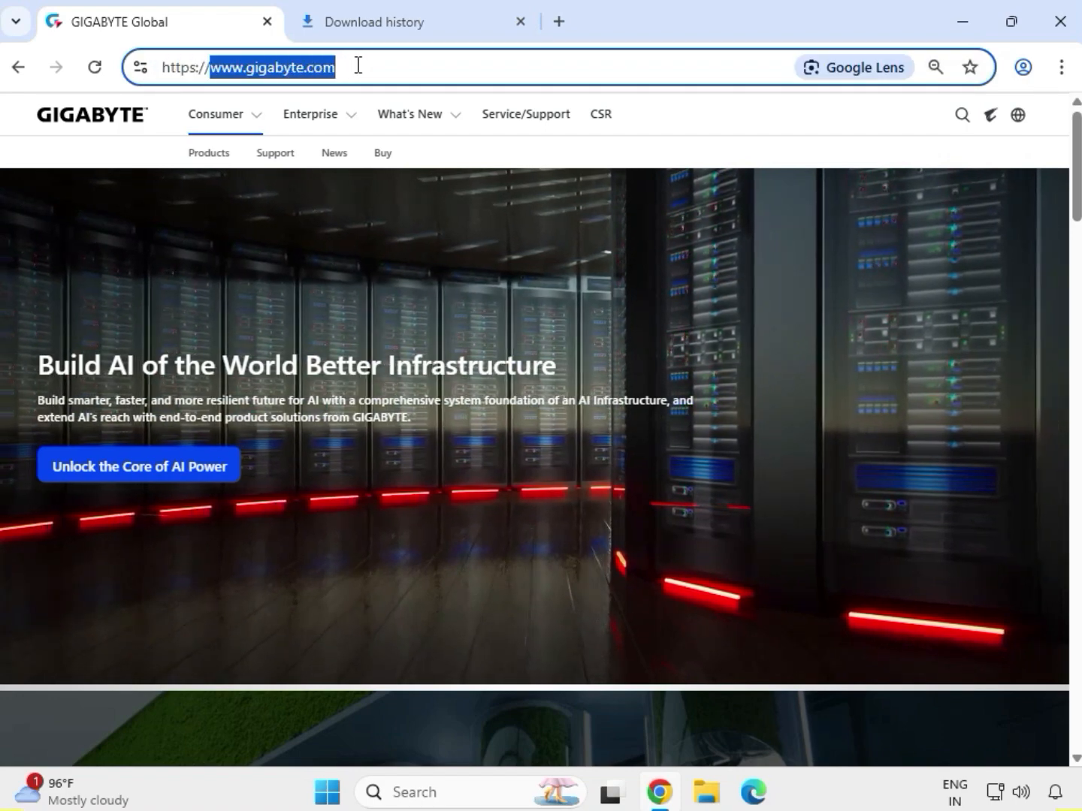
pyautogui.click(674, 141)
# Search the GIGABYTE website for the motherboard model GA-H110M-S2PT.
pyautogui.click(961, 116)
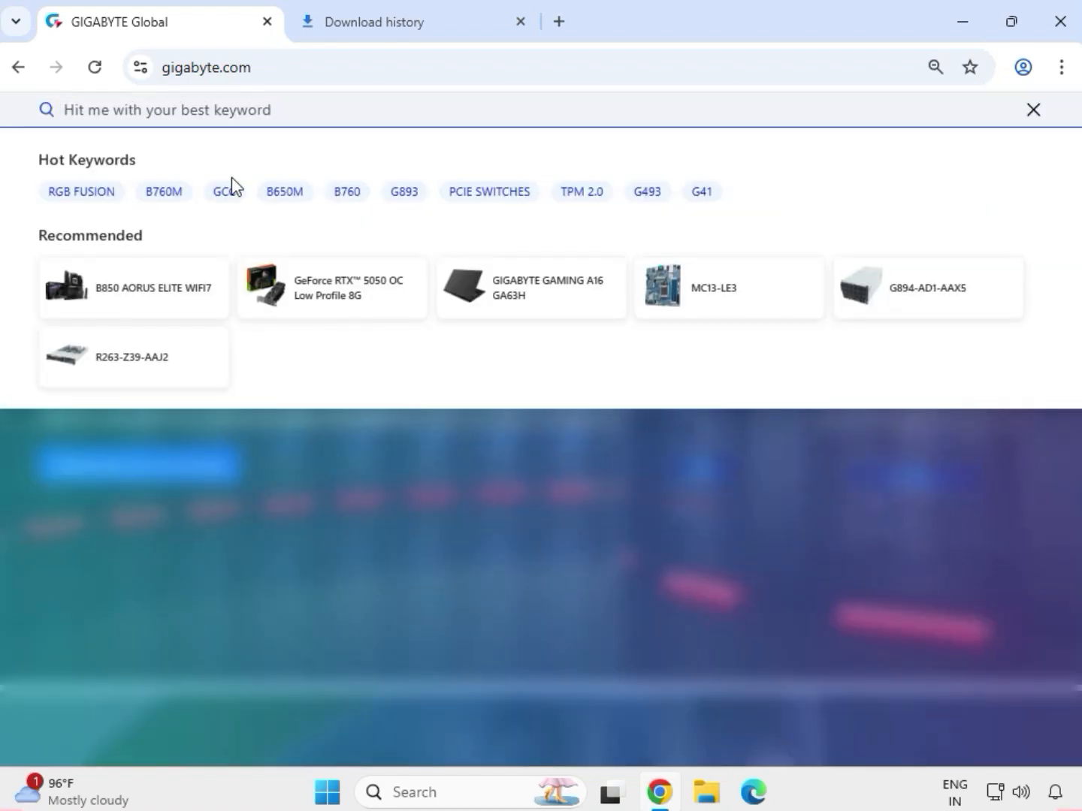
pyautogui.write('GA-H110M-S2PT')
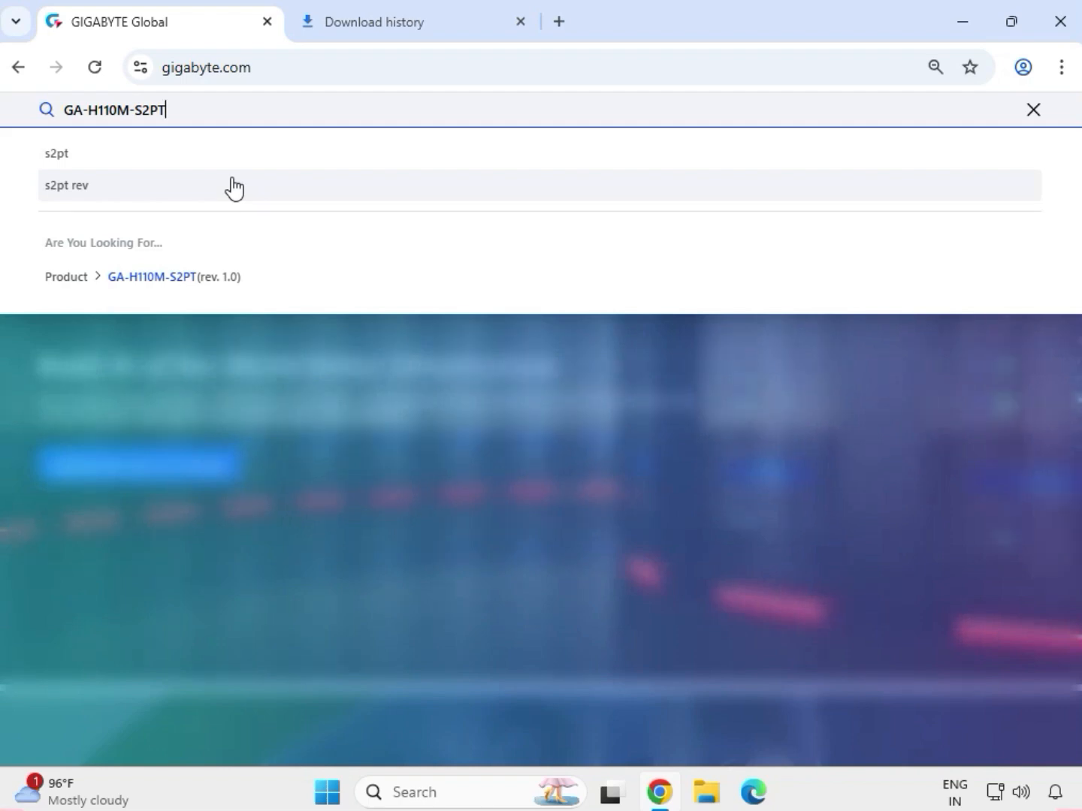
pyautogui.press('Return')
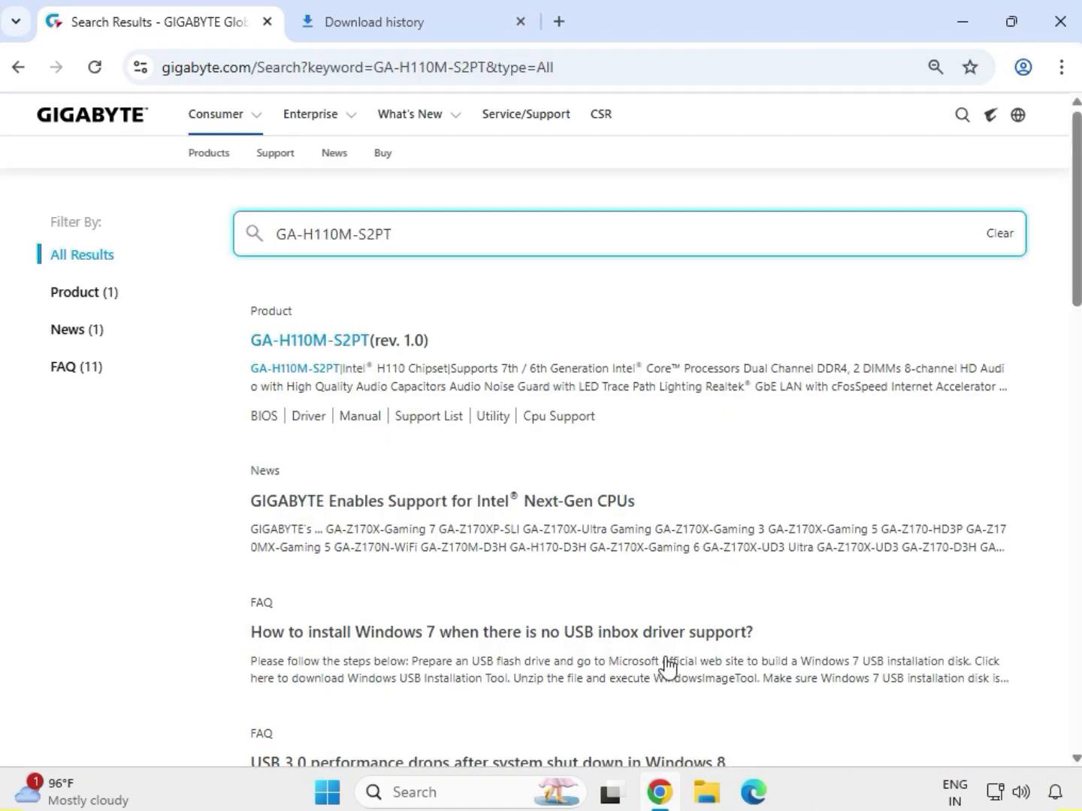
# Filter the search results to products and open the support page of the GA-H110M-S2PT (rev. 1.0) motherboard.
pyautogui.click(91, 294)
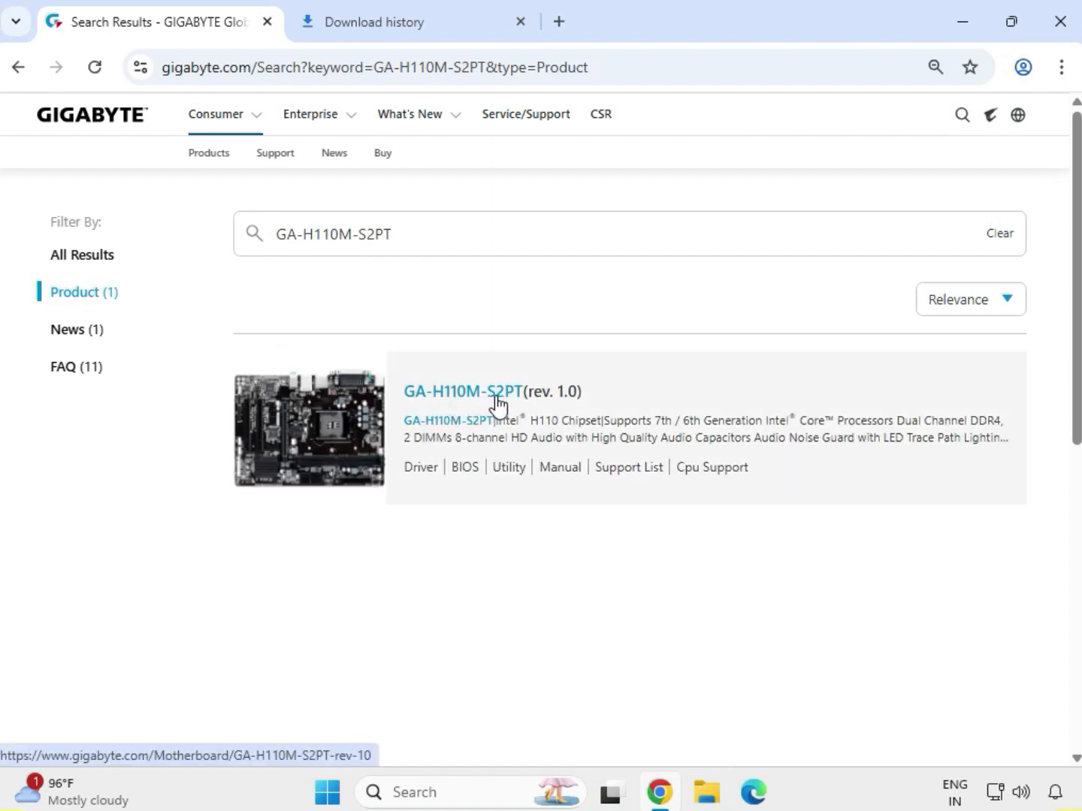
pyautogui.click(499, 406)
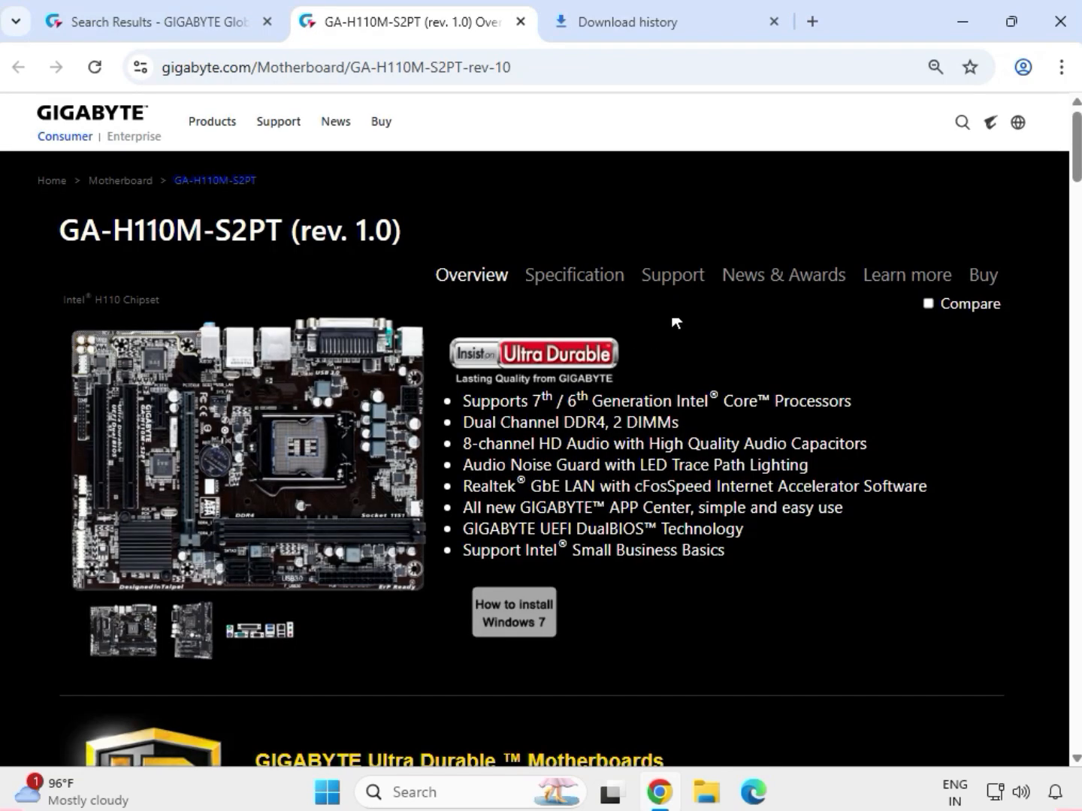
pyautogui.click(696, 277)
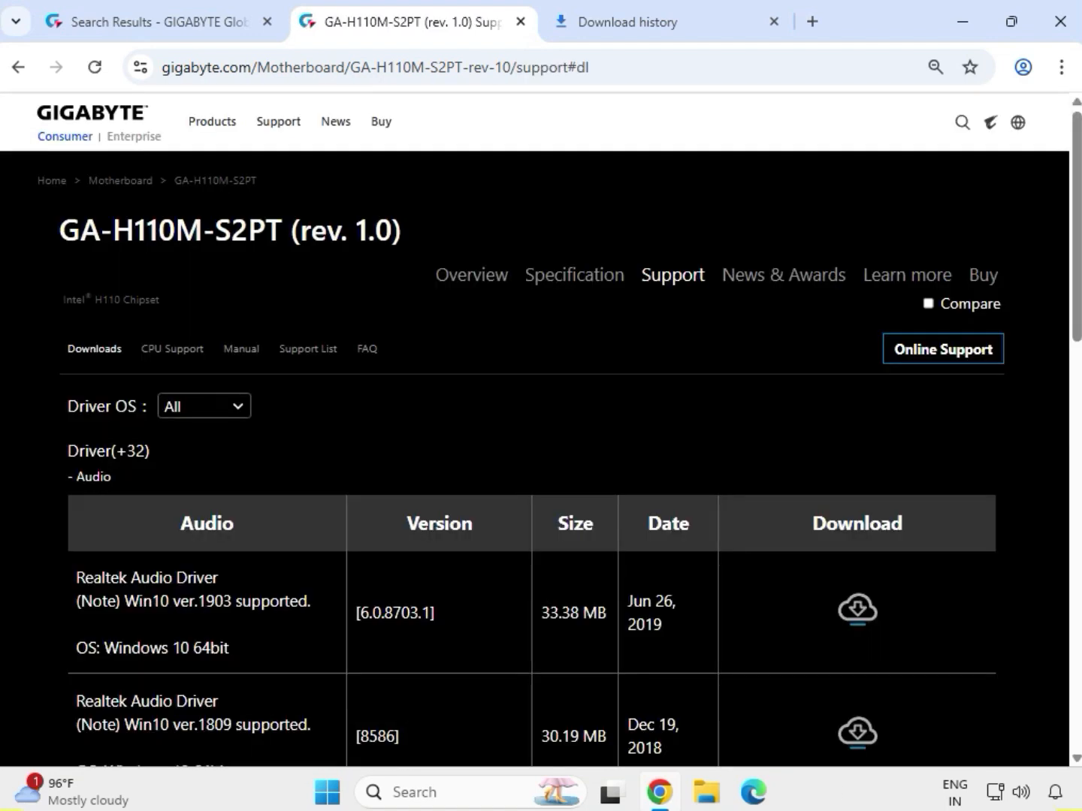
# Set the driver operating system to Windows 10 64bit and download the Realtek HD Audio Driver, version 6.0.1.7727.
pyautogui.click(237, 407)
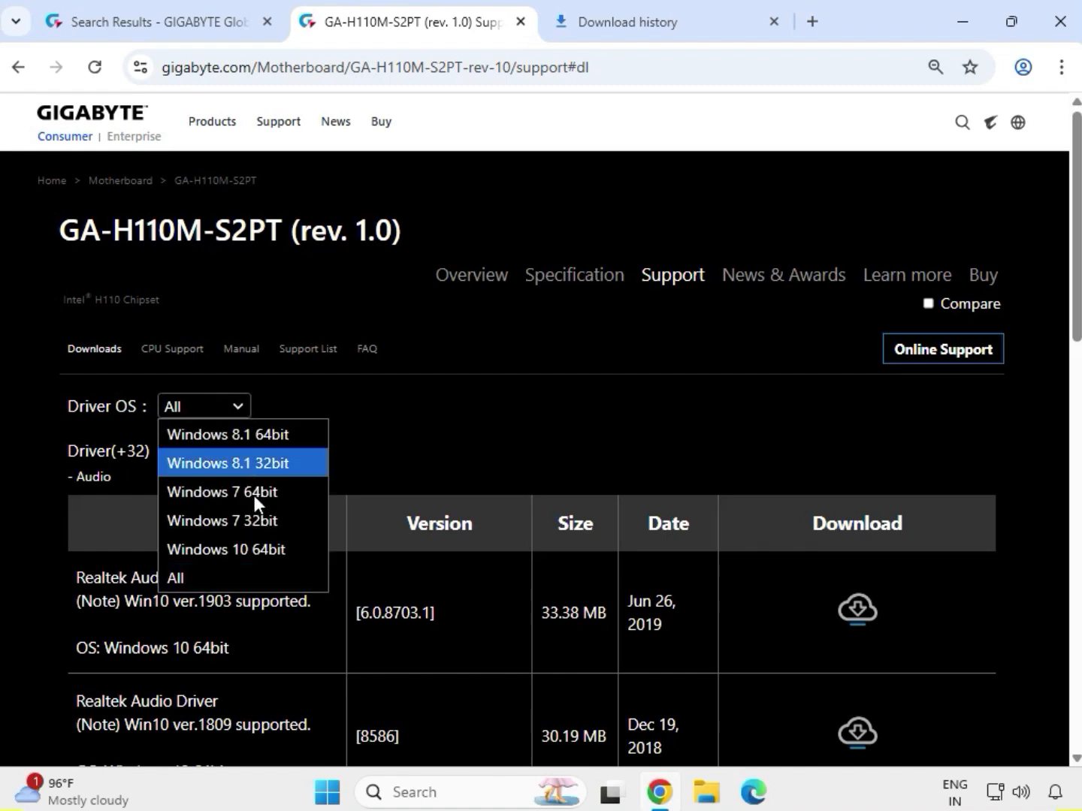
pyautogui.click(274, 571)
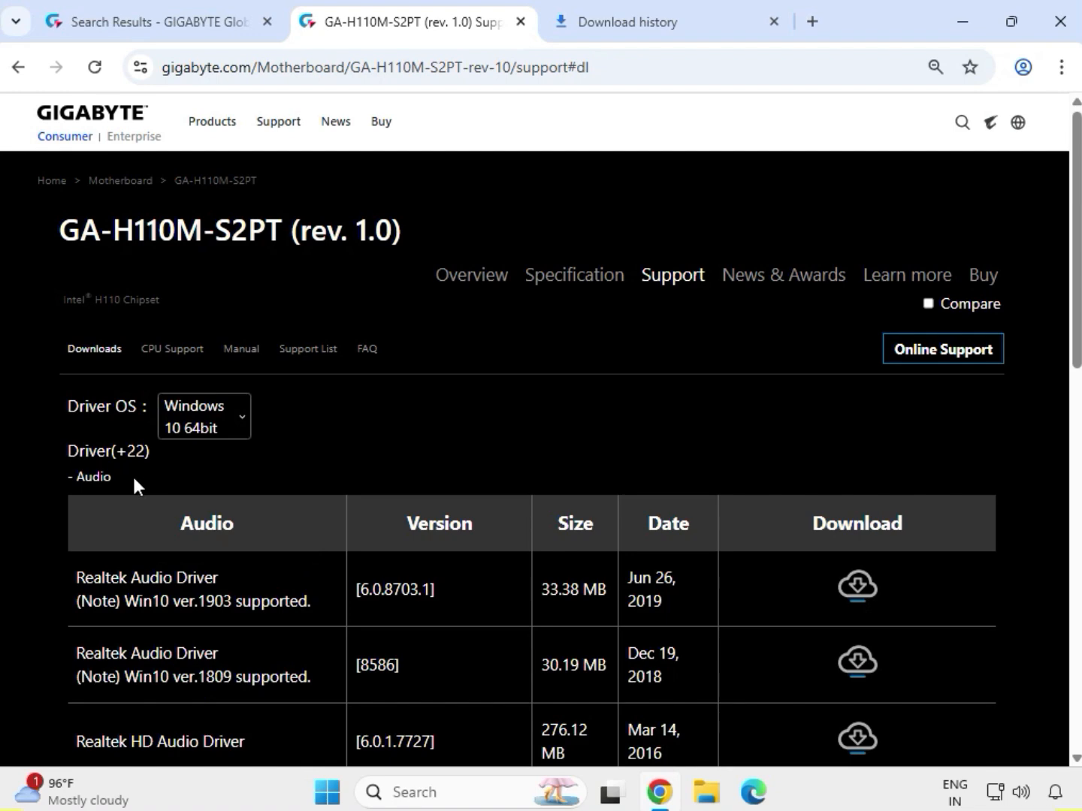
pyautogui.moveTo(134, 479); pyautogui.dragTo(84, 483)
pyautogui.scroll(-1, 109, 520)
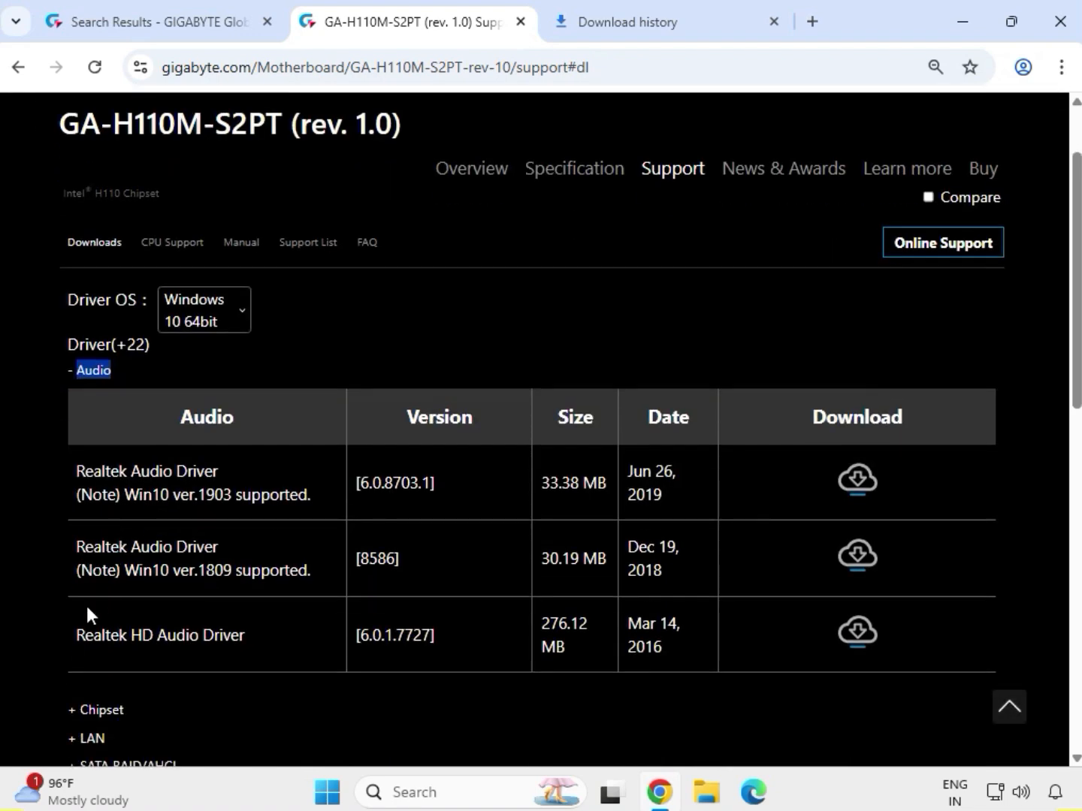
pyautogui.moveTo(79, 631); pyautogui.dragTo(656, 637)
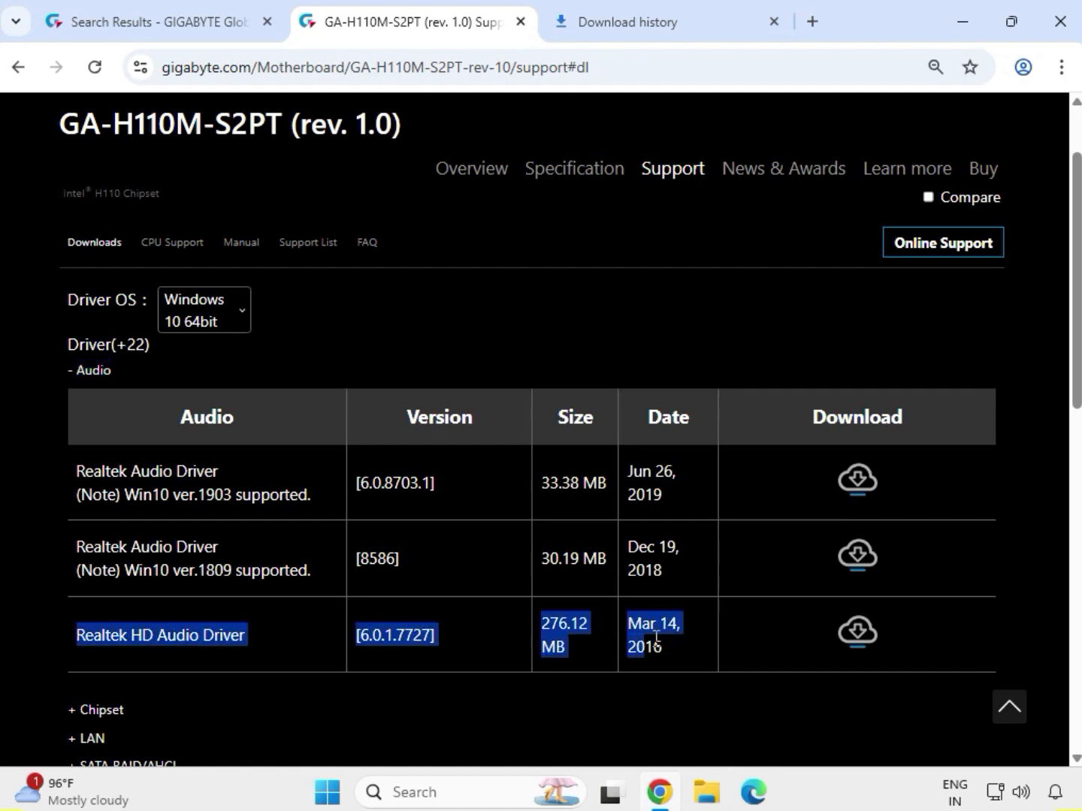
pyautogui.click(858, 631)
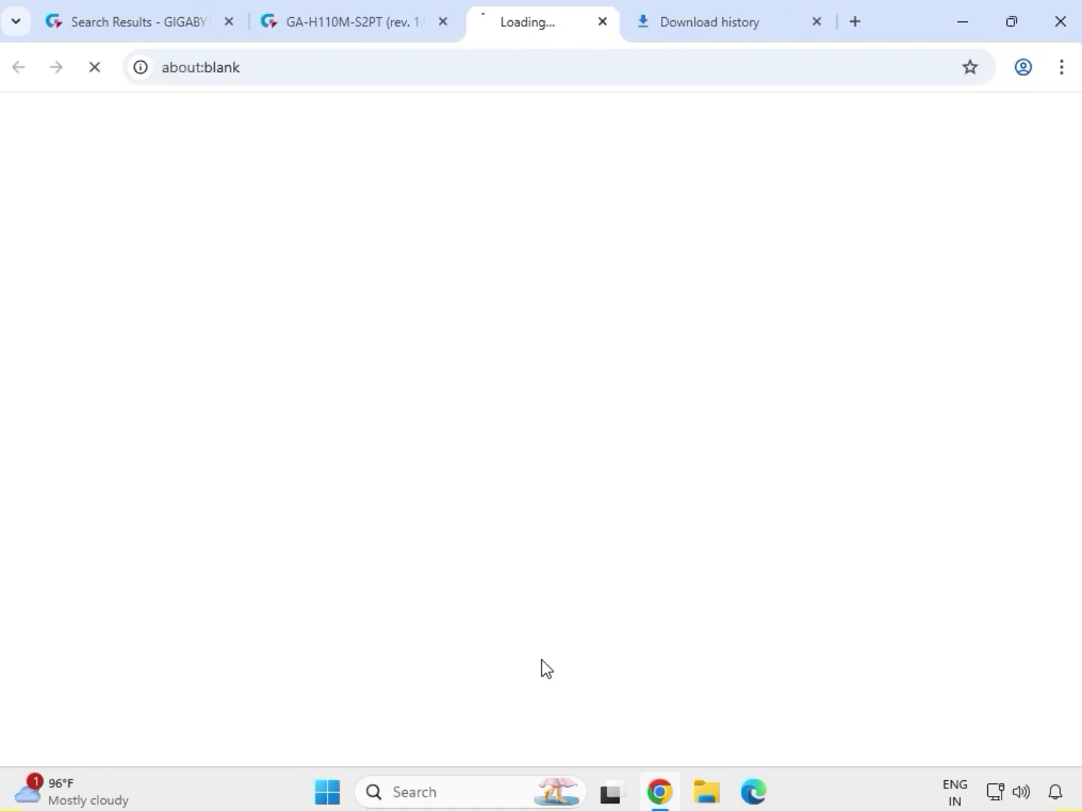
# Expand the Chipset drivers and download Intel INF installation, version 10.1.1.38.
pyautogui.scroll(-2, 114, 687)
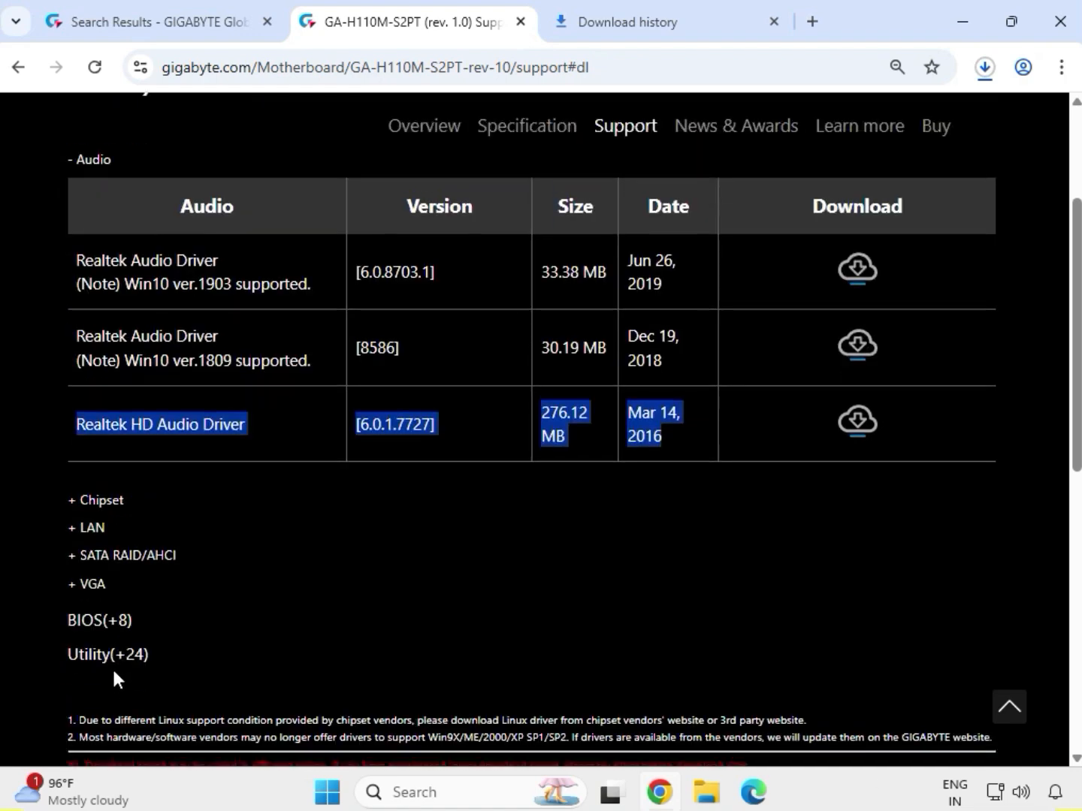
pyautogui.click(114, 503)
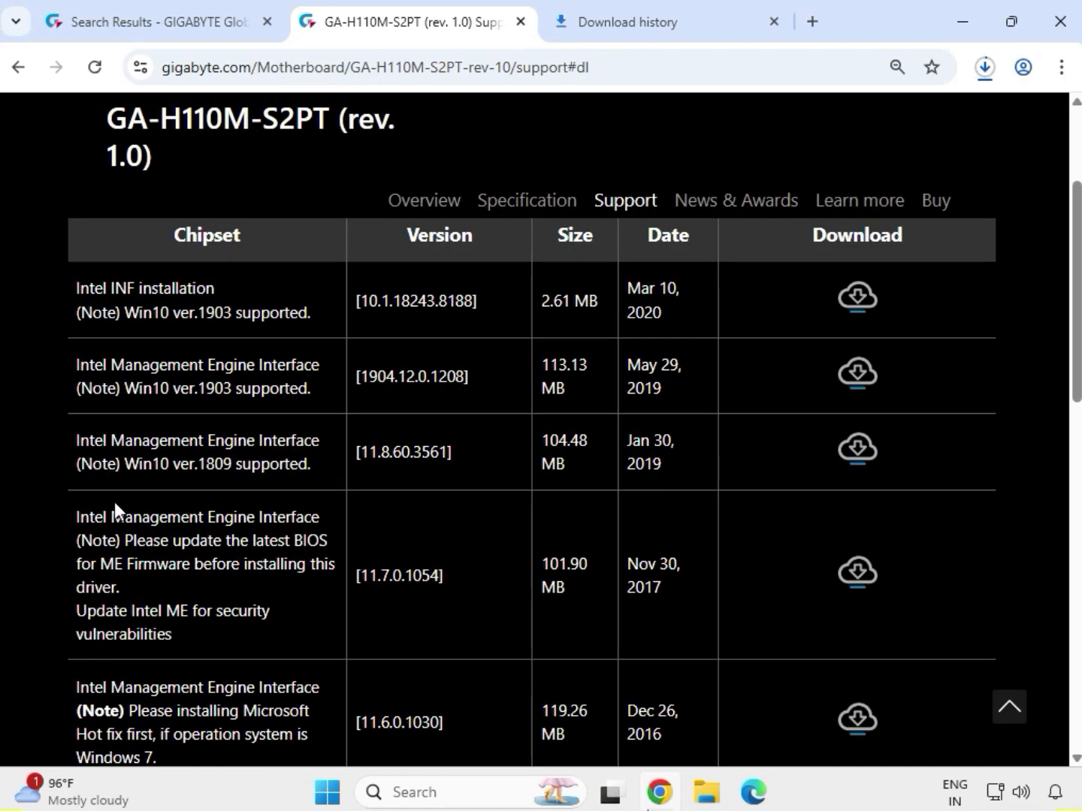
pyautogui.scroll(-3, 189, 601)
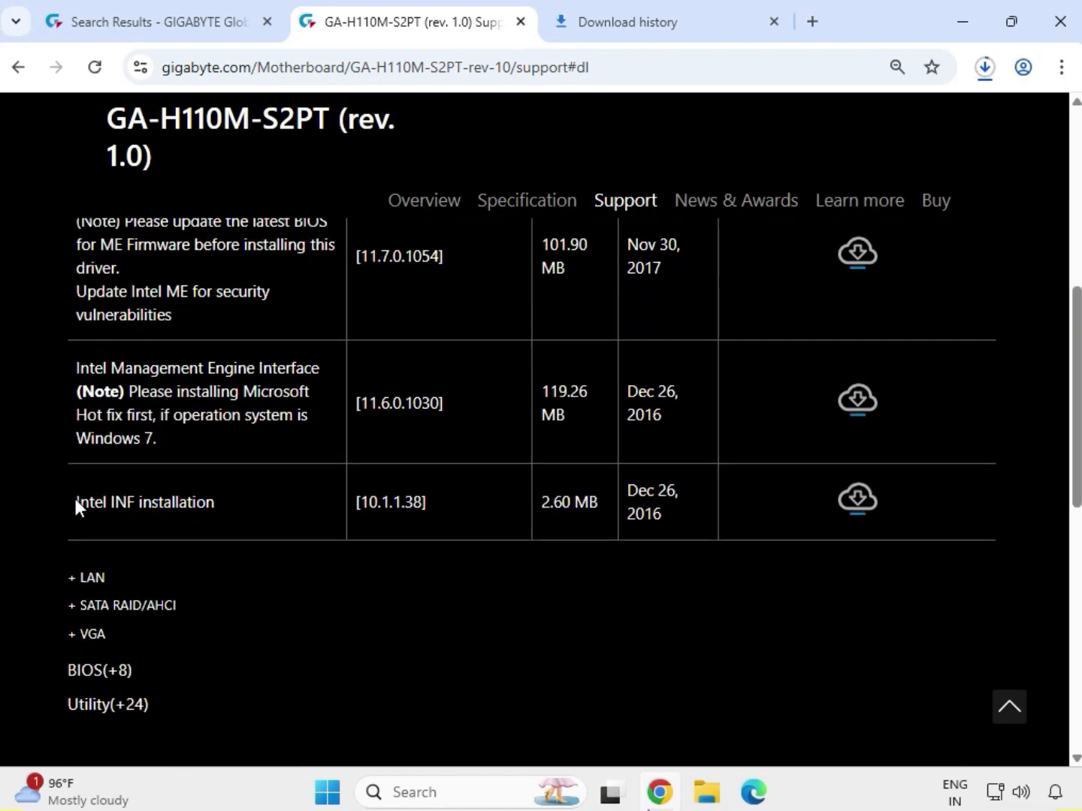
pyautogui.moveTo(76, 502); pyautogui.dragTo(773, 510)
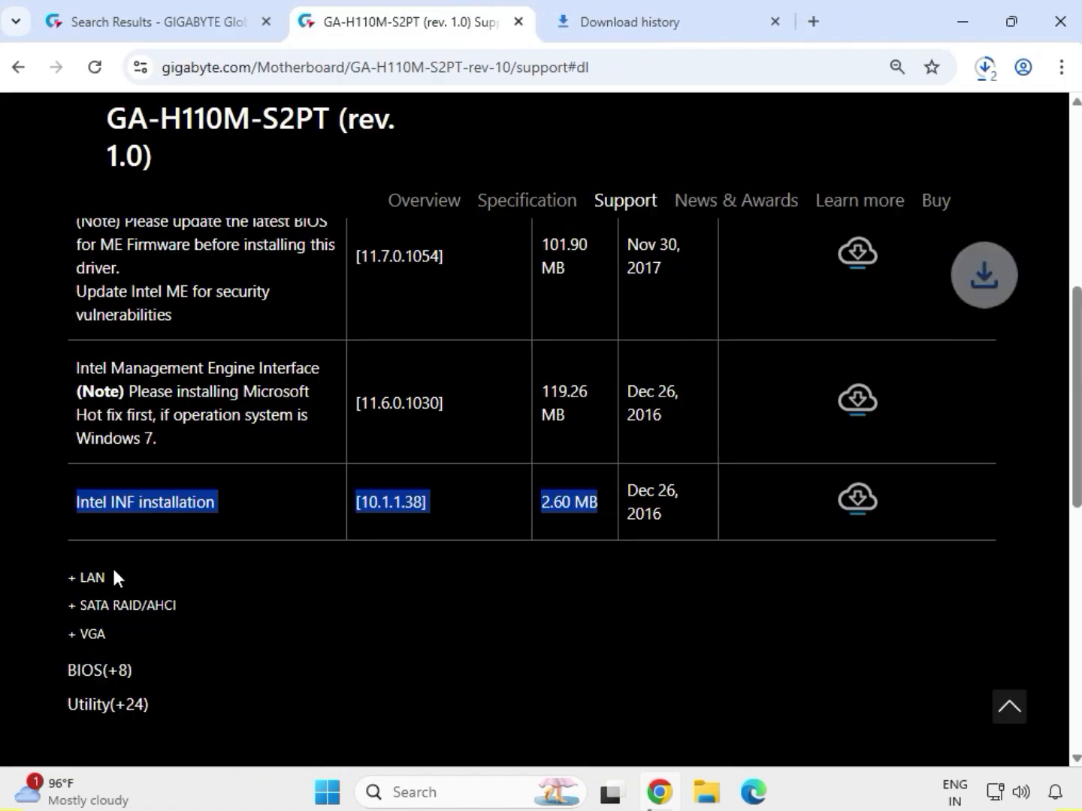
# Expand the LAN drivers and download the Realtek LAN Driver, version 10.006.1001.2015.
pyautogui.doubleClick(85, 578)
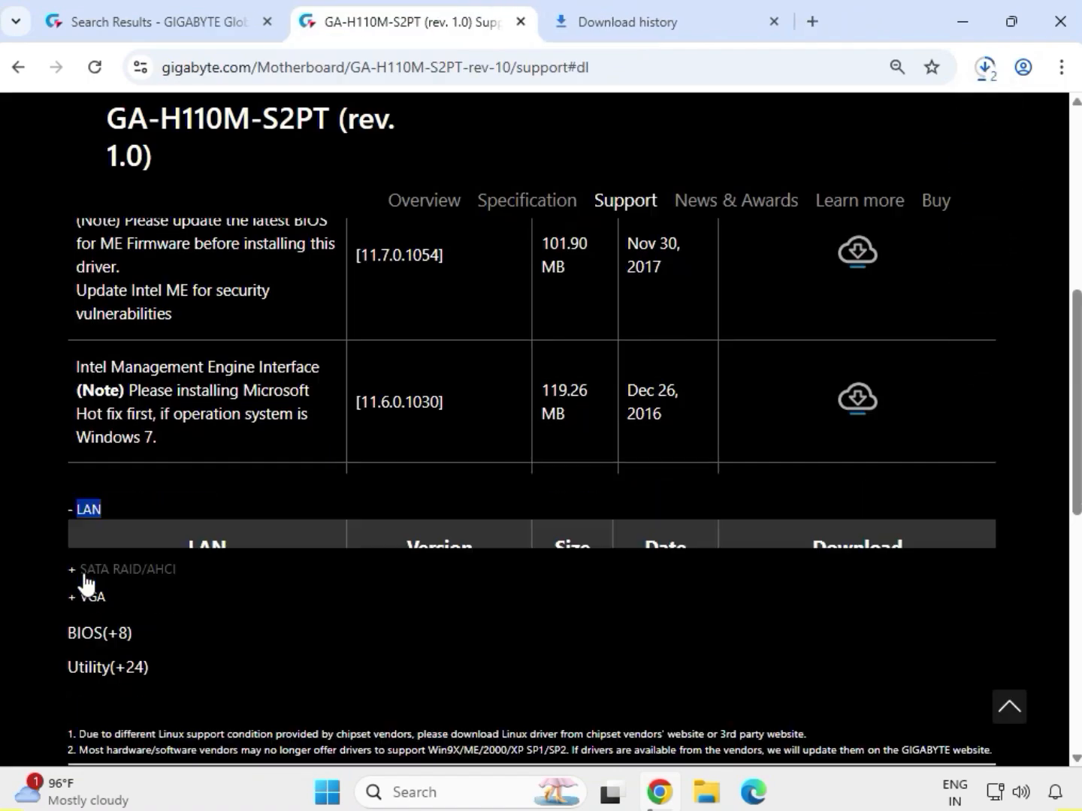
pyautogui.scroll(4, 77, 526)
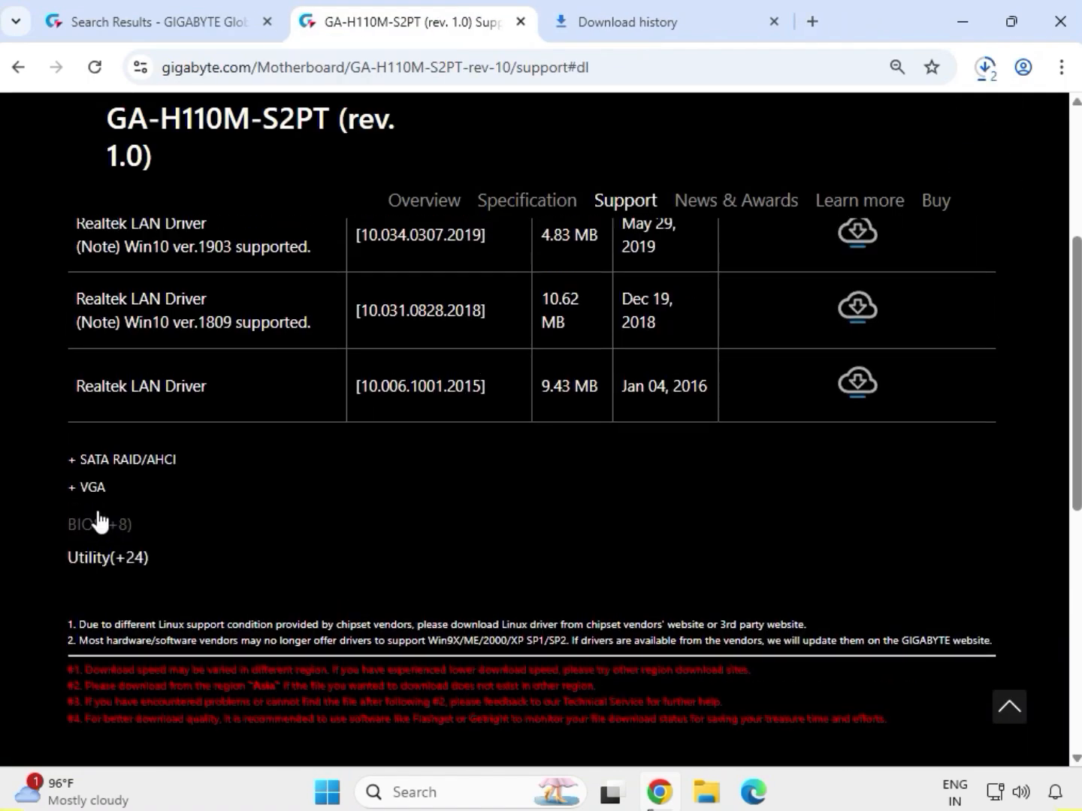
pyautogui.moveTo(74, 489); pyautogui.dragTo(798, 477)
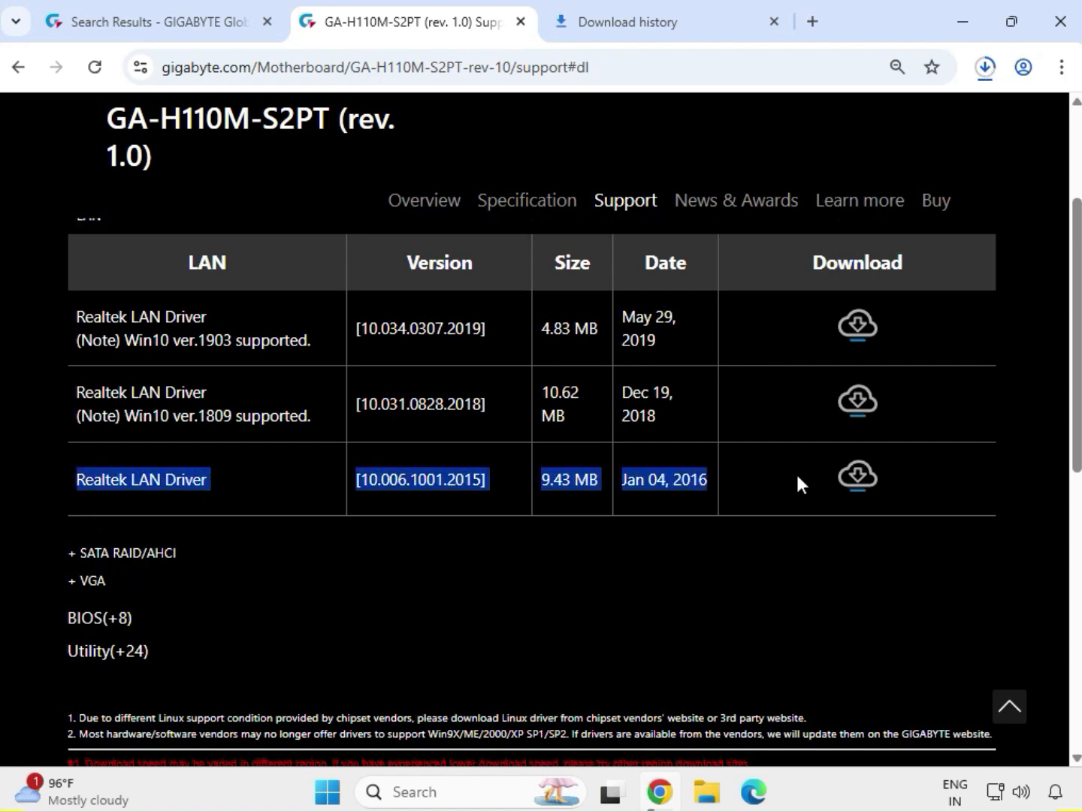
pyautogui.click(862, 486)
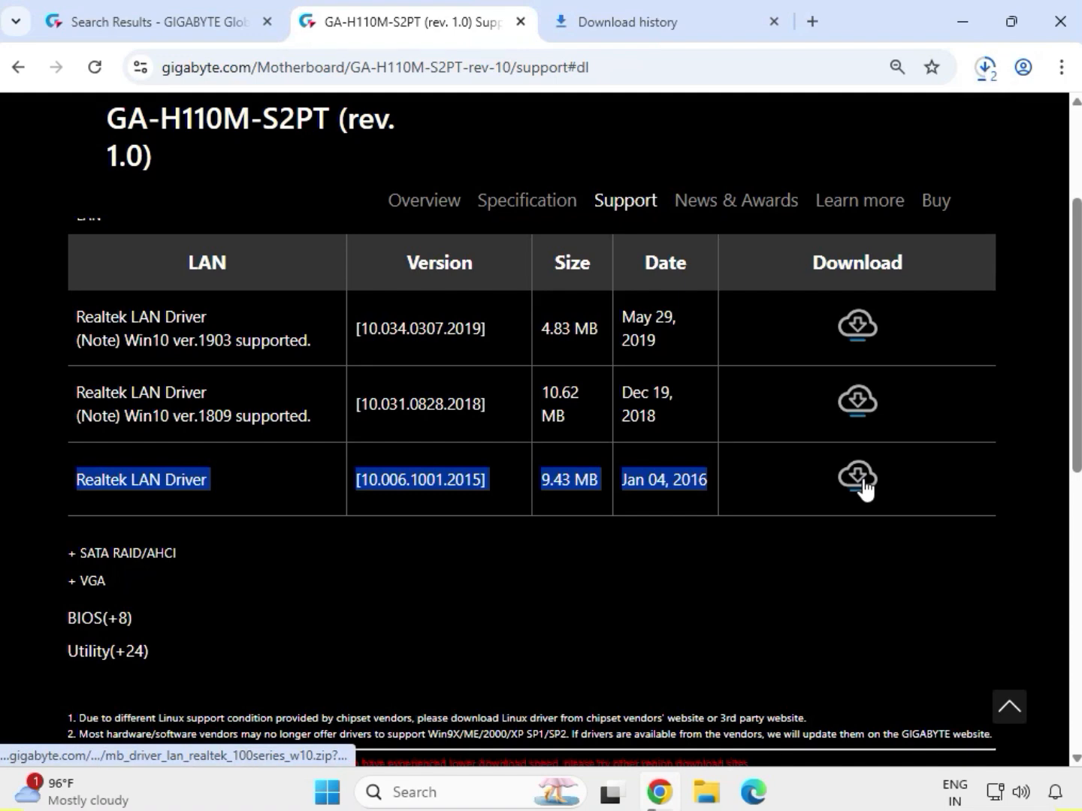
# Expand the VGA drivers and download the Intel VGA Driver, version 21.20.16.4550.
pyautogui.moveTo(106, 572); pyautogui.dragTo(63, 580)
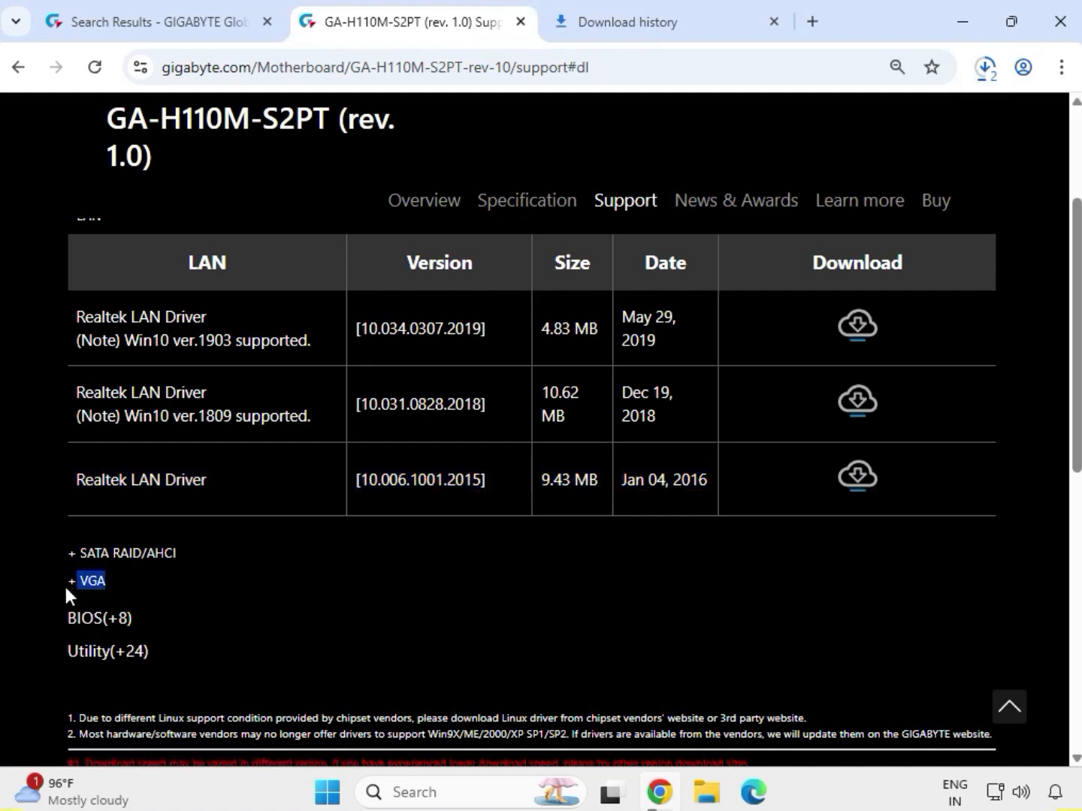
pyautogui.click(84, 581)
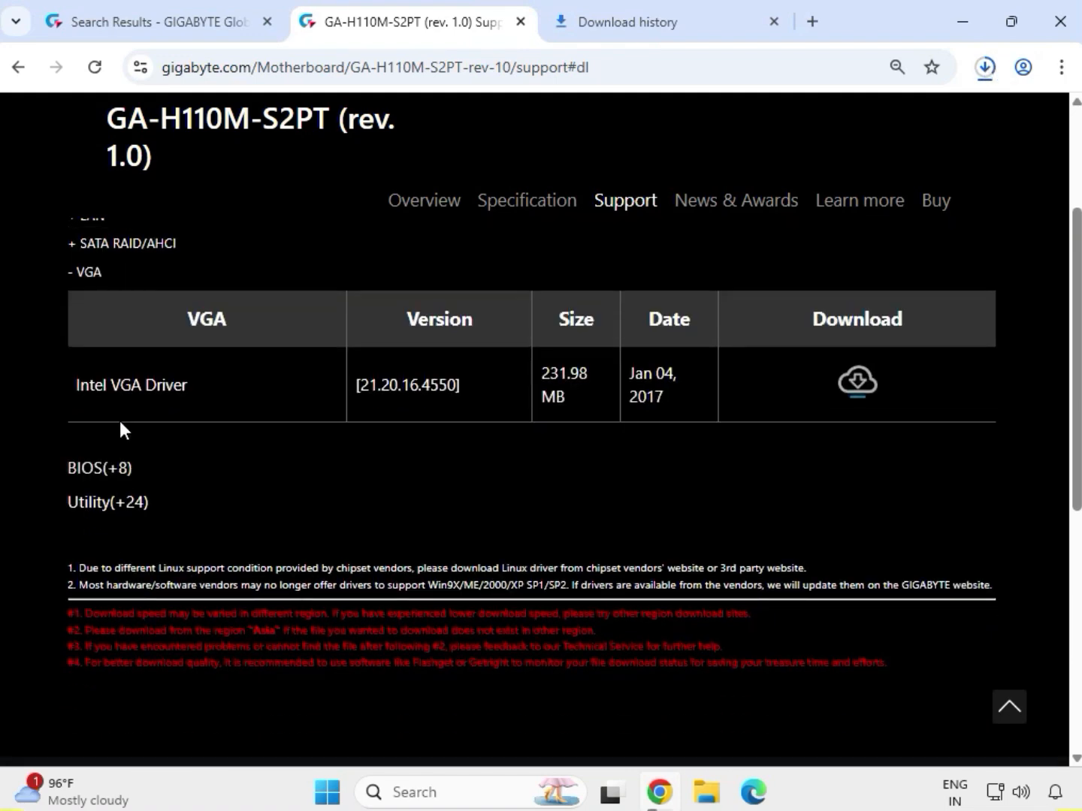
pyautogui.moveTo(76, 387); pyautogui.dragTo(790, 405)
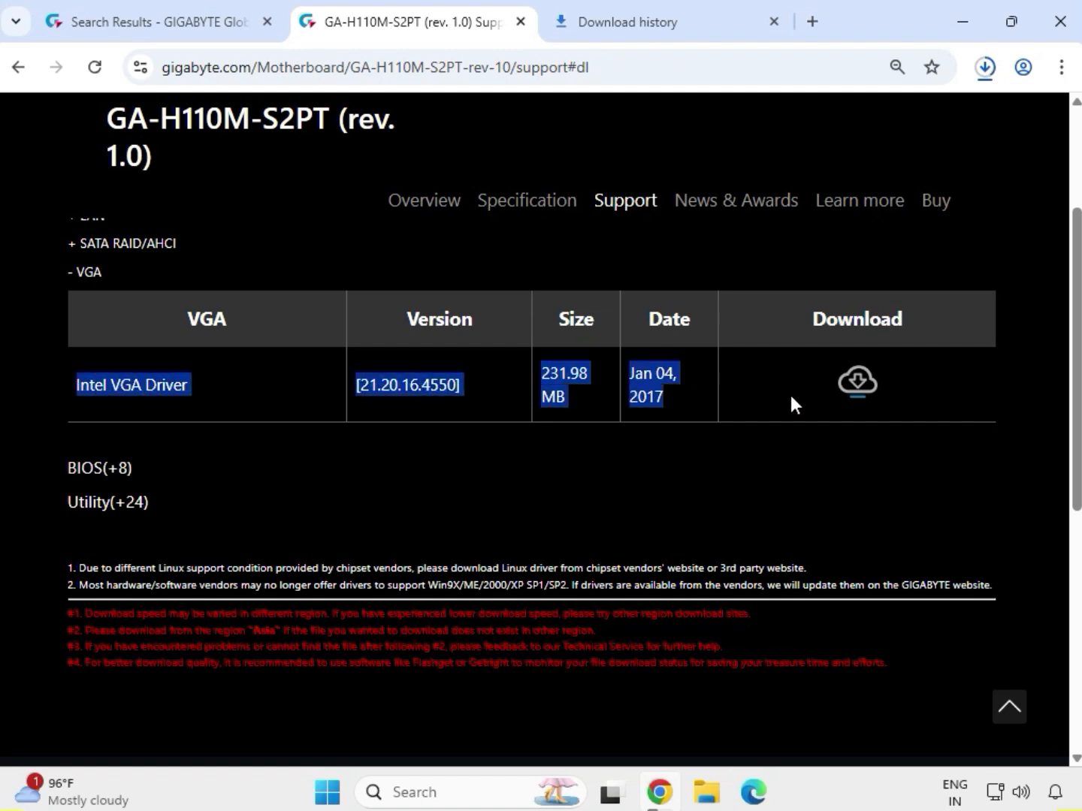
pyautogui.click(858, 383)
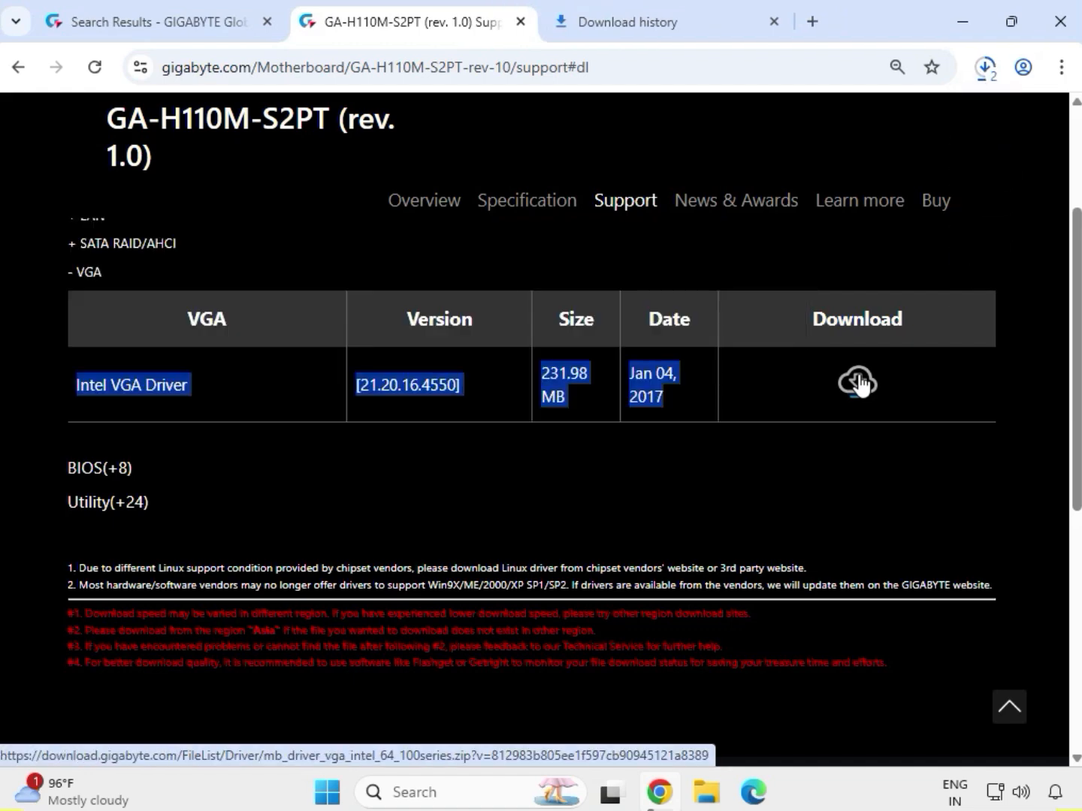
pyautogui.click(903, 487)
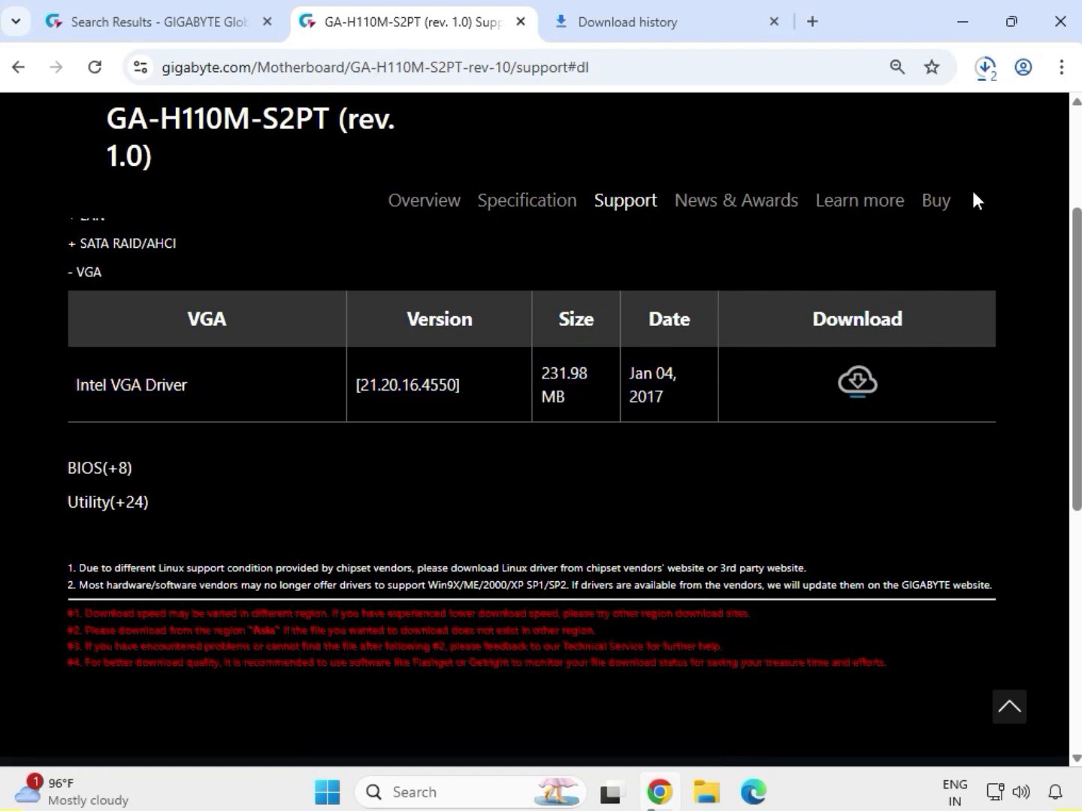
# Check the recent downloads, switch to the Downloads folder in File Explorer and select all the driver archives.
pyautogui.click(991, 72)
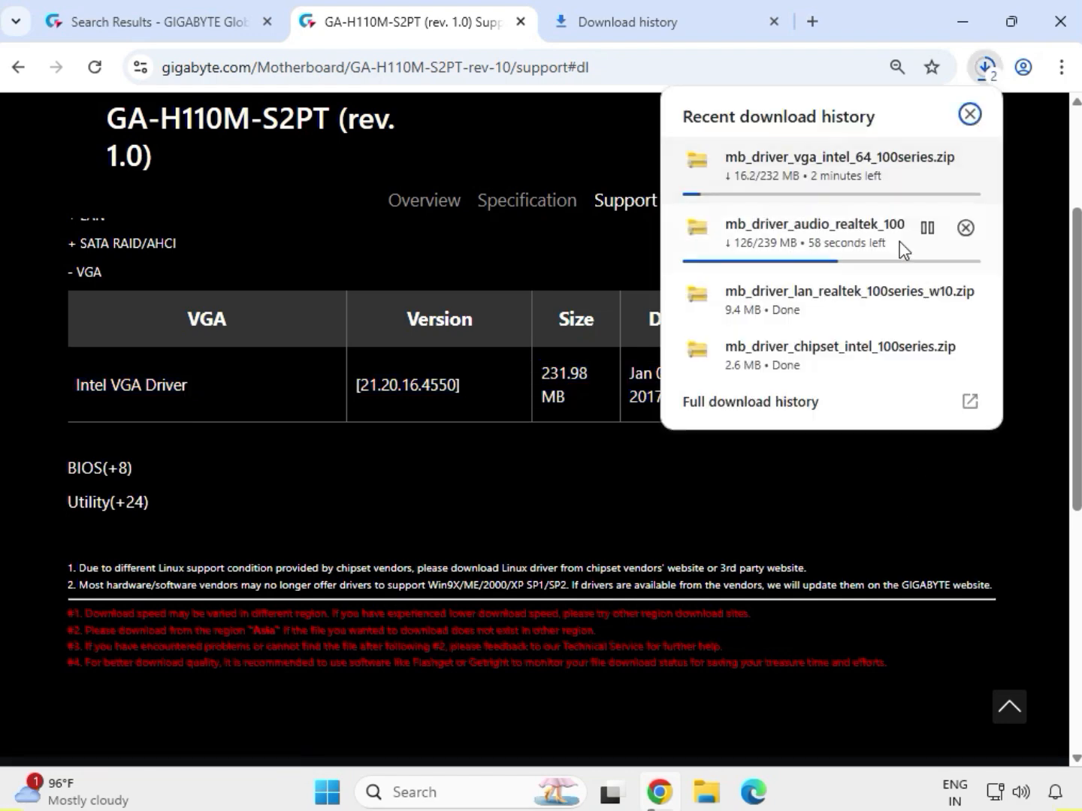
pyautogui.click(927, 295)
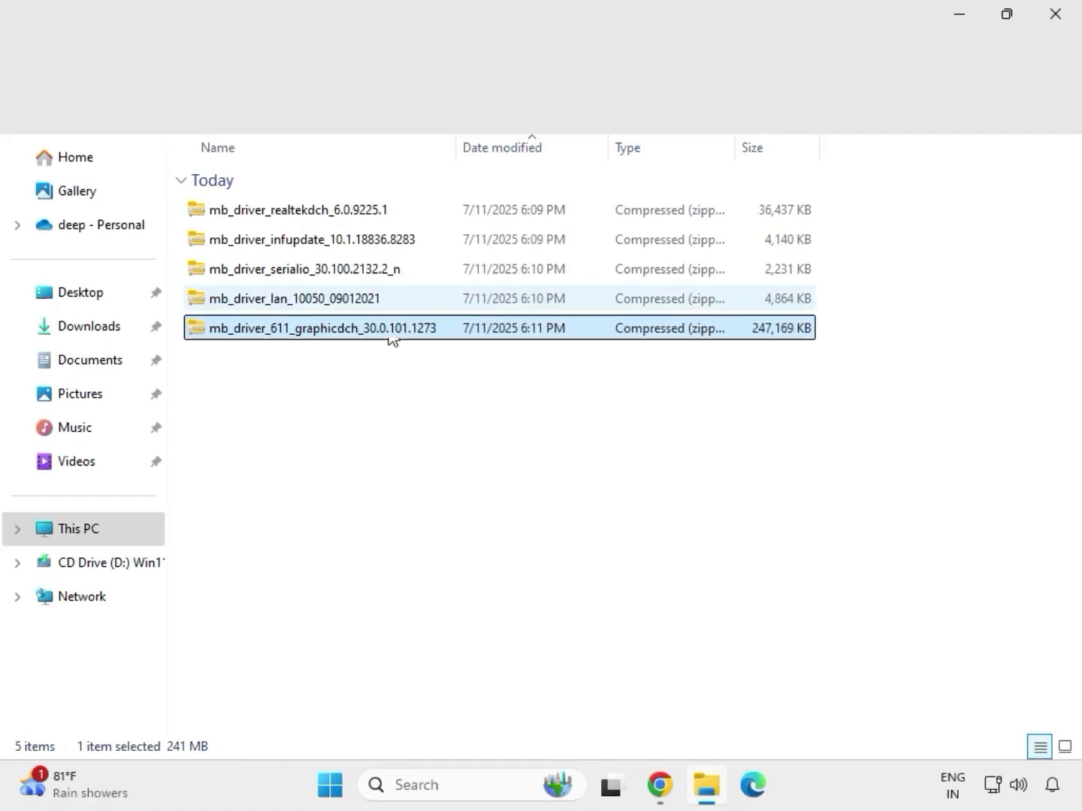
pyautogui.moveTo(382, 362); pyautogui.dragTo(338, 210)
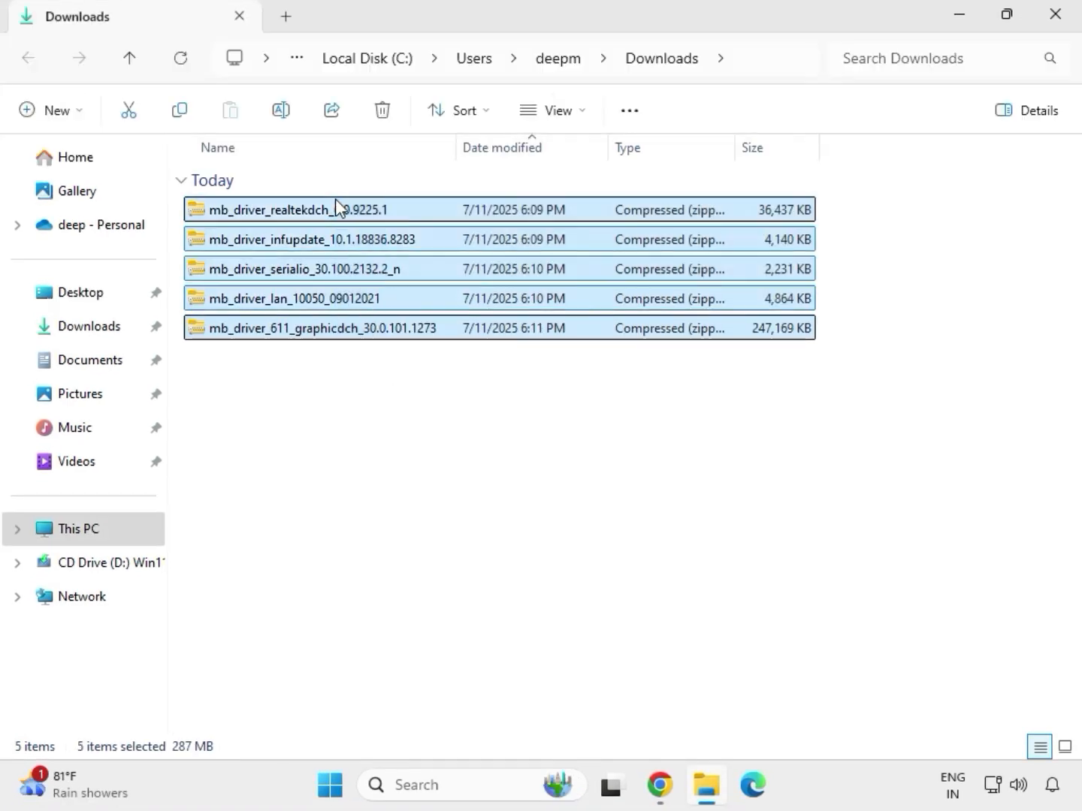
# Extract the mb_driver_611_graphicdch_30.0.101.1273 archive to its default folder in Downloads and close the window showing the extracted files.
pyautogui.click(380, 330)
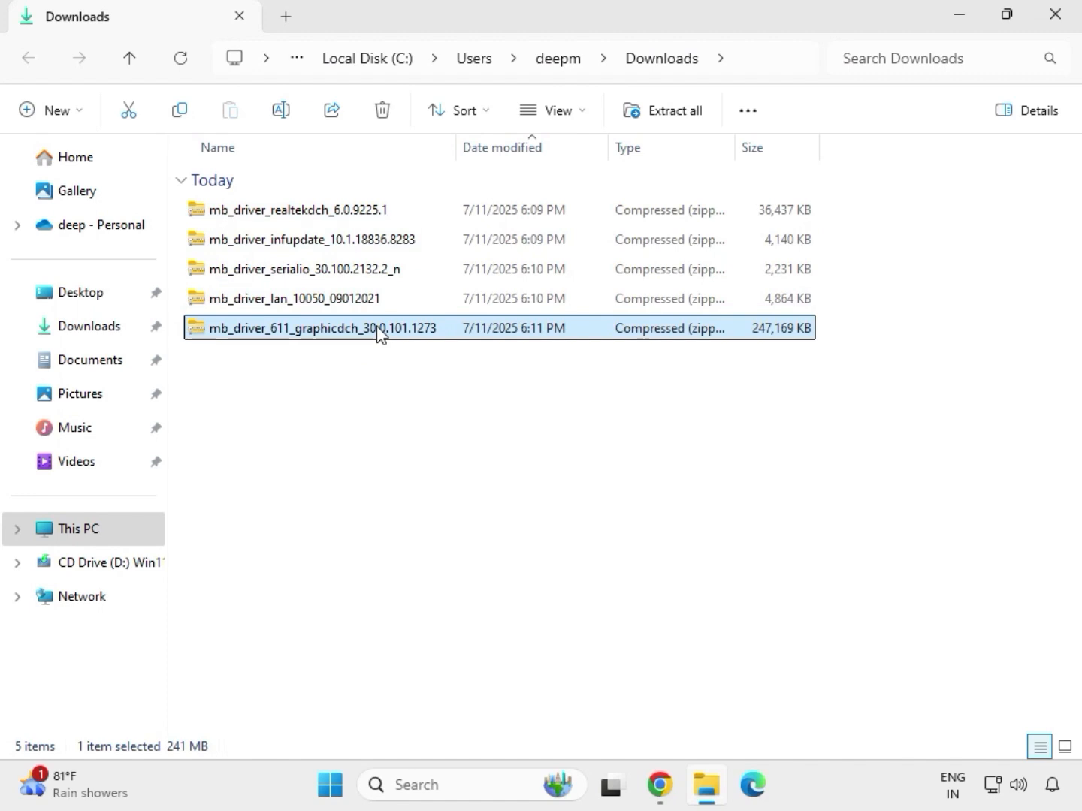
pyautogui.rightClick(378, 332)
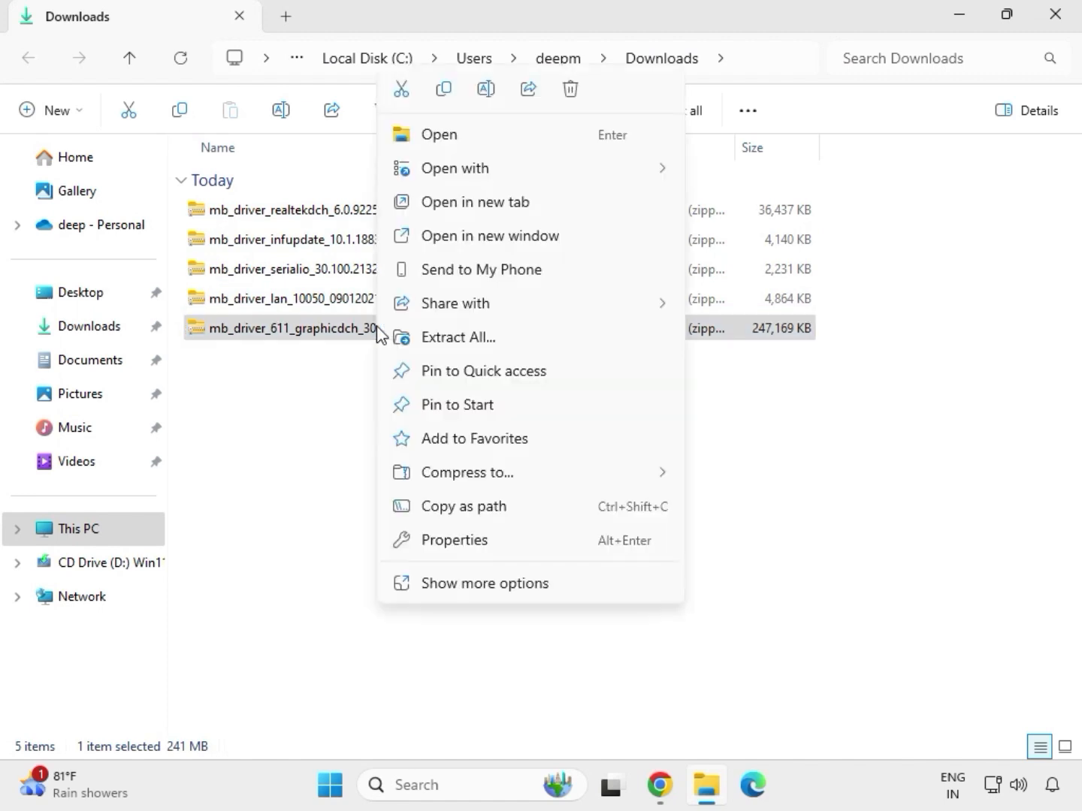
pyautogui.click(485, 590)
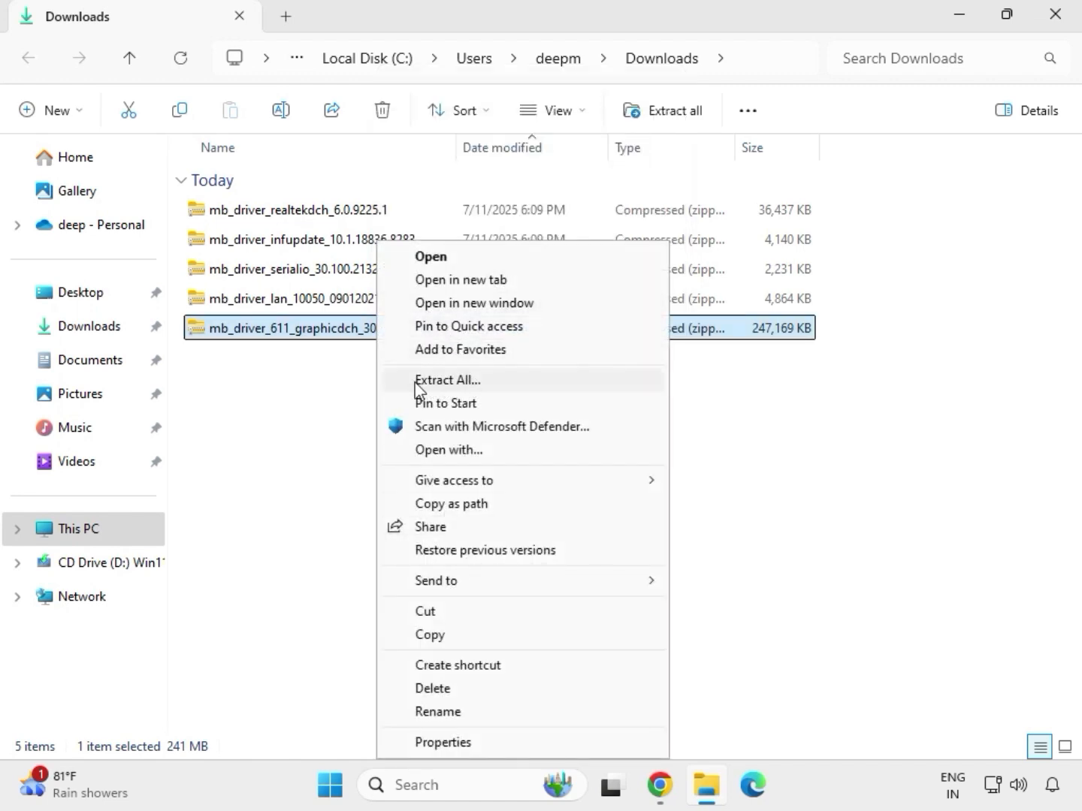
pyautogui.click(456, 382)
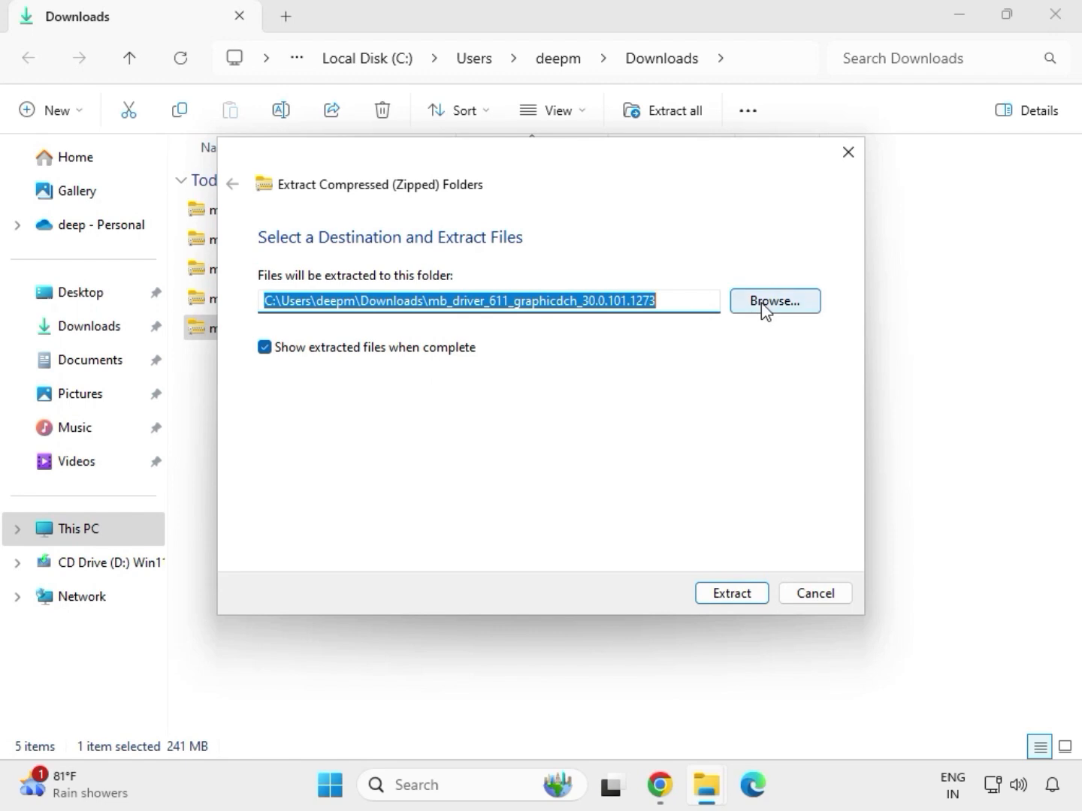
pyautogui.click(739, 597)
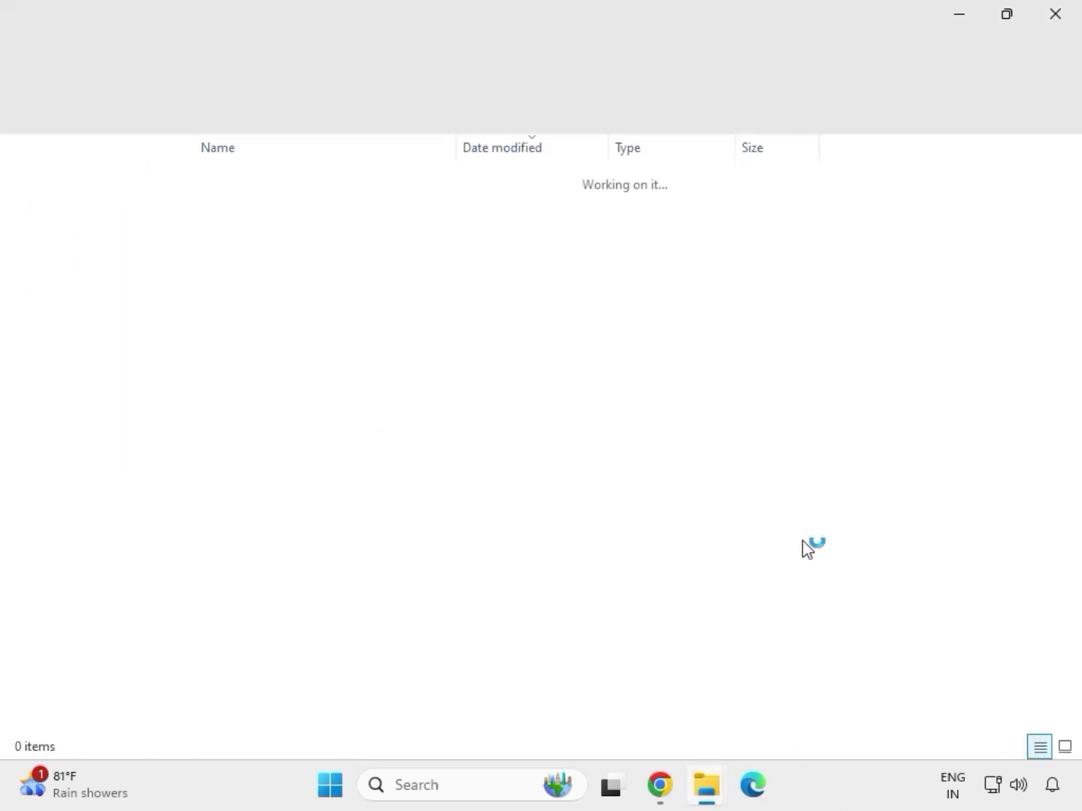
pyautogui.click(1053, 19)
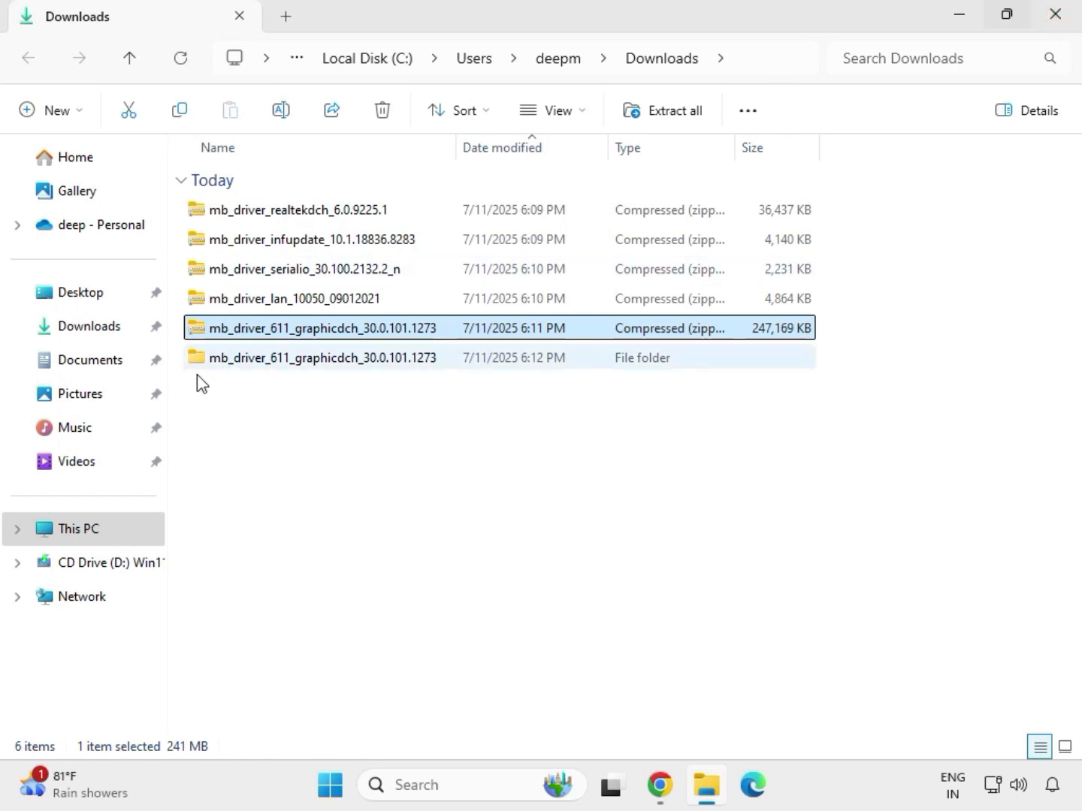
# Extract the mb_driver_lan_10050_09012021 archive to its default folder in Downloads and close the window showing the extracted files.
pyautogui.click(274, 302)
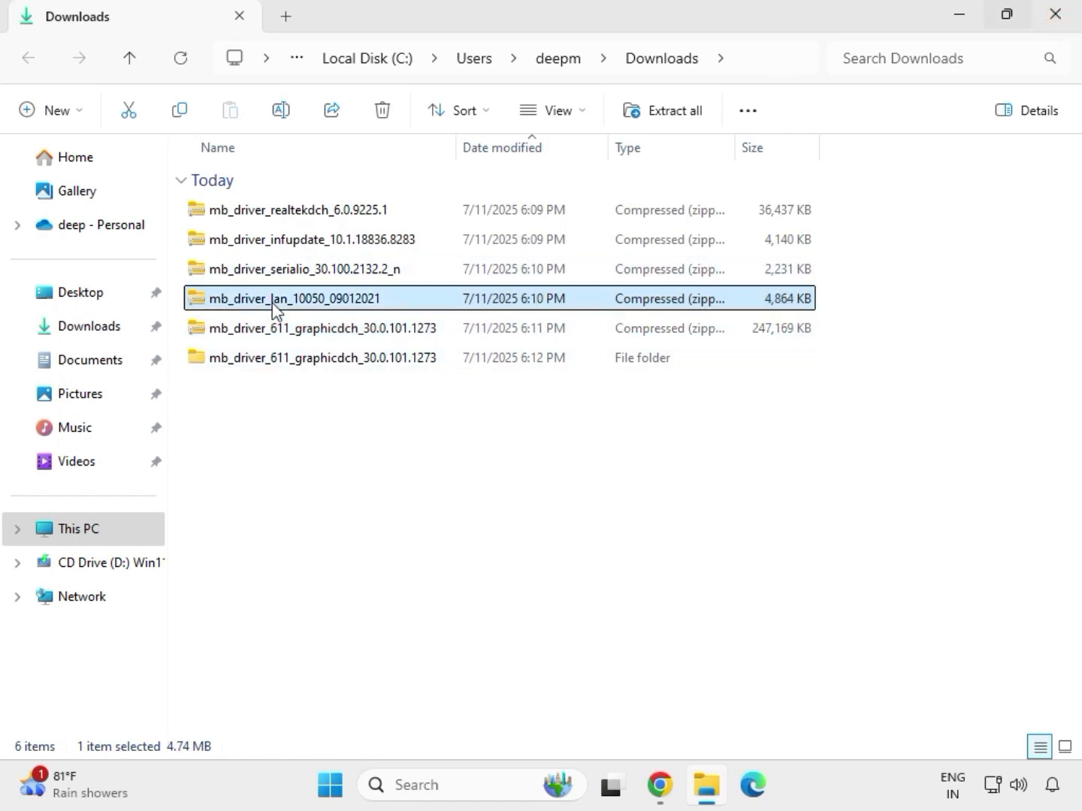
pyautogui.rightClick(273, 304)
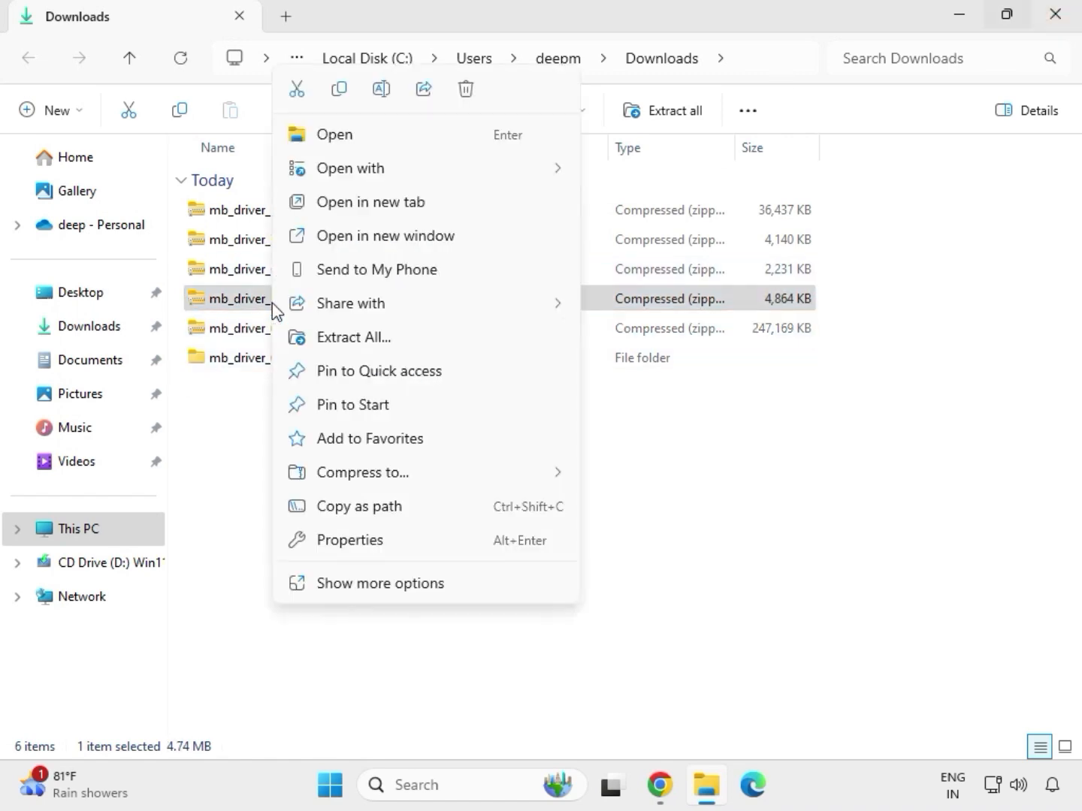
pyautogui.click(361, 584)
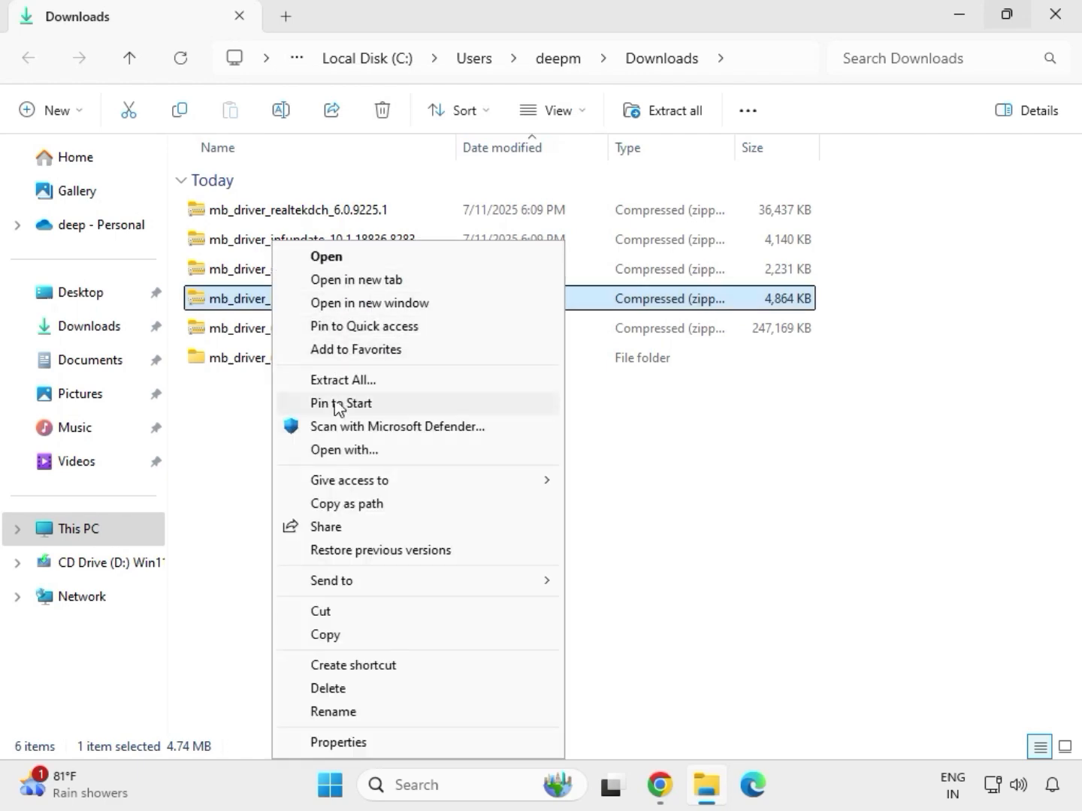
pyautogui.click(341, 381)
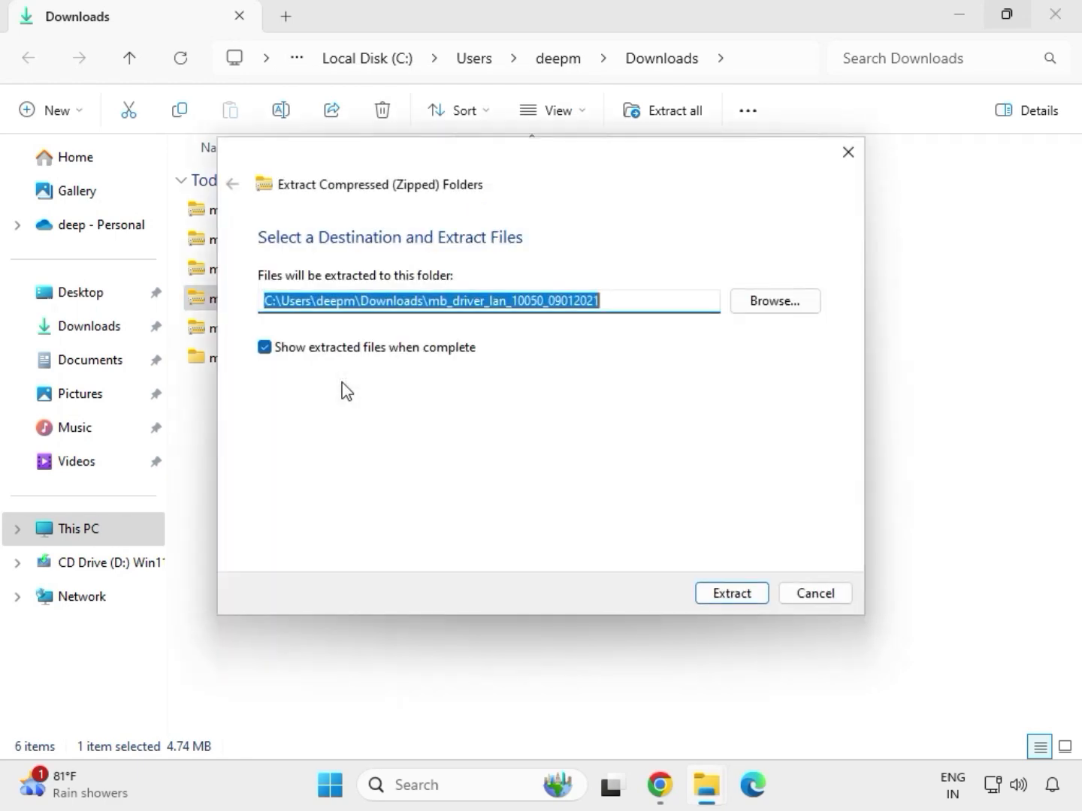
pyautogui.click(726, 597)
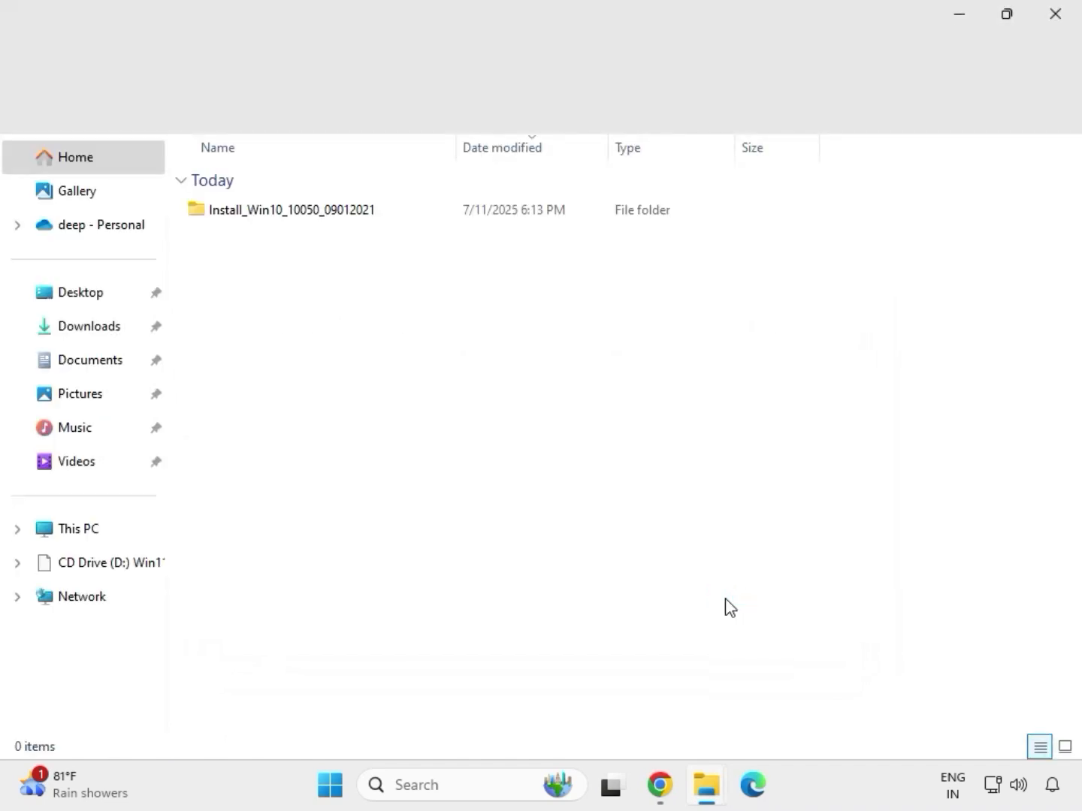
pyautogui.click(1060, 19)
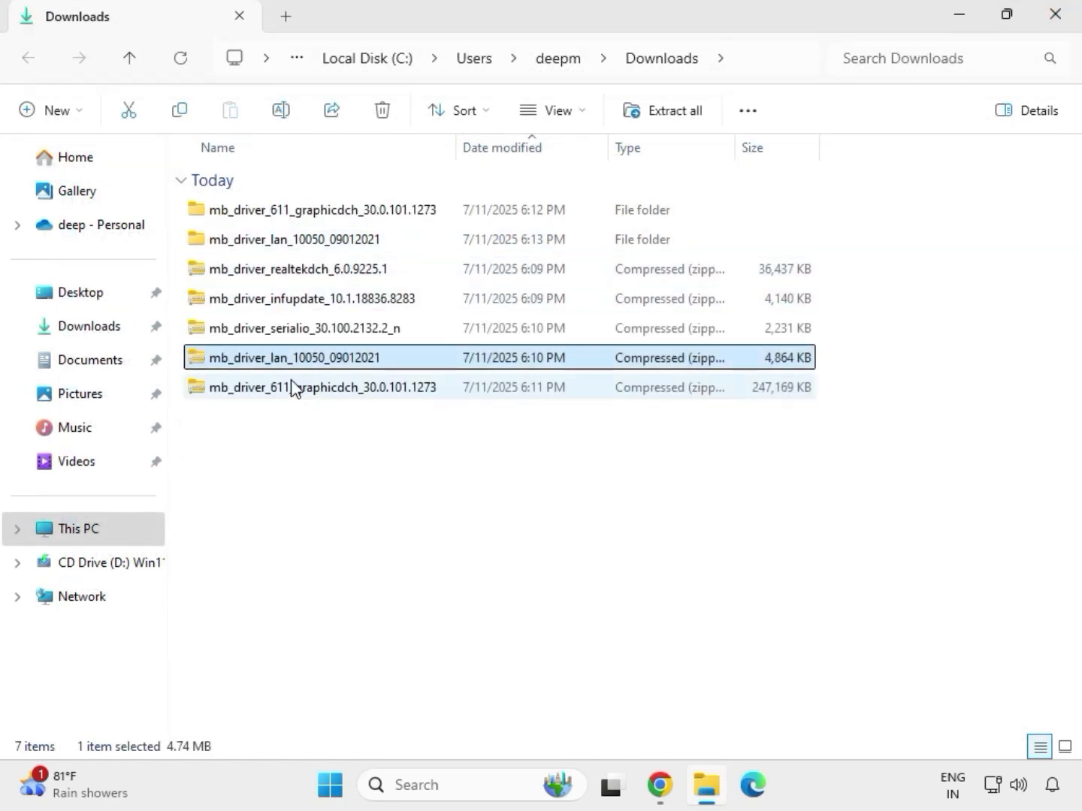
# Extract the mb_driver_serialio_30.100.2132.2_n archive to its default folder in Downloads.
pyautogui.click(271, 339)
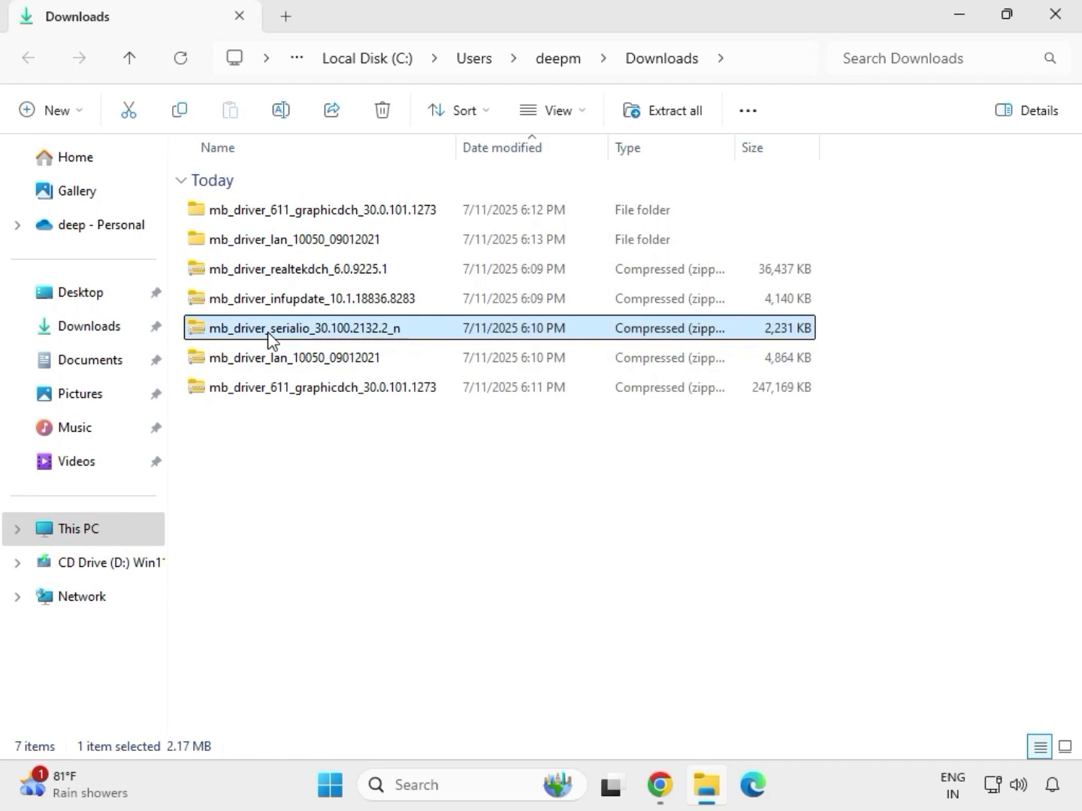
pyautogui.rightClick(270, 339)
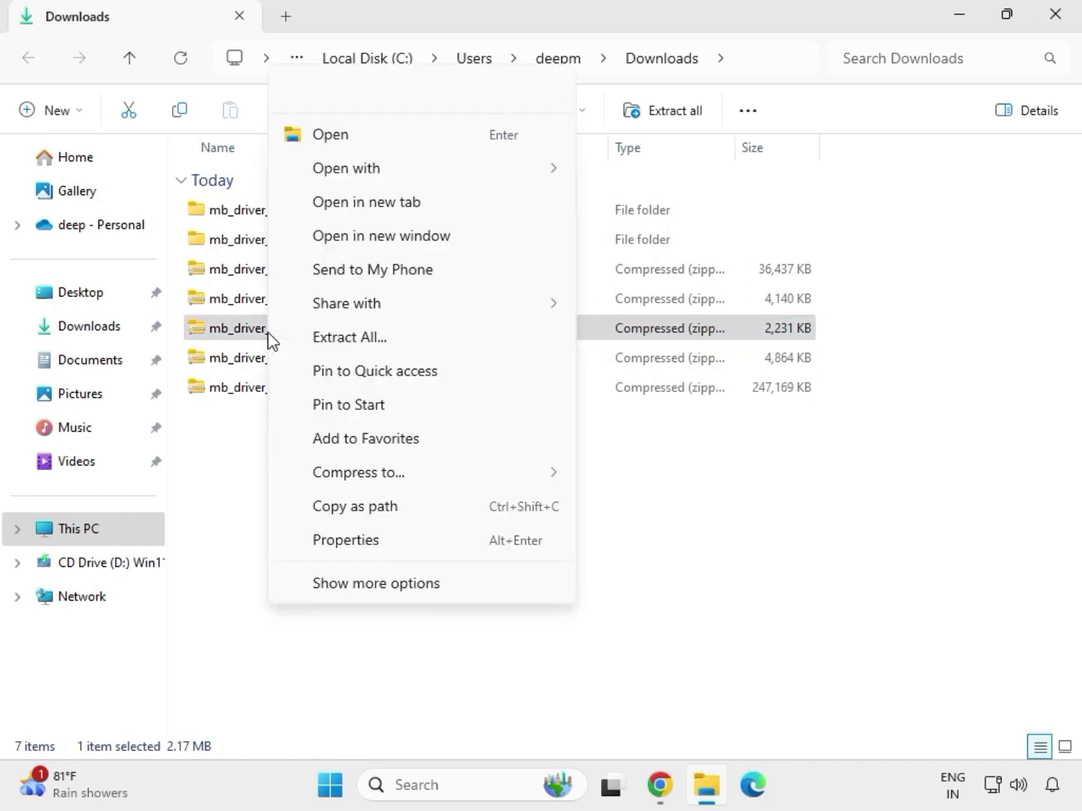
pyautogui.click(333, 338)
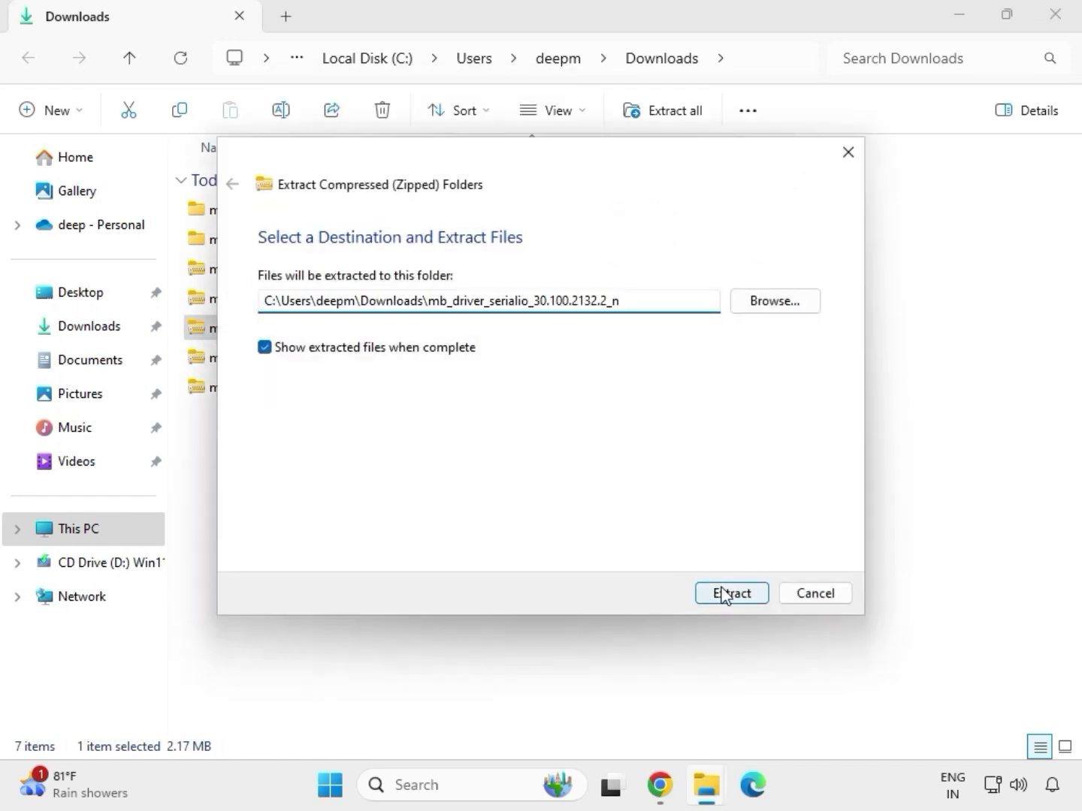
pyautogui.click(724, 595)
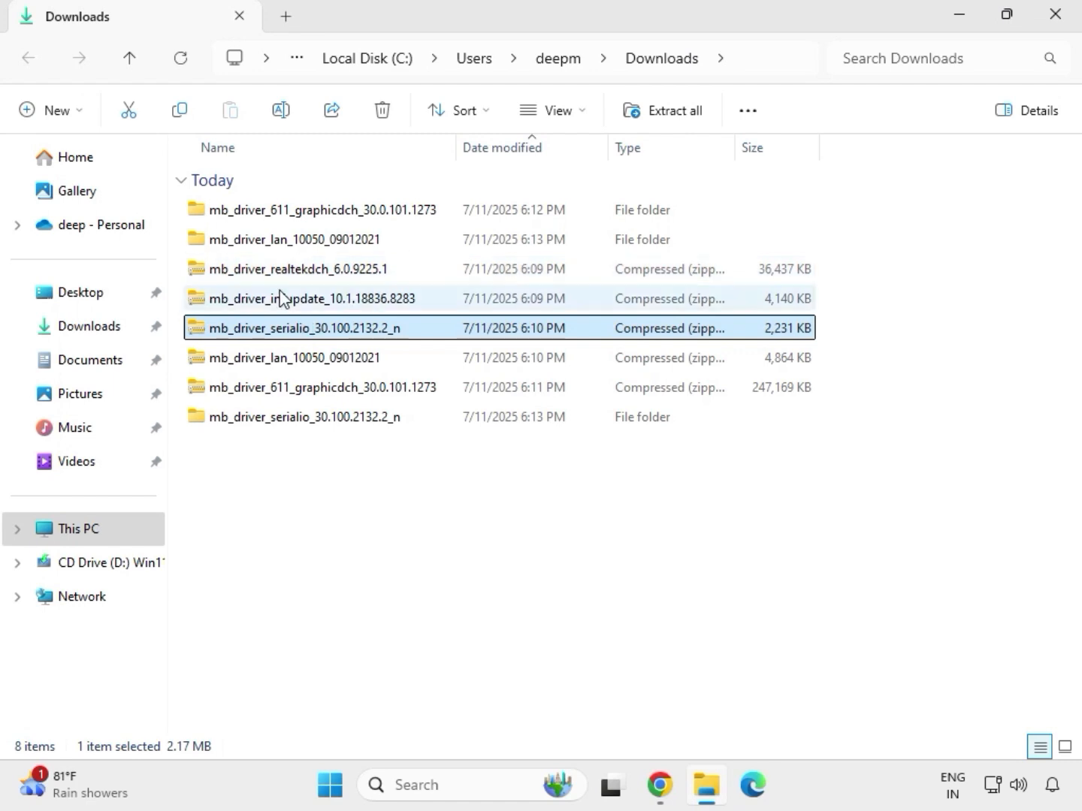
# Extract the mb_driver_infupdate_10.1.18836.8283 archive to its default folder in Downloads and close the window showing the extracted files.
pyautogui.click(281, 303)
pyautogui.rightClick(281, 304)
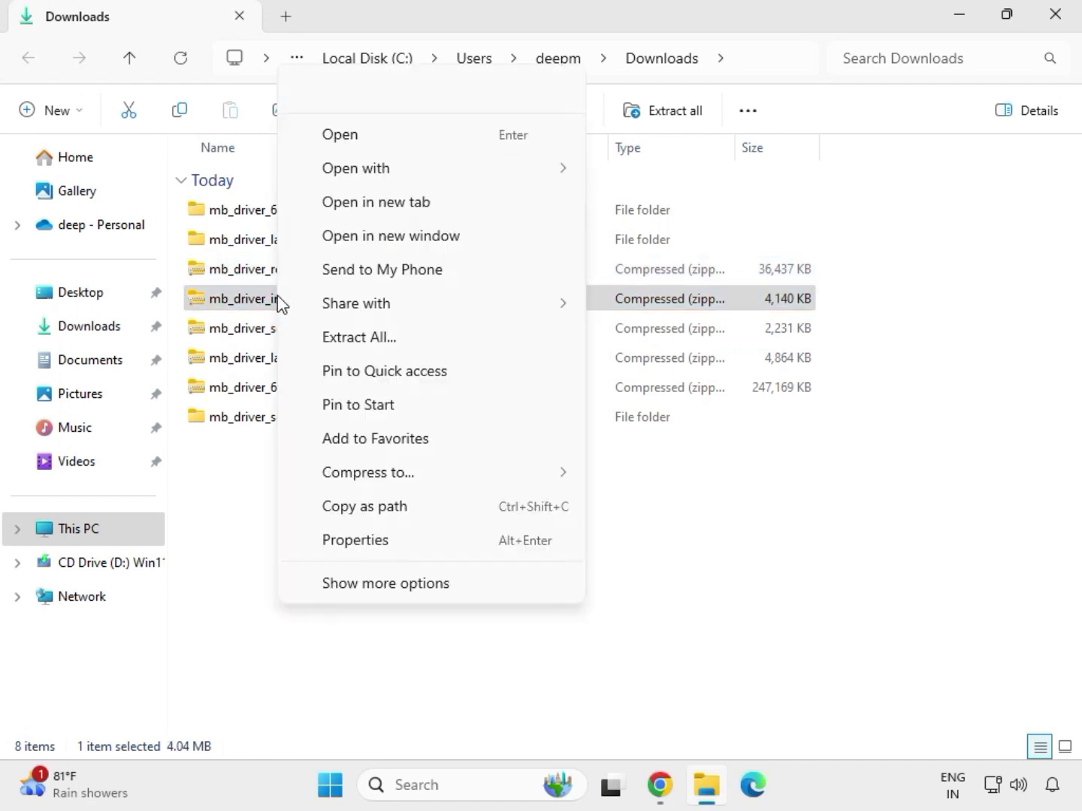
pyautogui.click(380, 336)
pyautogui.click(721, 595)
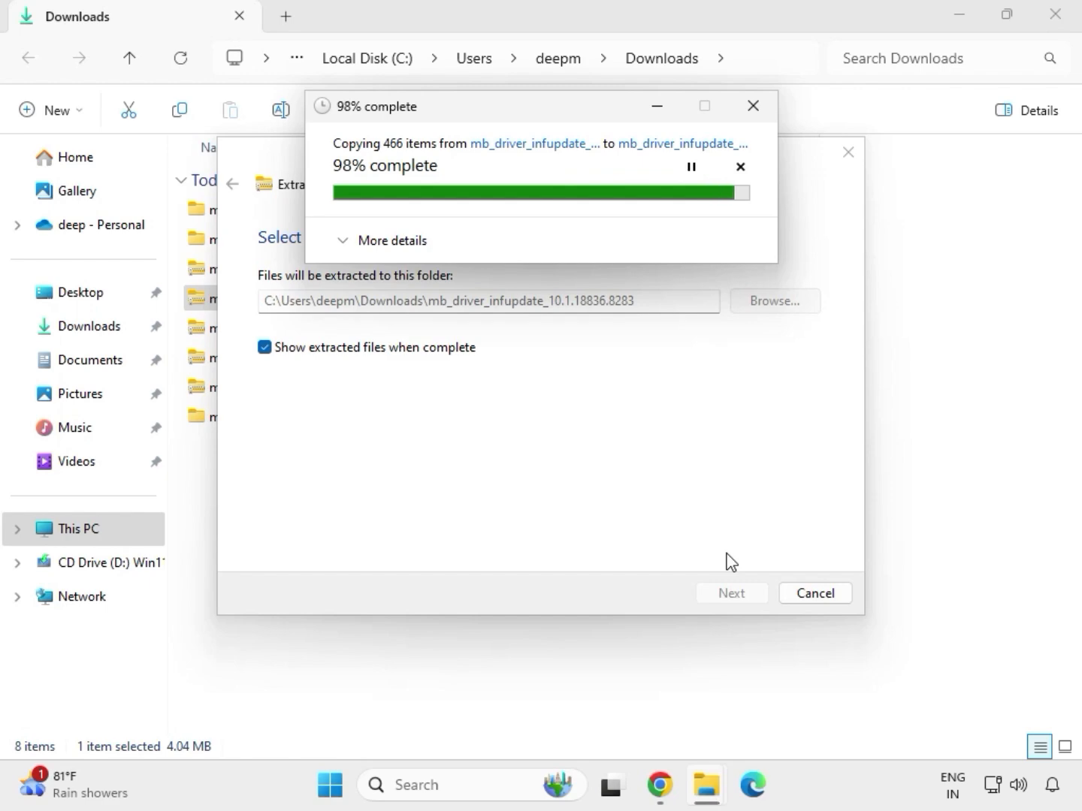
pyautogui.click(1057, 17)
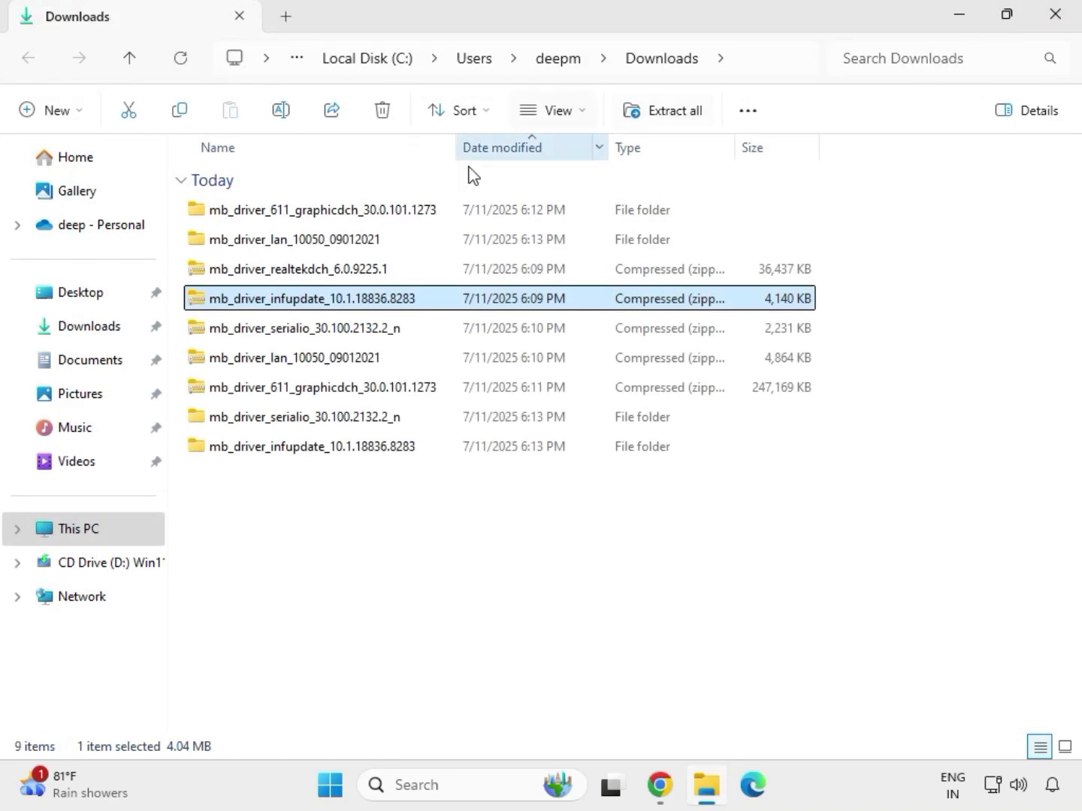
# Extract the mb_driver_realtekdch_6.0.9225.1 archive to its default folder in Downloads and close the window showing the extracted files.
pyautogui.click(291, 271)
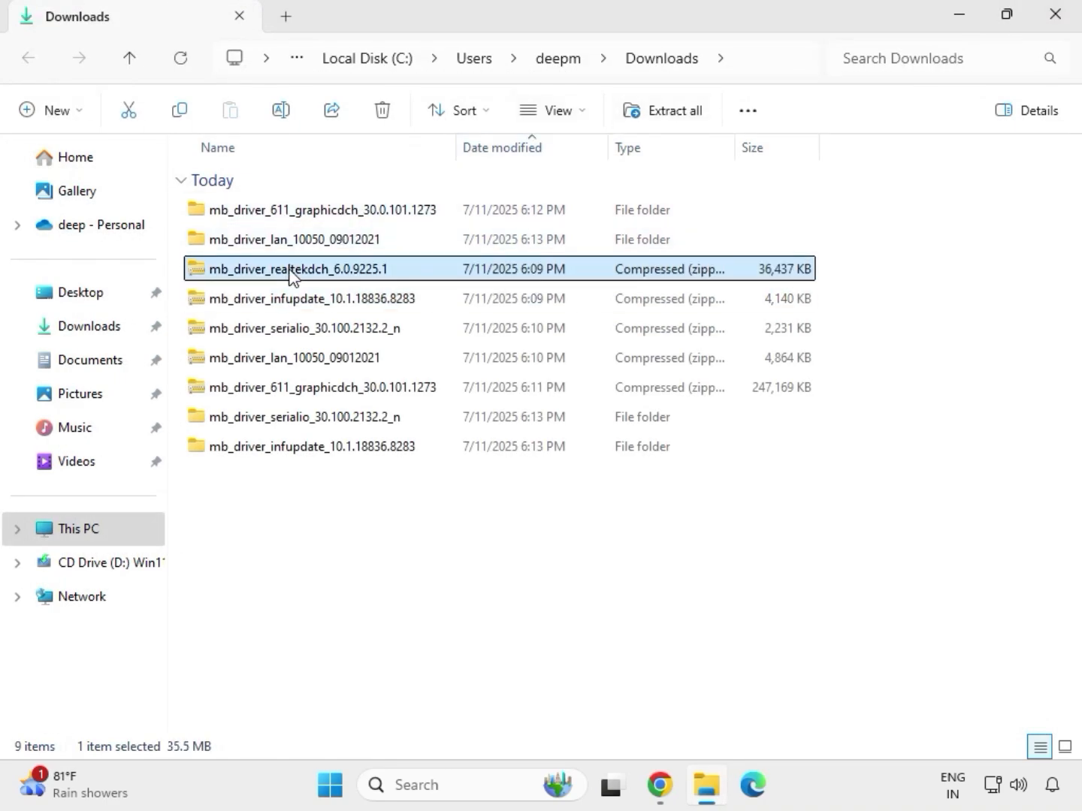
pyautogui.rightClick(292, 271)
pyautogui.click(354, 337)
pyautogui.click(710, 594)
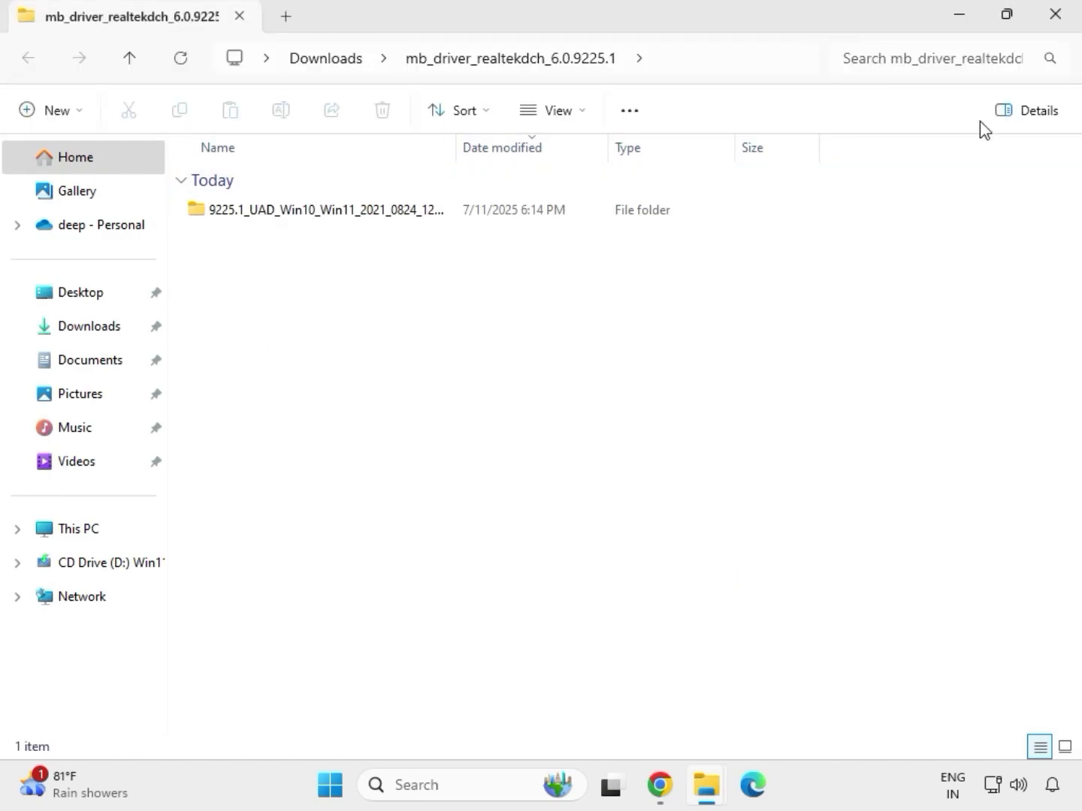
pyautogui.click(1055, 15)
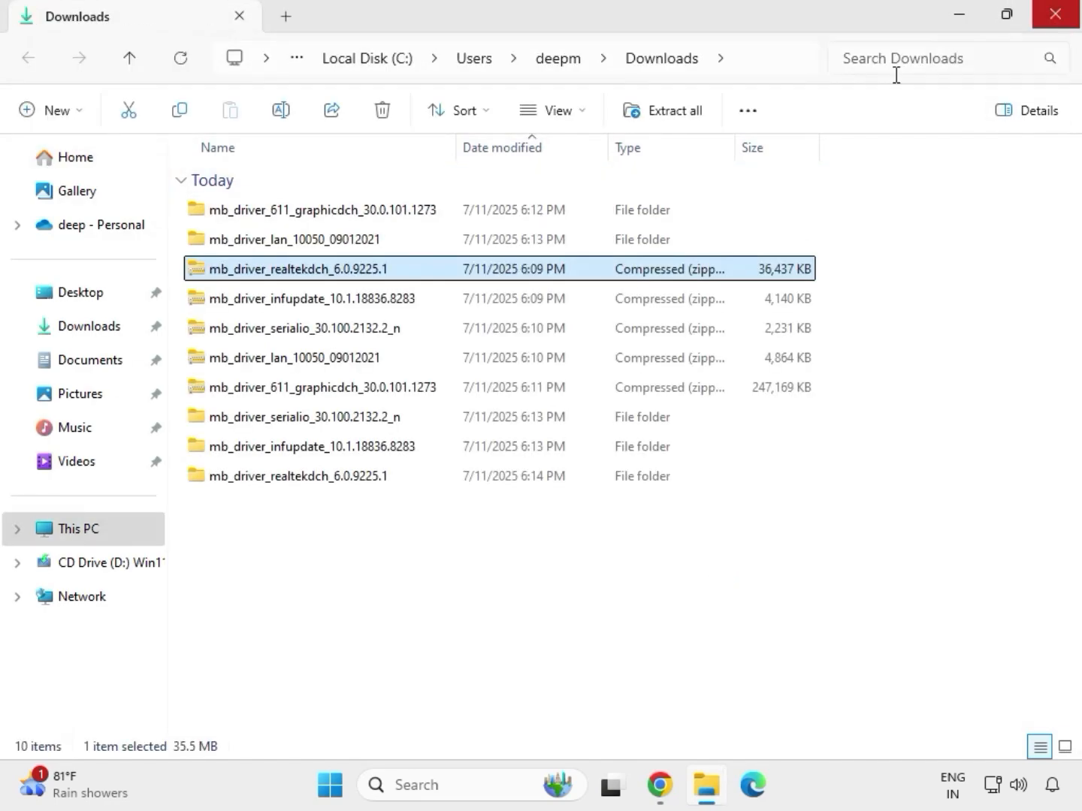
# Clear the file selection and refresh the Downloads folder listing.
pyautogui.click(511, 601)
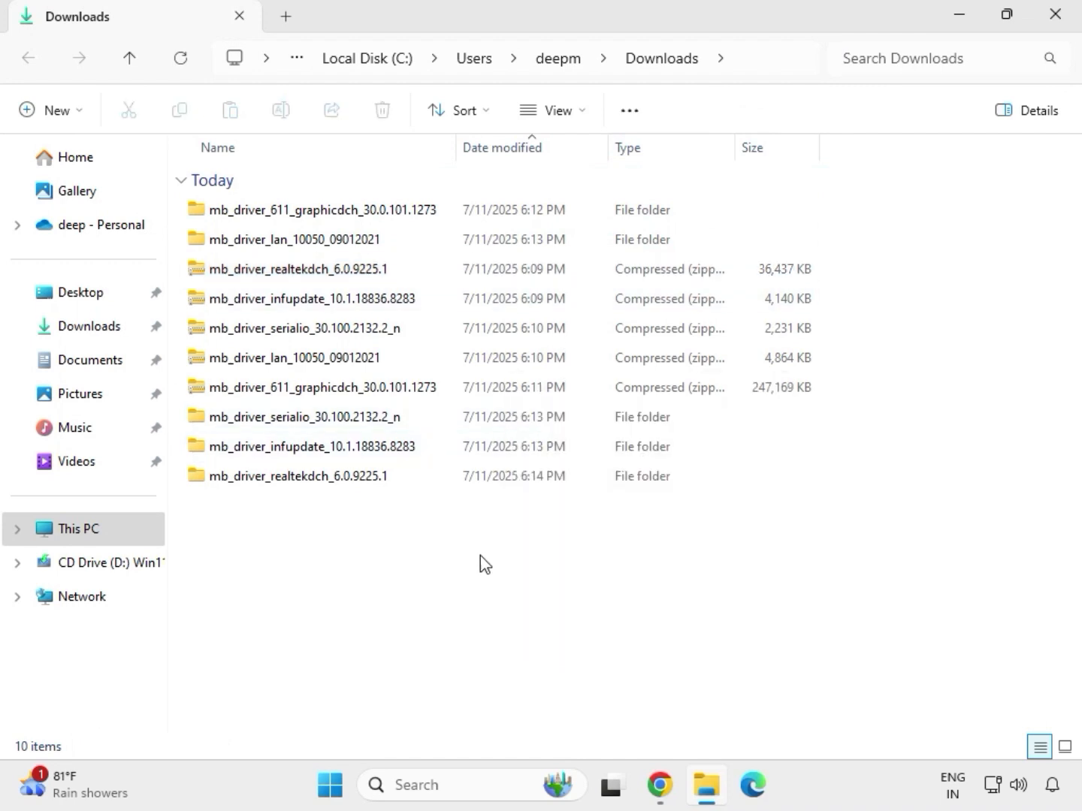
pyautogui.rightClick(454, 553)
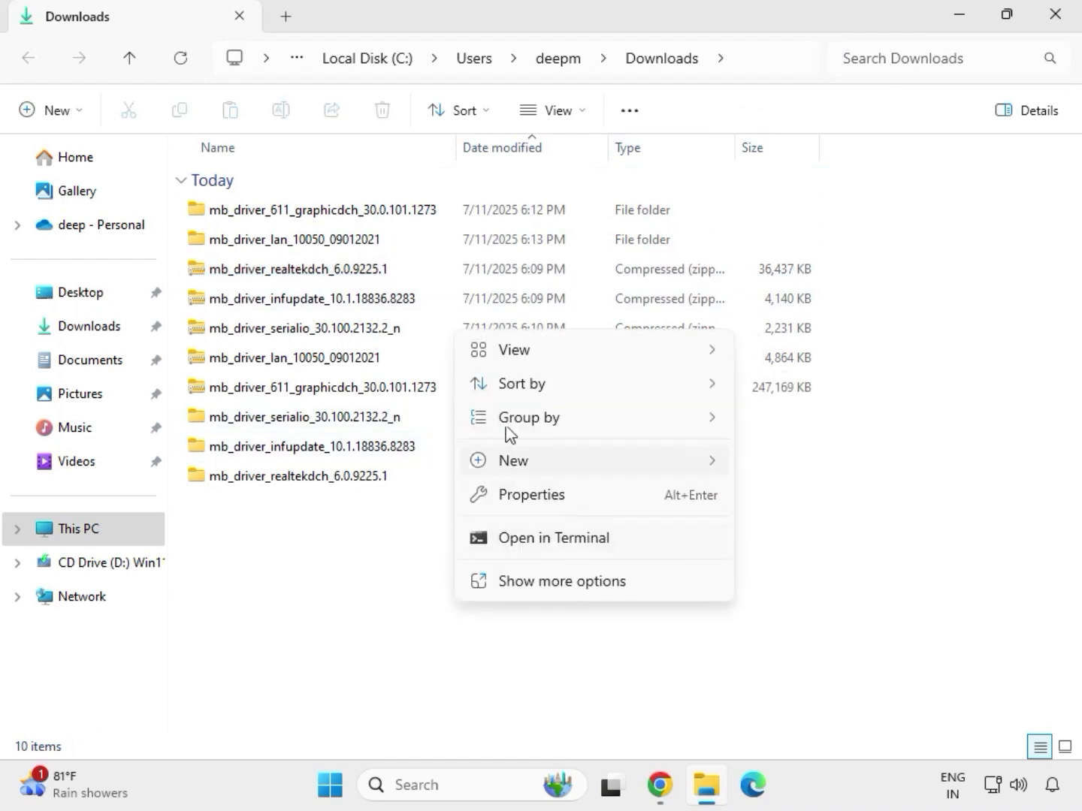
pyautogui.moveTo(514, 459)
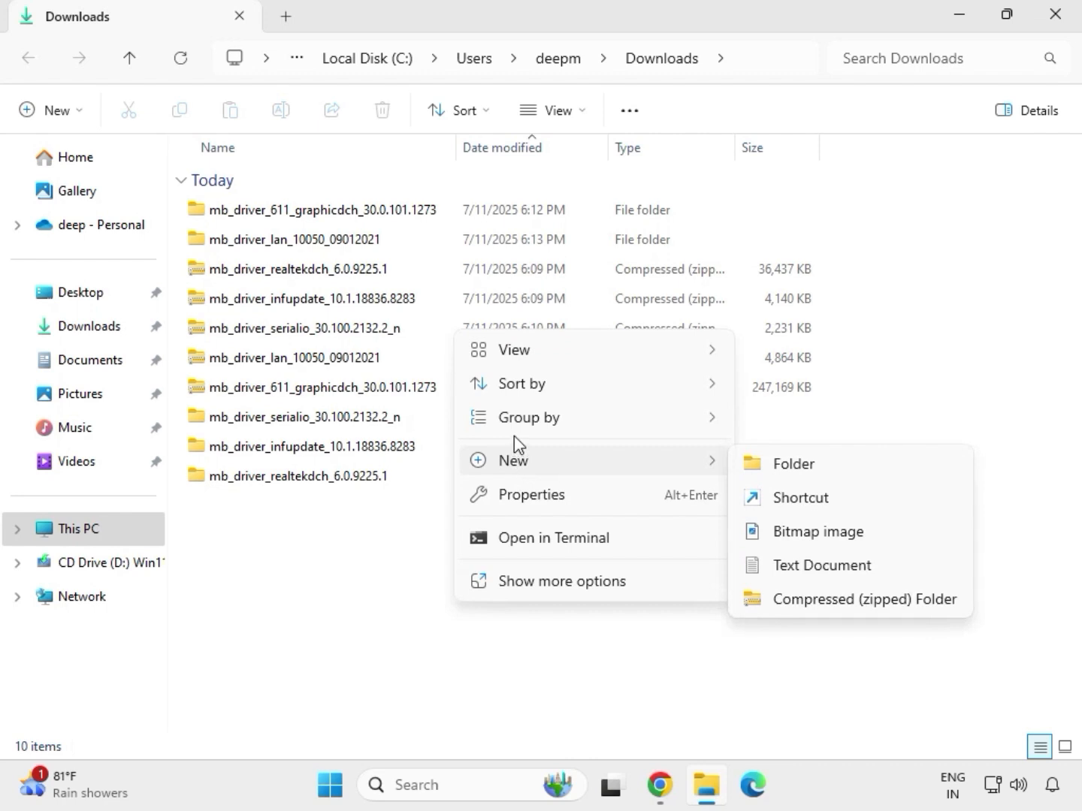
pyautogui.click(428, 531)
pyautogui.rightClick(427, 529)
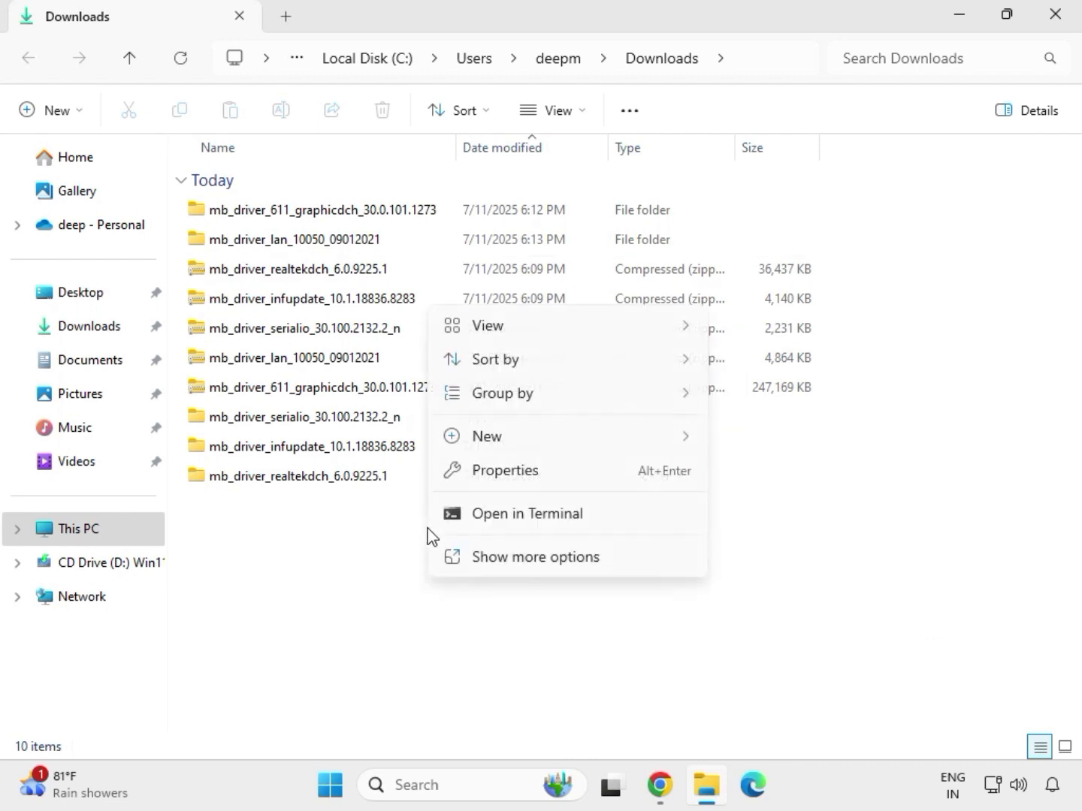
pyautogui.click(493, 556)
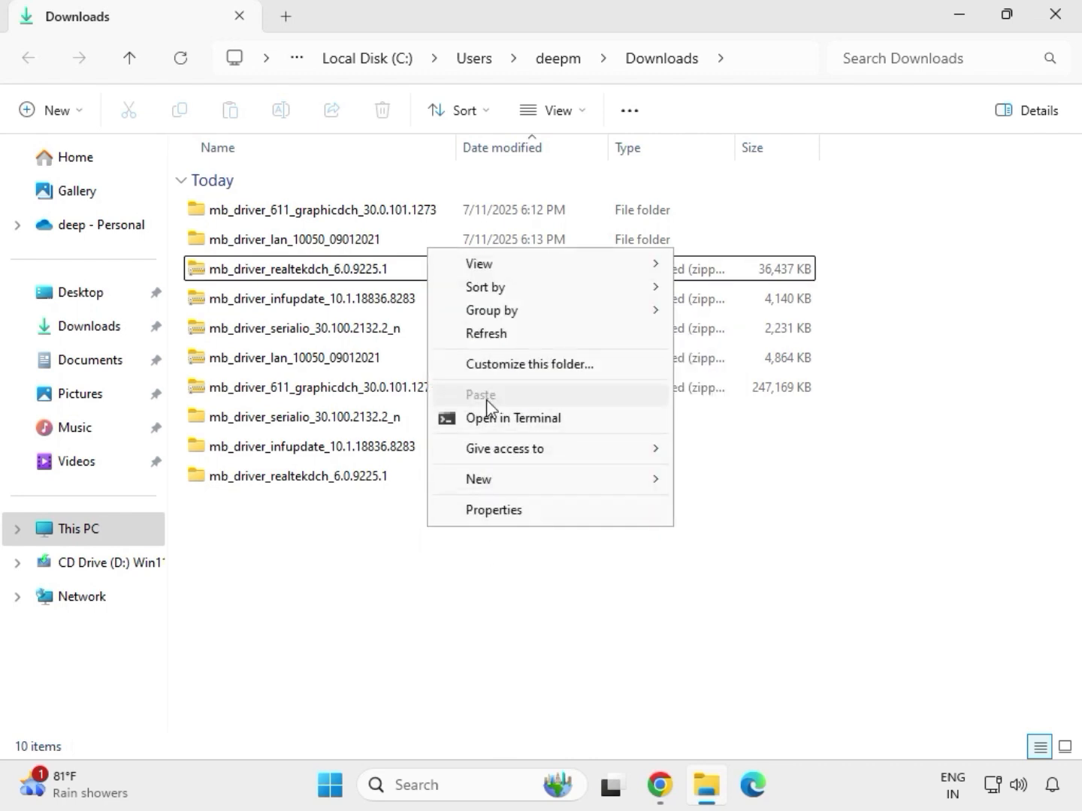
pyautogui.click(499, 335)
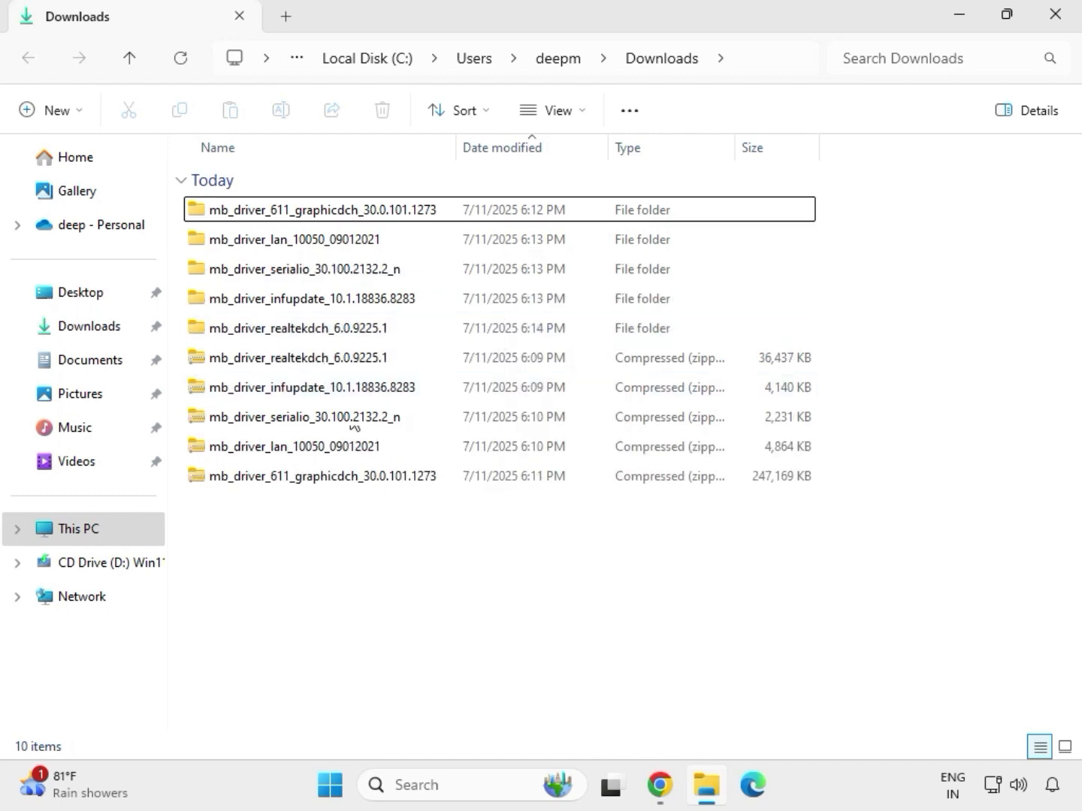
# Select the extracted driver folders, then open only the mb_driver_611_graphicdch_30.0.101.1273 folder.
pyautogui.moveTo(814, 342); pyautogui.dragTo(530, 233)
pyautogui.keyDown('ctrl'); pyautogui.click(323, 212); pyautogui.keyUp('ctrl')
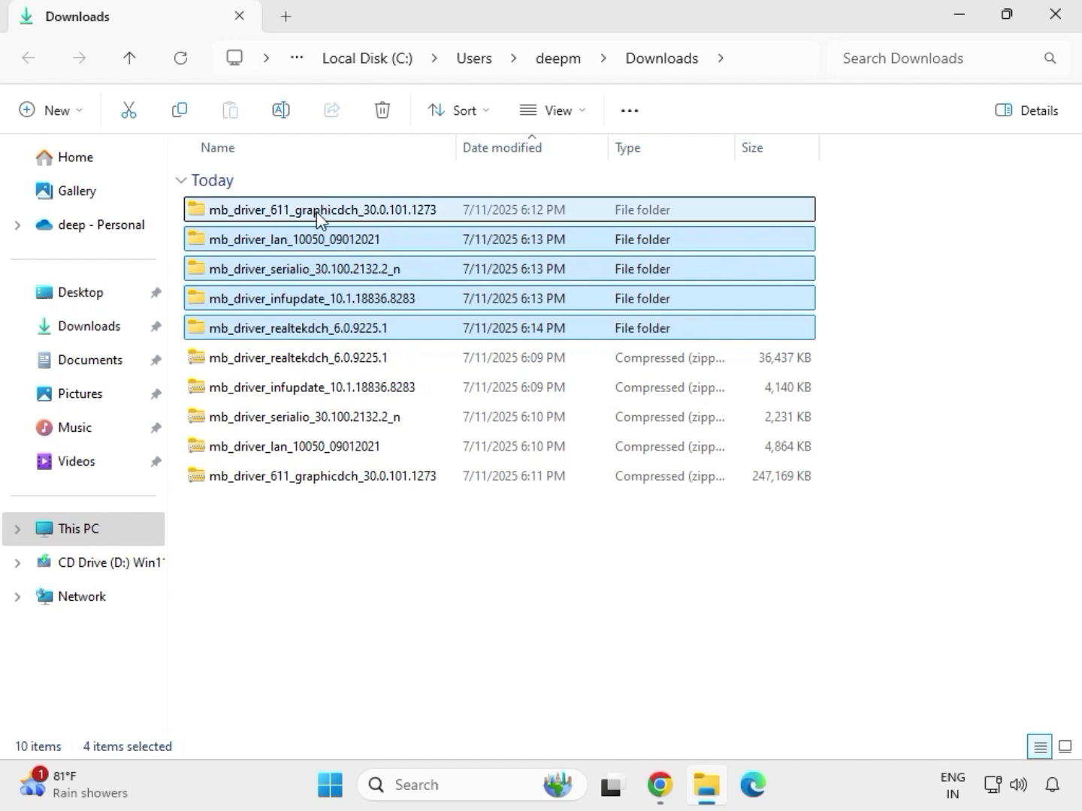
pyautogui.click(316, 212)
pyautogui.doubleClick(344, 211)
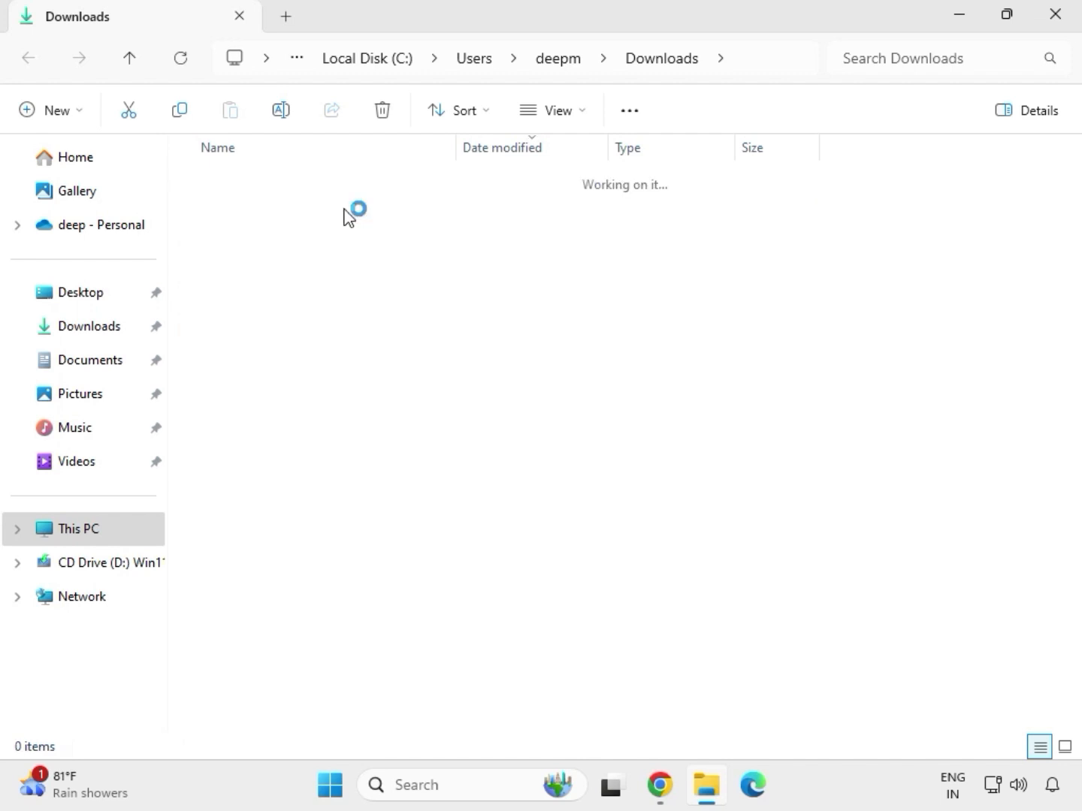
# Run the mb_driver_611_graphicdch_30.0.101.1273 application as administrator, allow it to make changes to the device, and close the folder window.
pyautogui.click(300, 212)
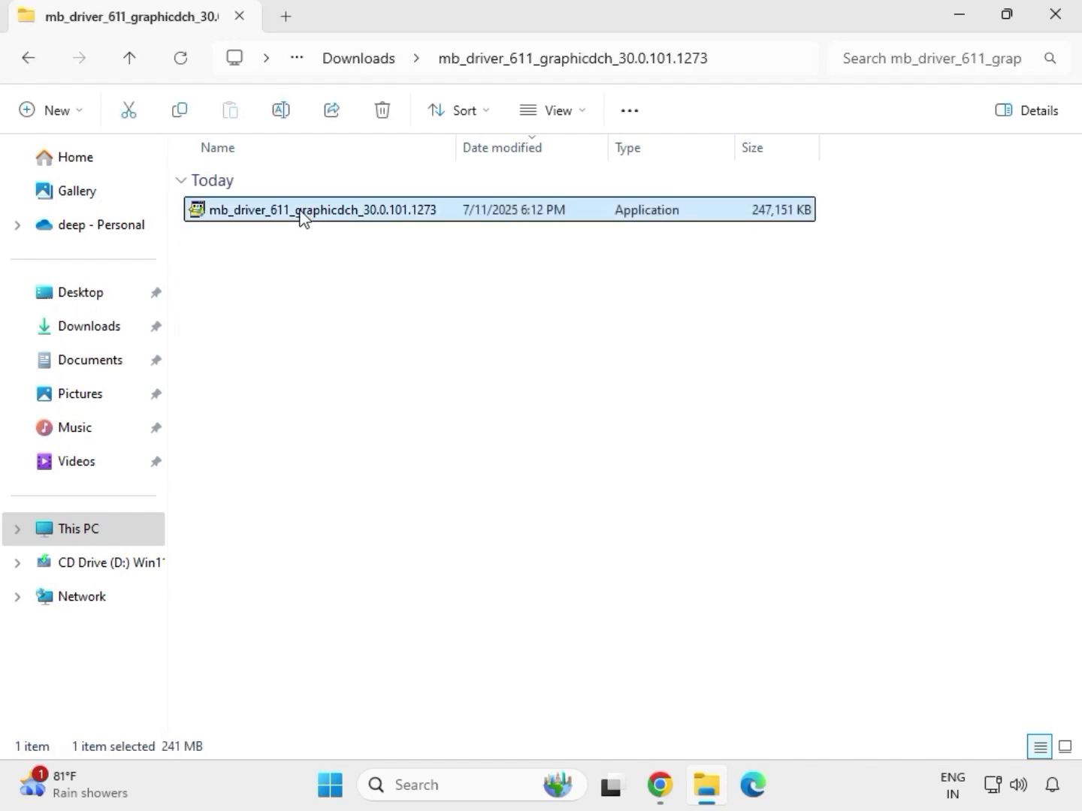
pyautogui.rightClick(316, 247)
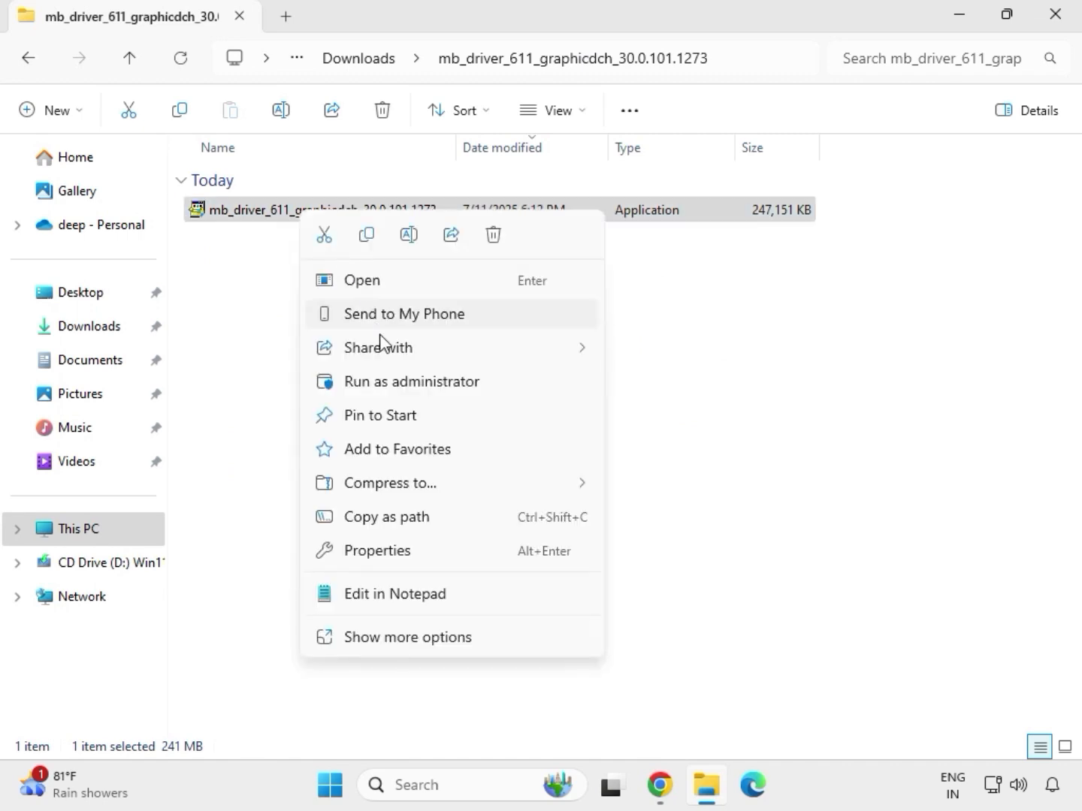
pyautogui.click(399, 383)
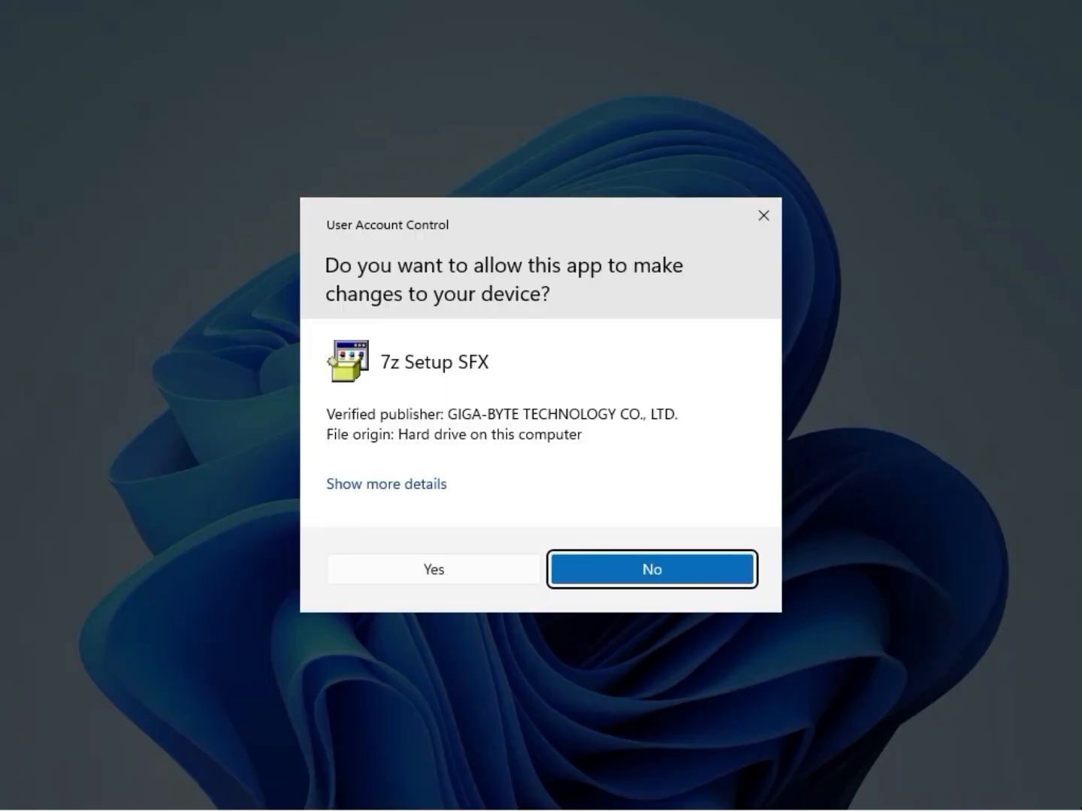
pyautogui.click(452, 571)
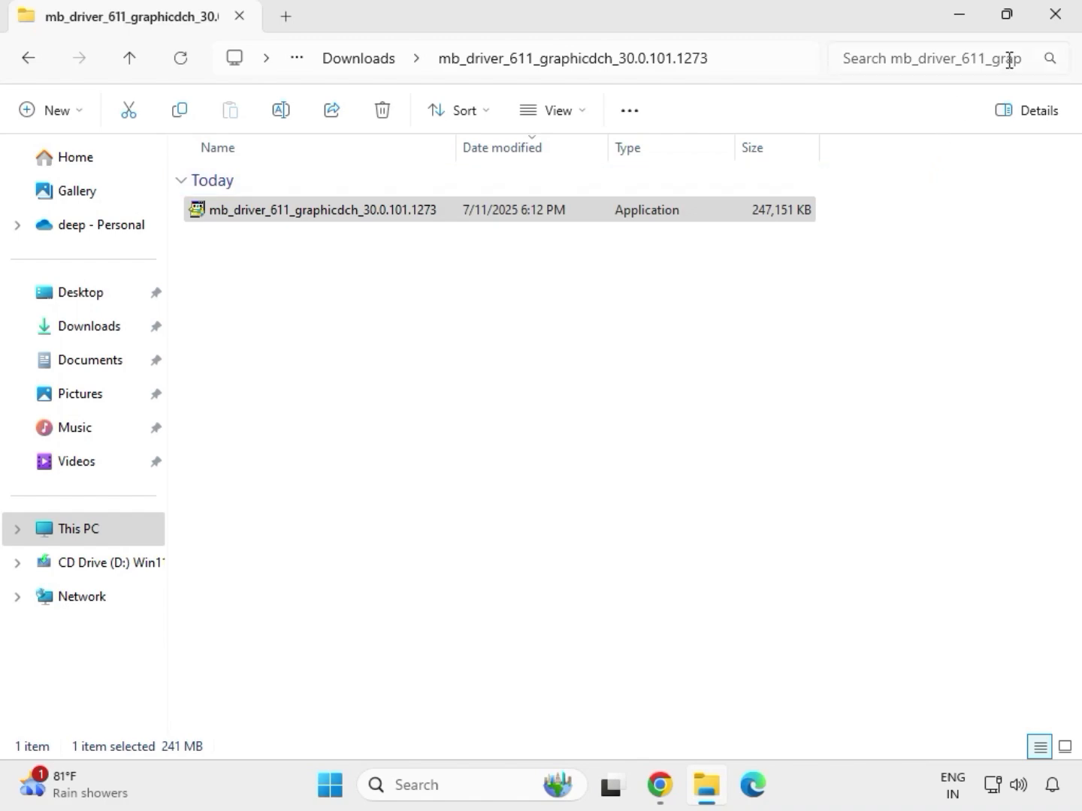
pyautogui.click(1065, 25)
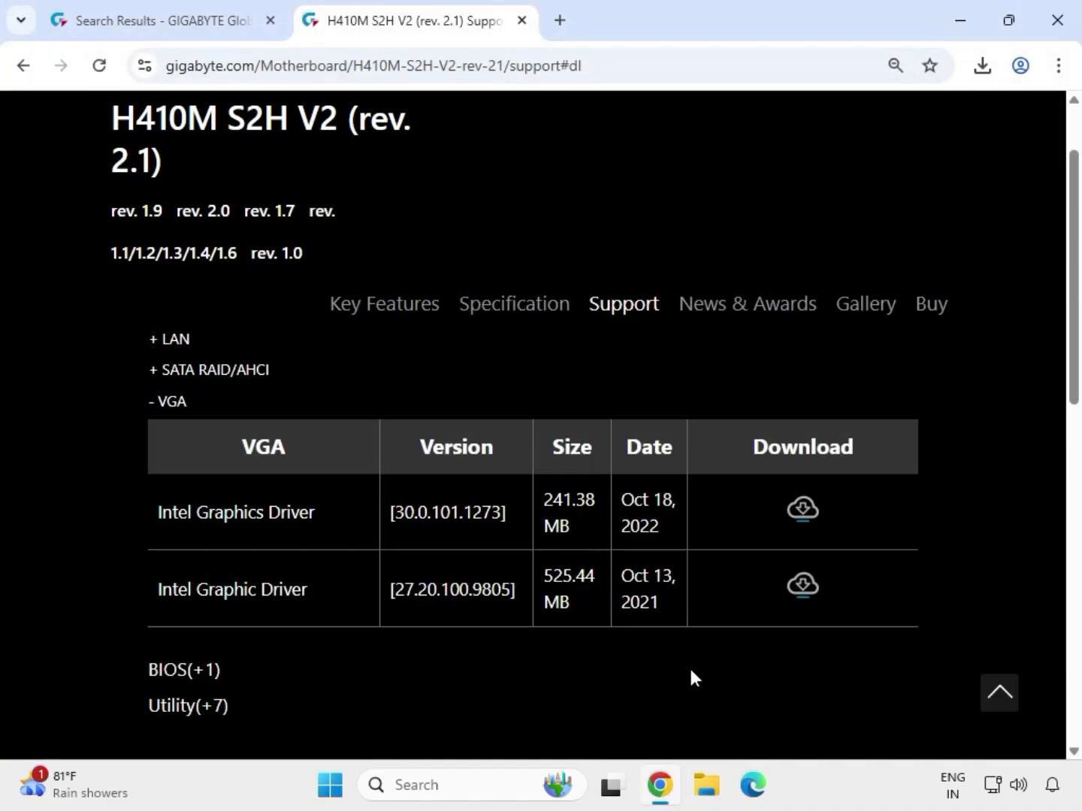
# Reopen File Explorer at the Downloads folder and open the extracted mb_driver_lan_10050_09012021 folder.
pyautogui.click(708, 794)
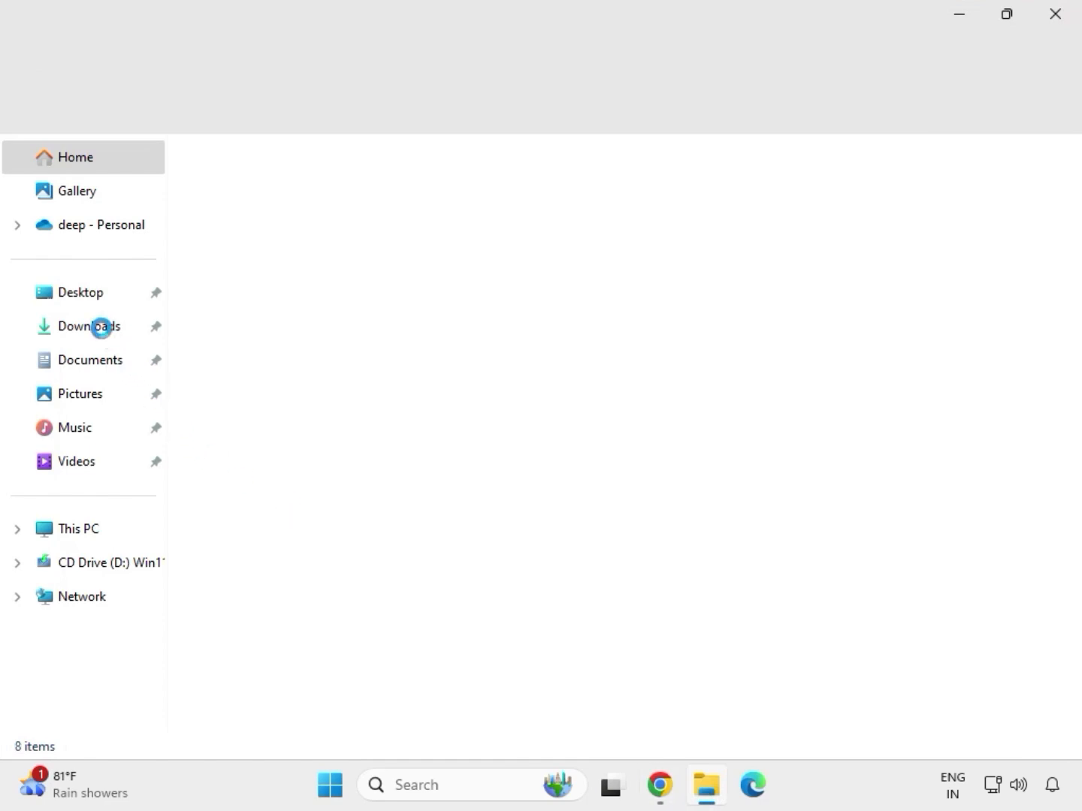
pyautogui.click(102, 333)
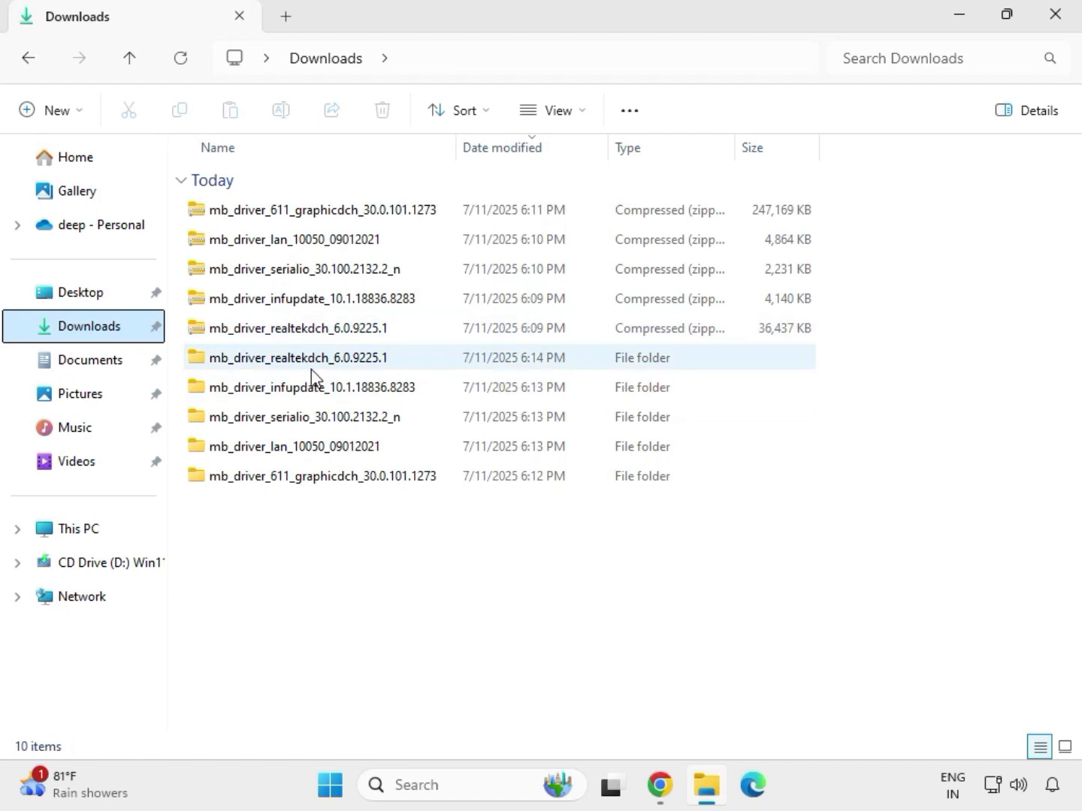
pyautogui.click(306, 366)
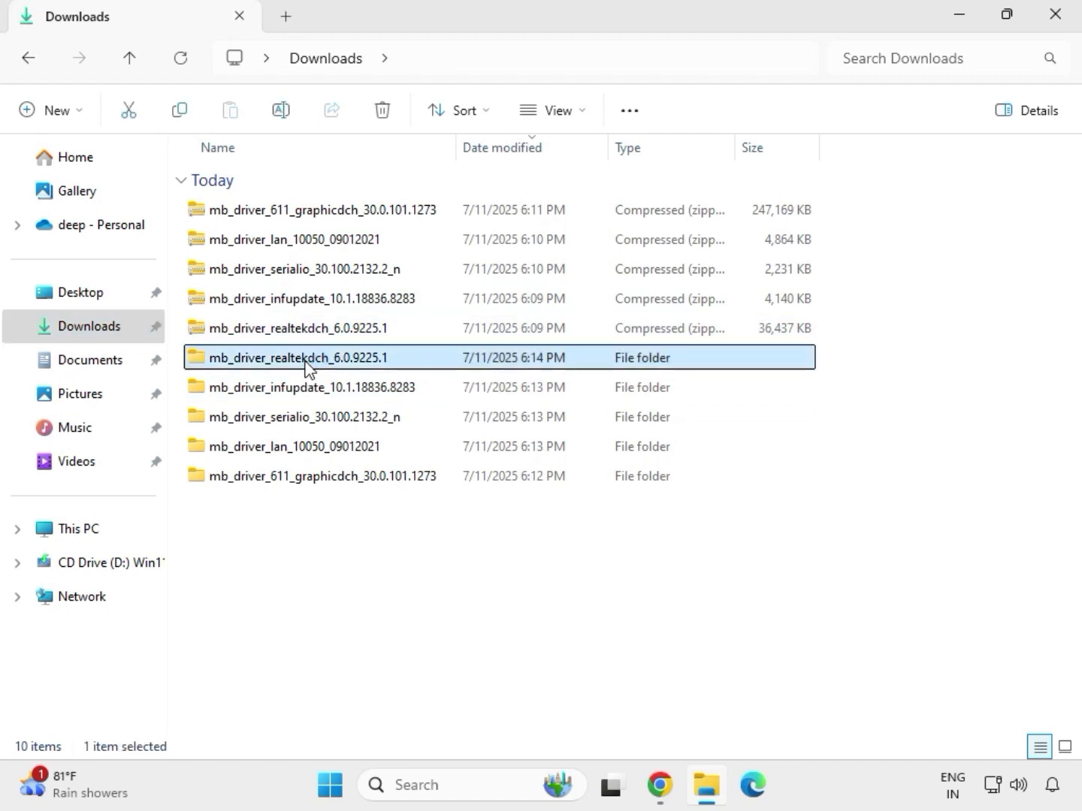
pyautogui.click(351, 481)
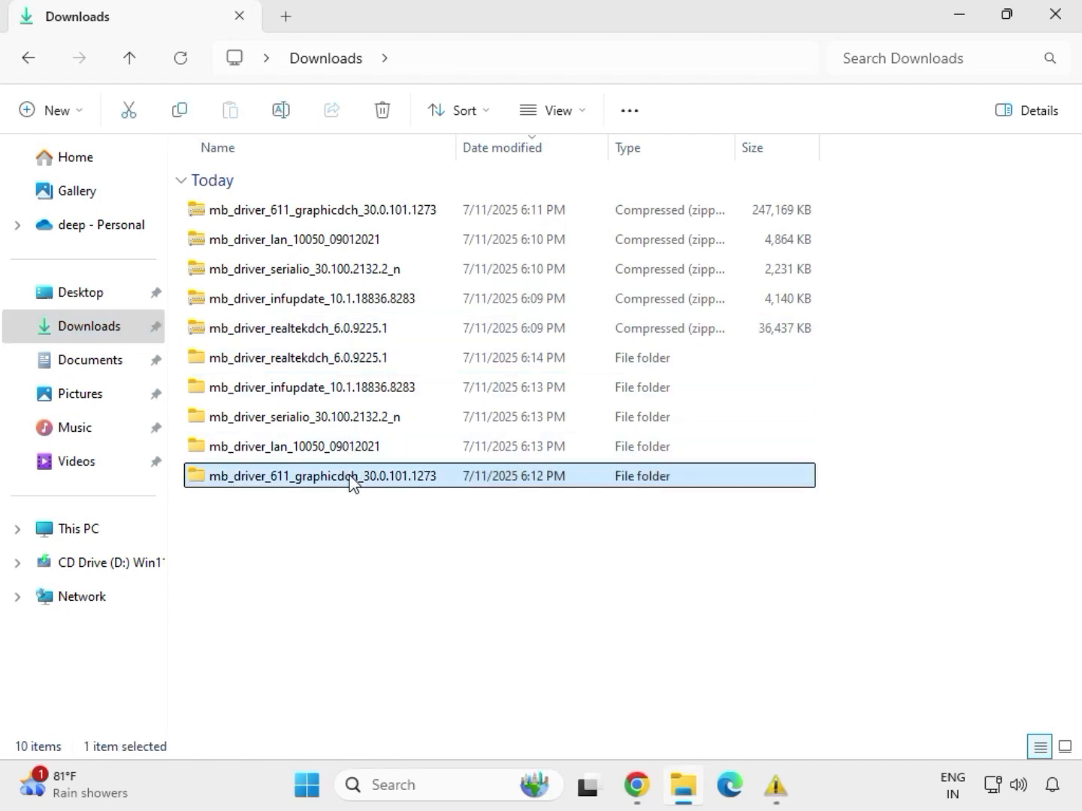
pyautogui.click(334, 447)
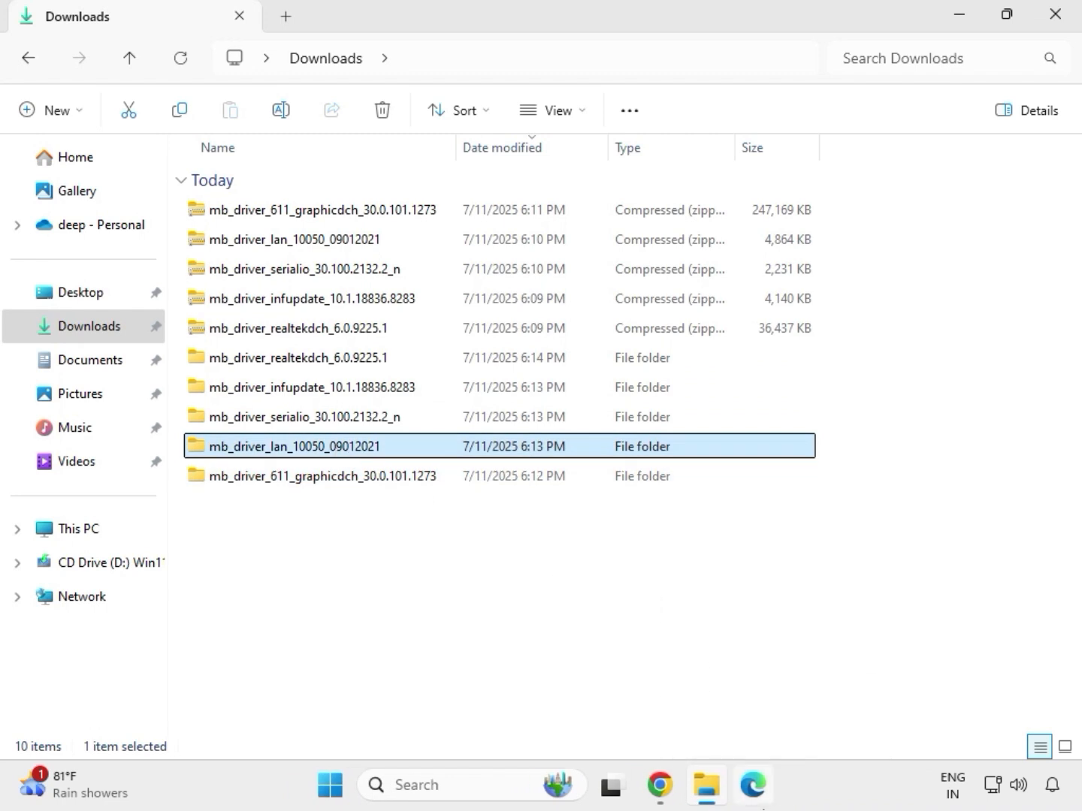
pyautogui.doubleClick(337, 453)
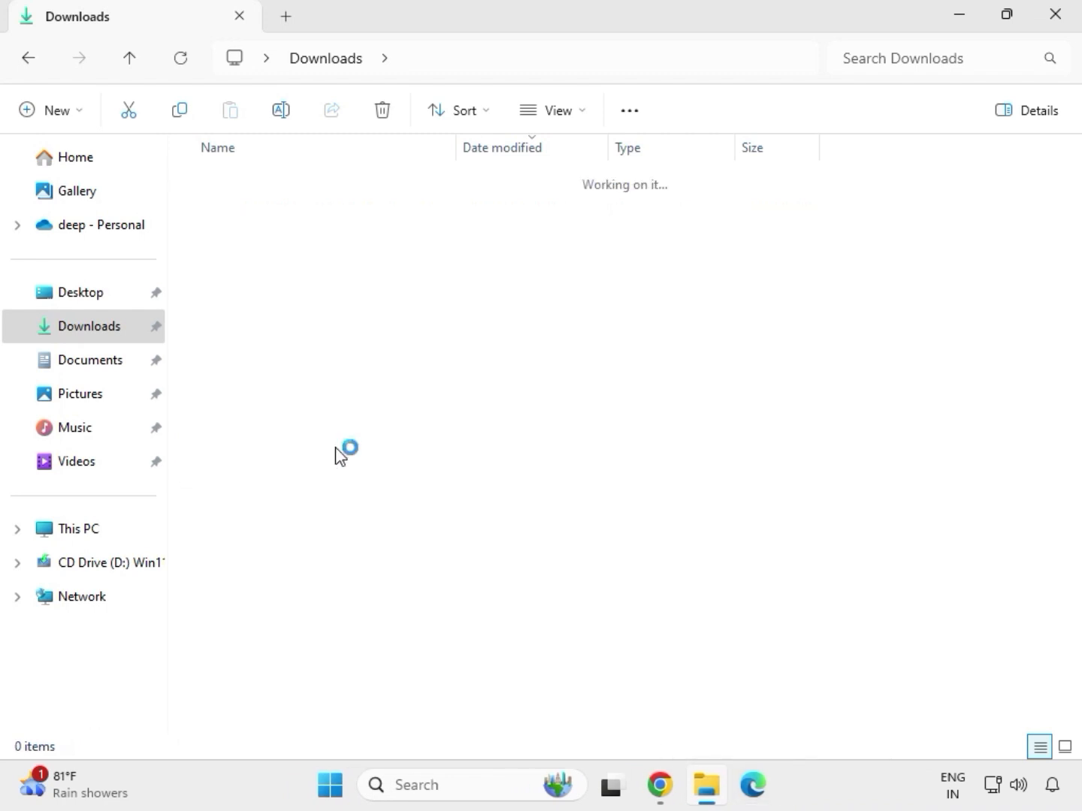
# Run the Install_Win10_10050_09012021 application from its subfolder, allow its changes, and complete a Repair of the Realtek Ethernet Controller Driver.
pyautogui.doubleClick(272, 218)
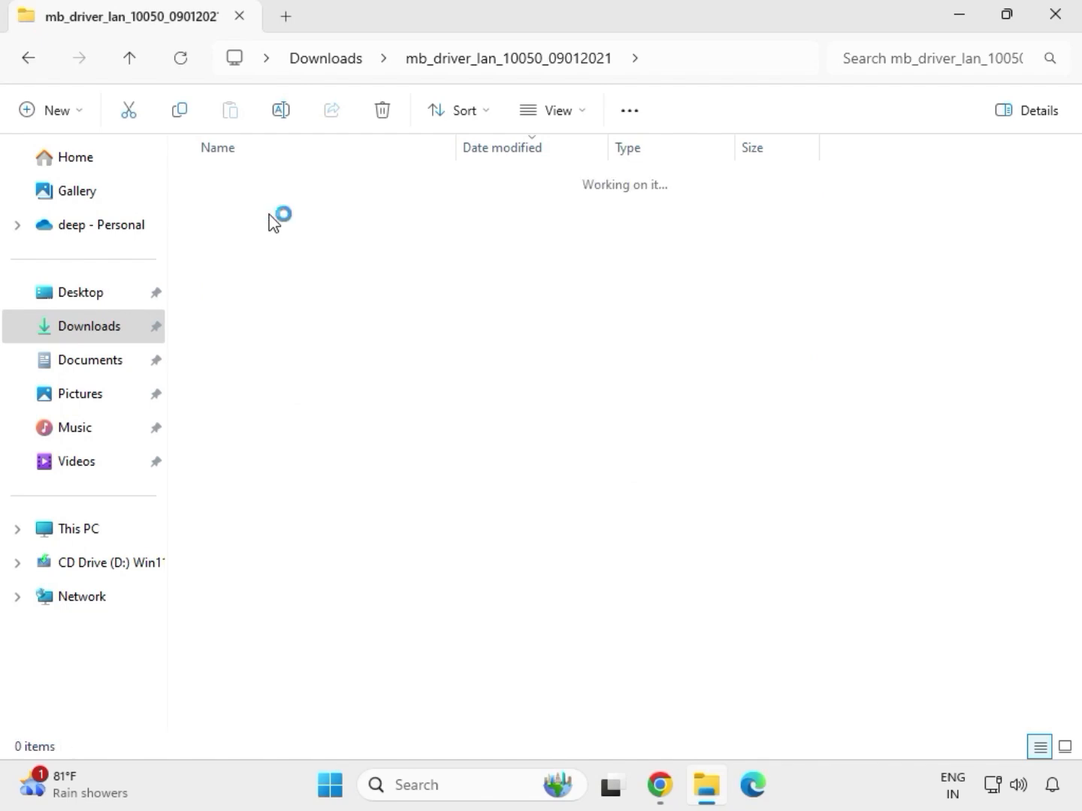
pyautogui.doubleClick(272, 217)
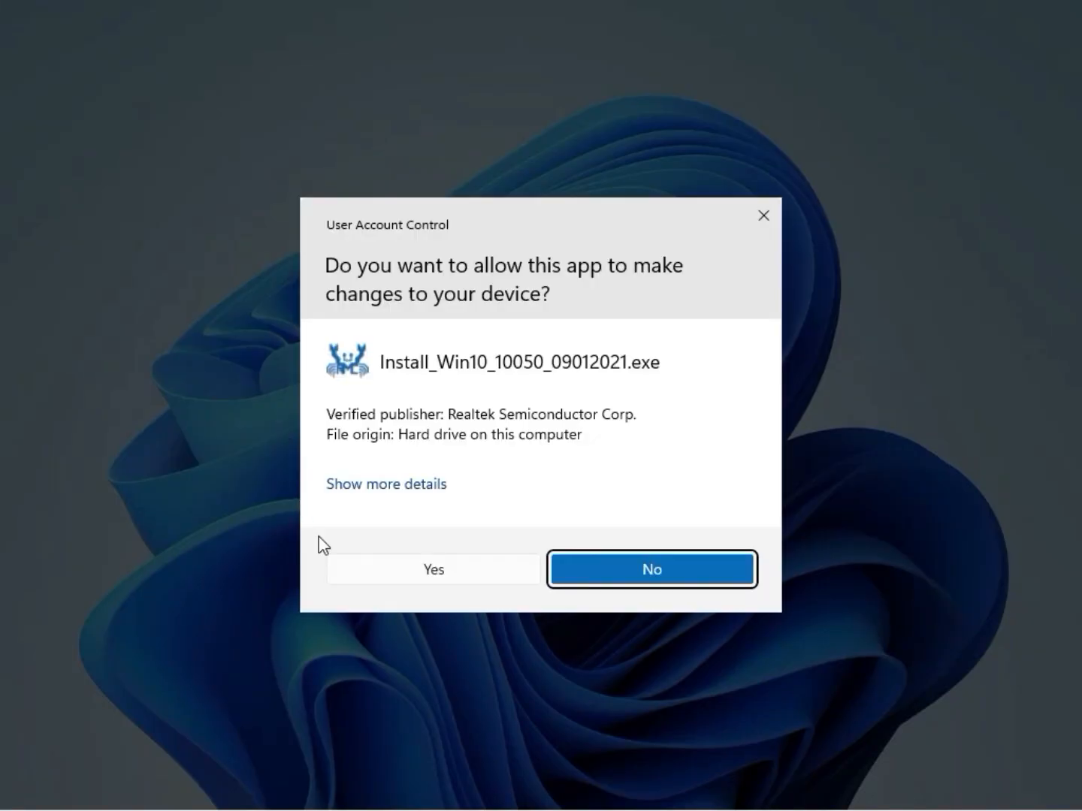
pyautogui.click(423, 569)
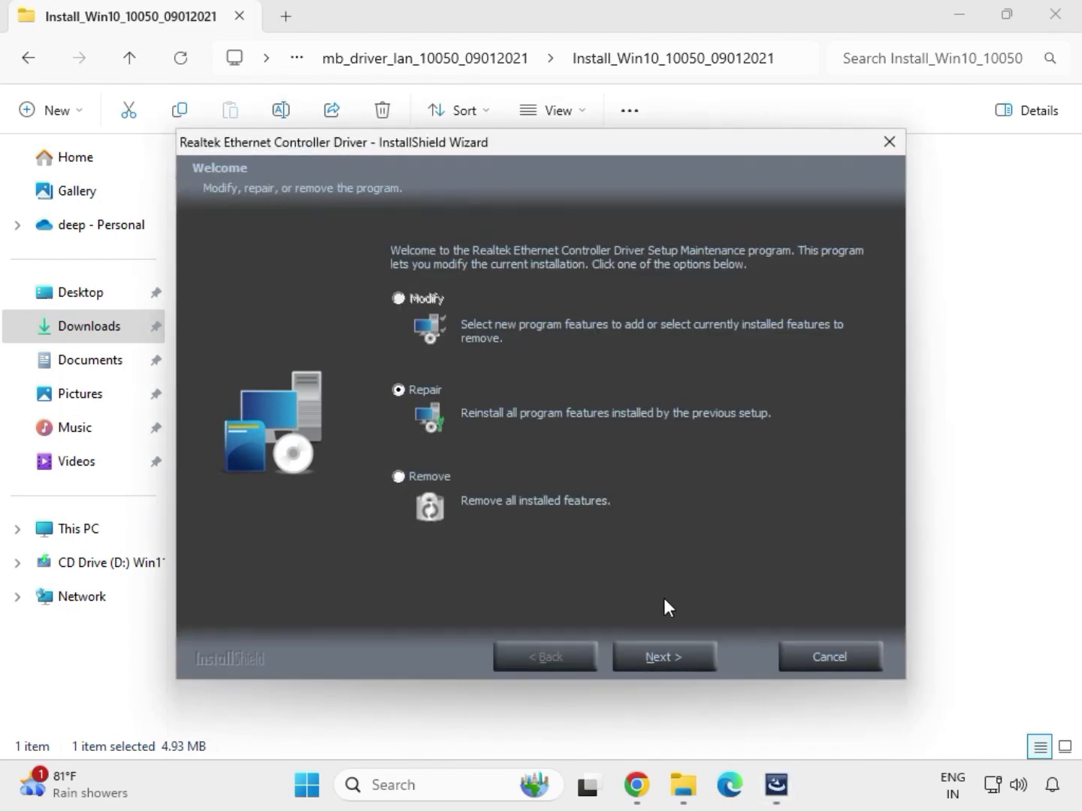
pyautogui.click(690, 658)
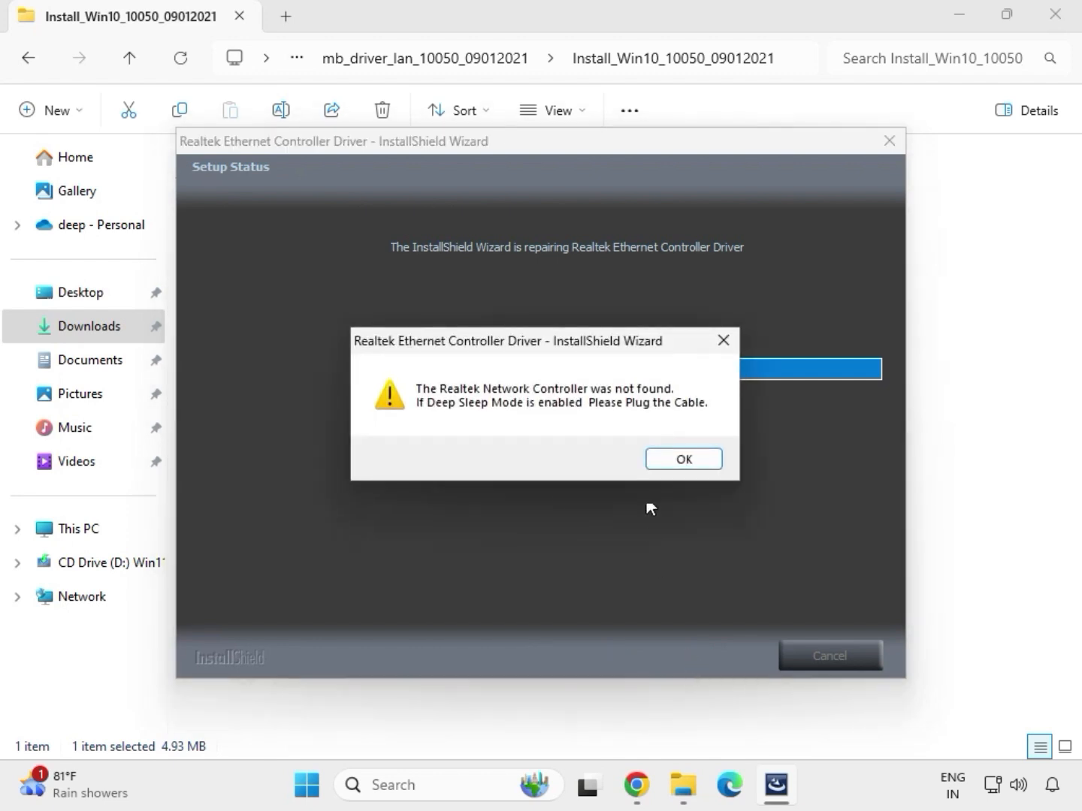
pyautogui.click(660, 456)
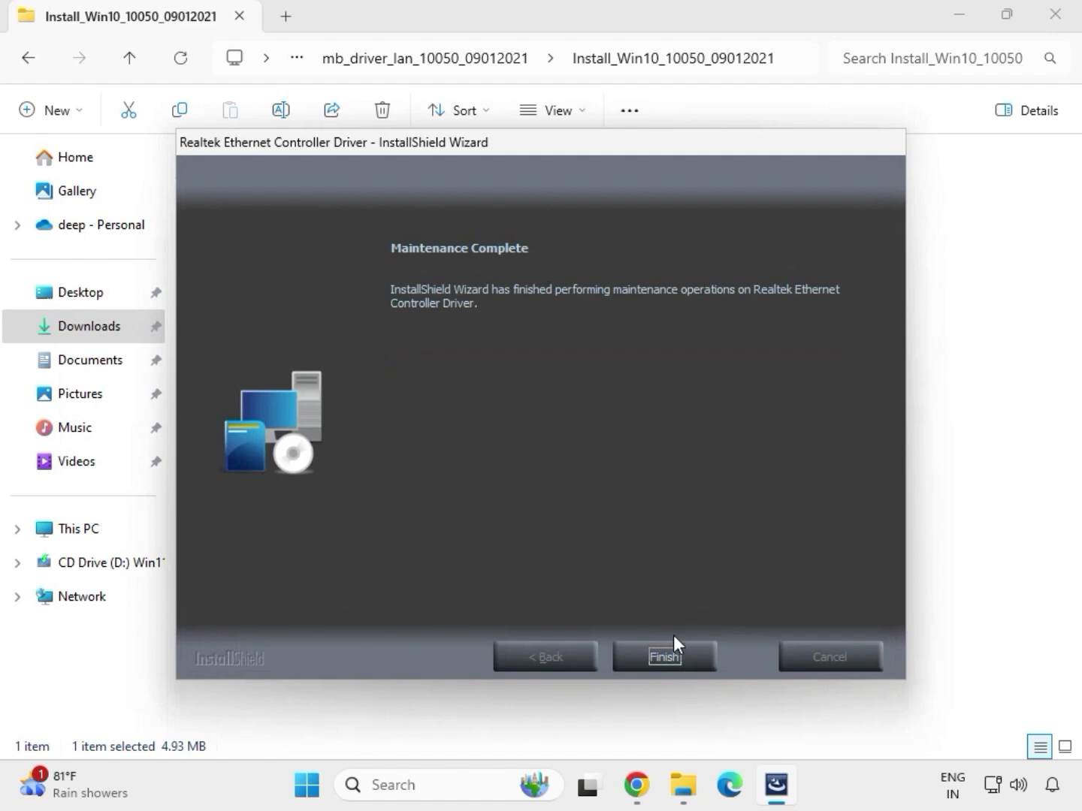
pyautogui.click(673, 645)
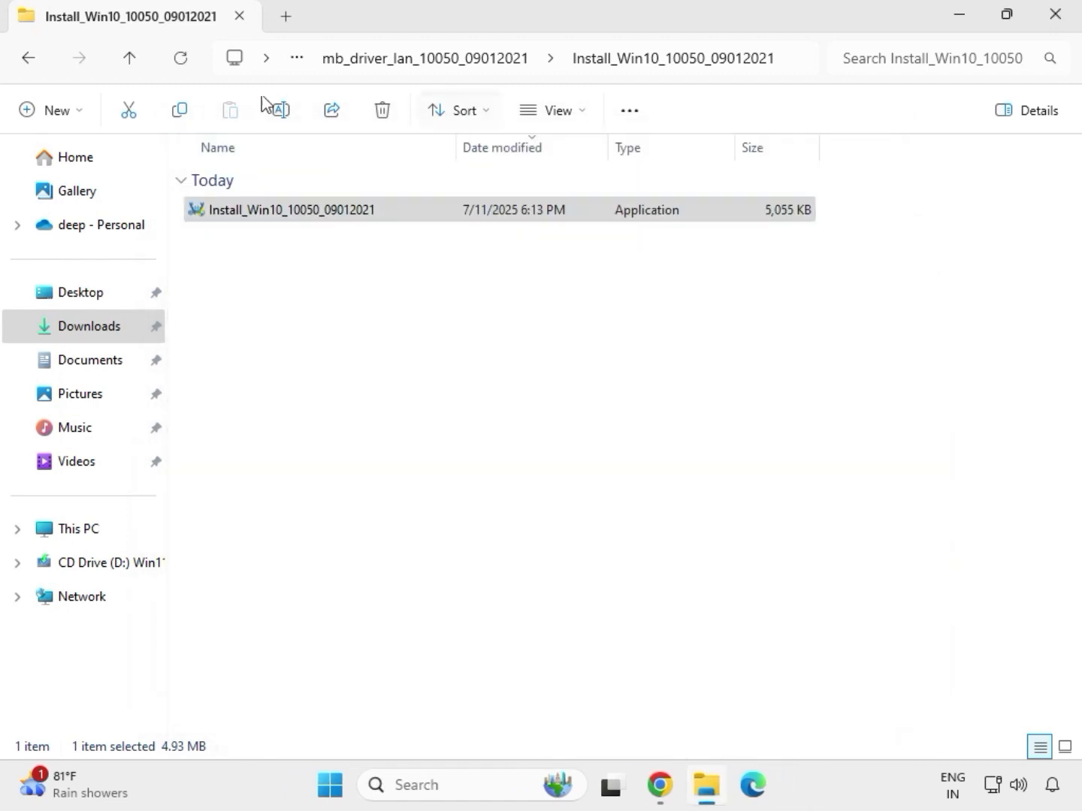
# Return to Downloads and open the SerialIO_30.100.2132.2_PV_CNL_21H2 folder inside the extracted mb_driver_serialio_30.100.2132.2_n folder.
pyautogui.click(31, 59)
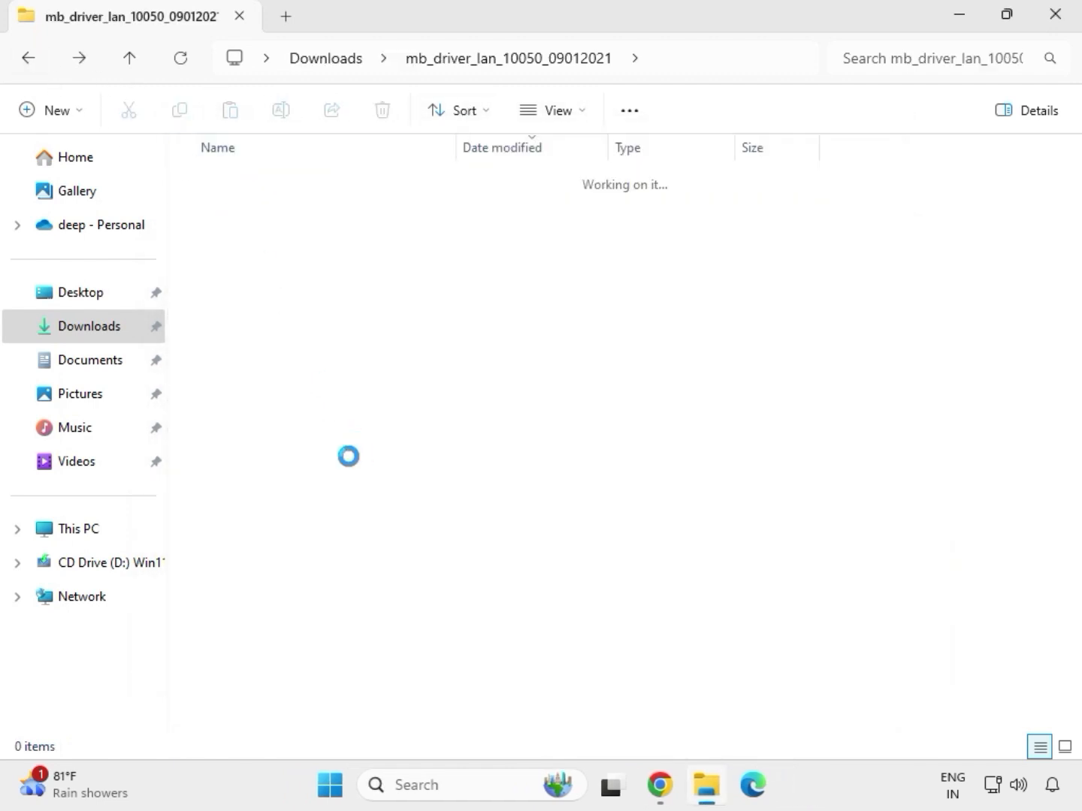
pyautogui.click(25, 60)
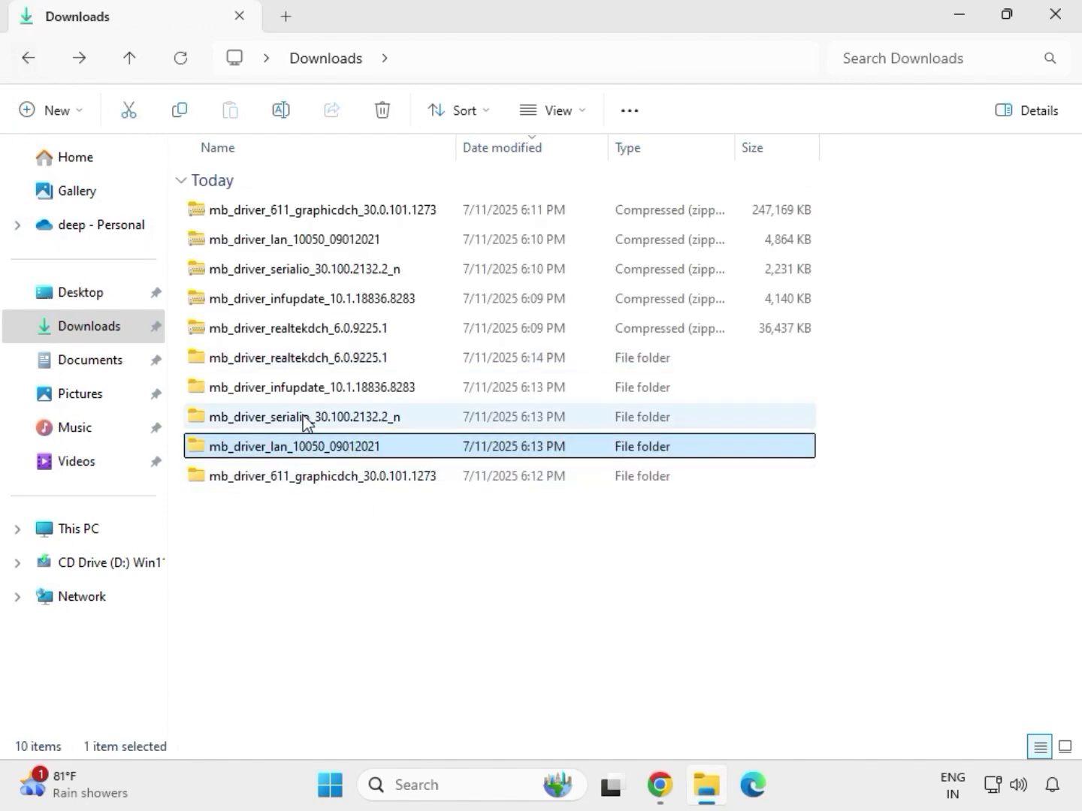
pyautogui.doubleClick(304, 417)
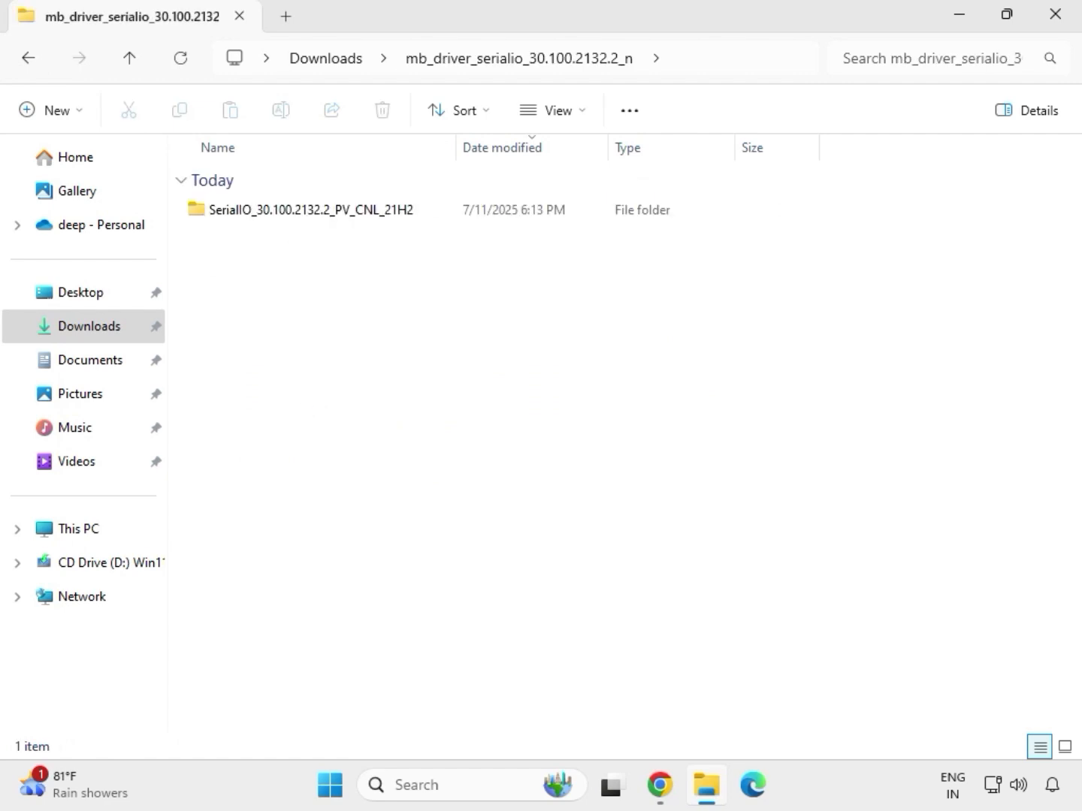
pyautogui.doubleClick(323, 213)
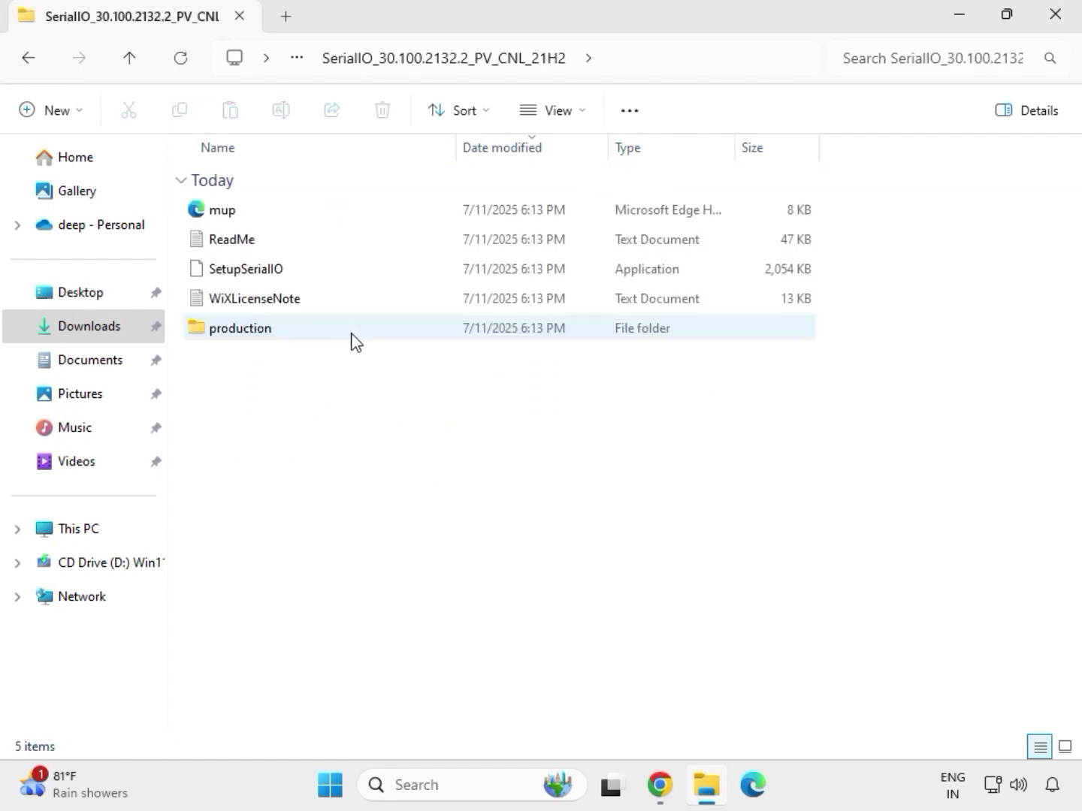
# Run the SetupSerialIO application as administrator, allow it to make changes to the device, and close the installer.
pyautogui.click(273, 274)
pyautogui.rightClick(273, 275)
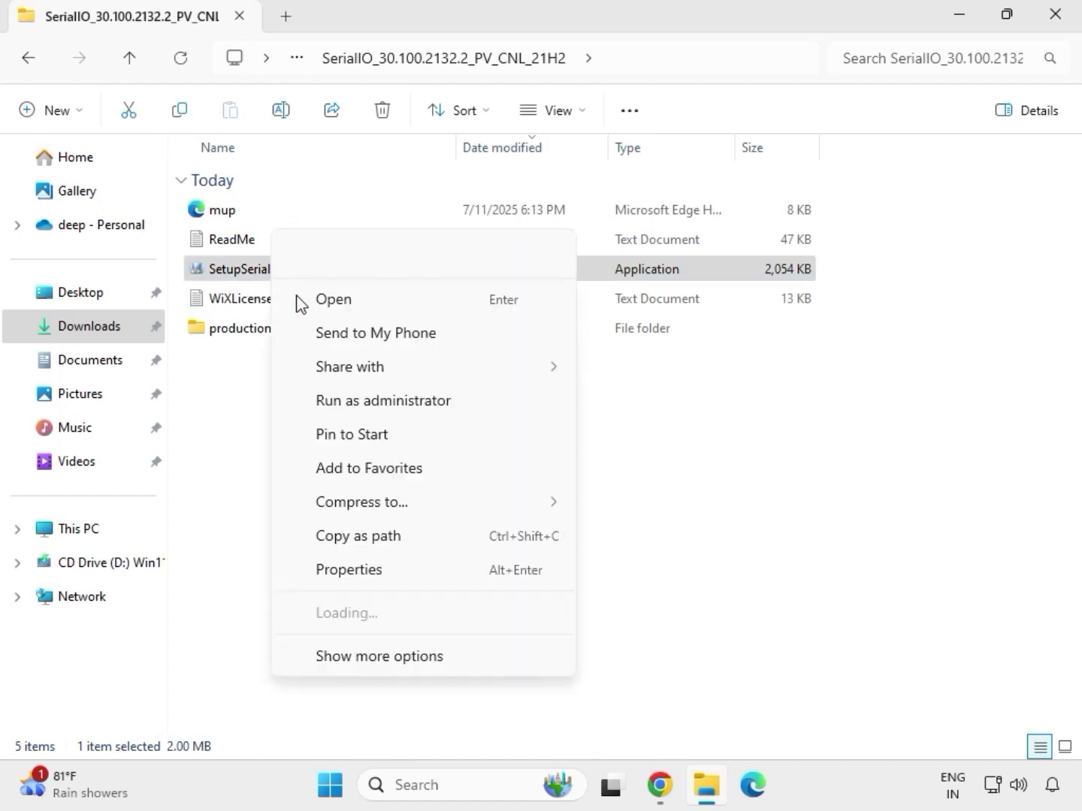
pyautogui.click(378, 406)
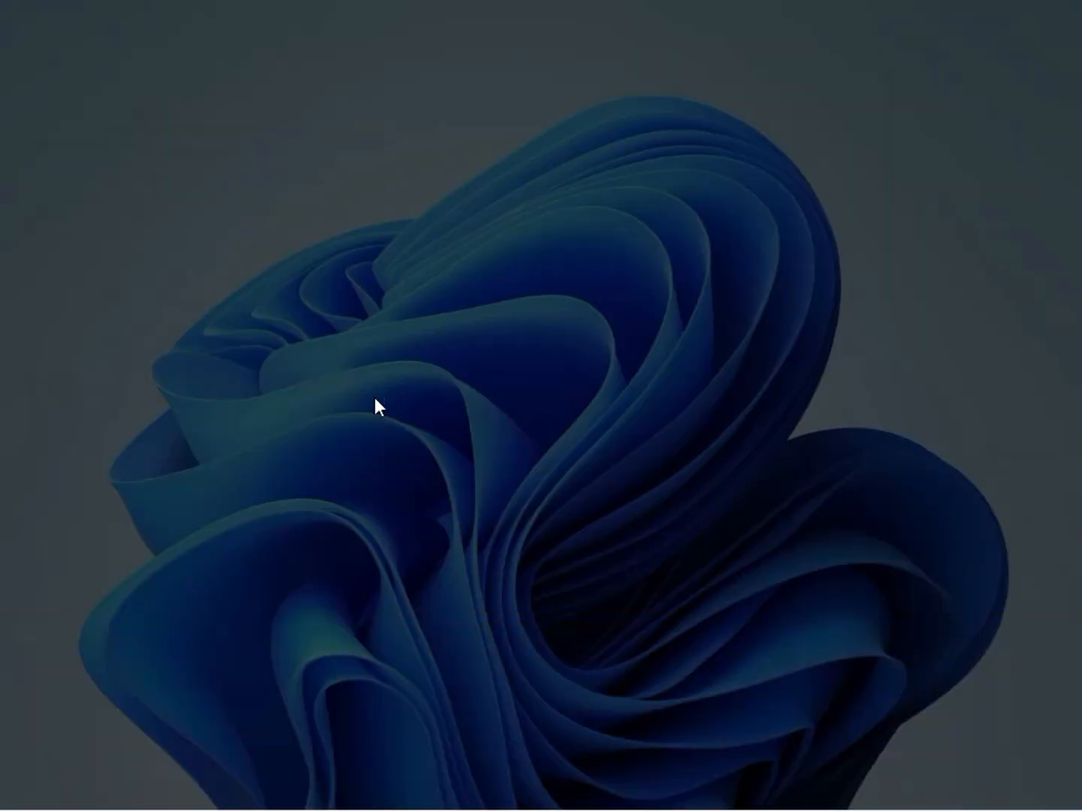
pyautogui.click(429, 575)
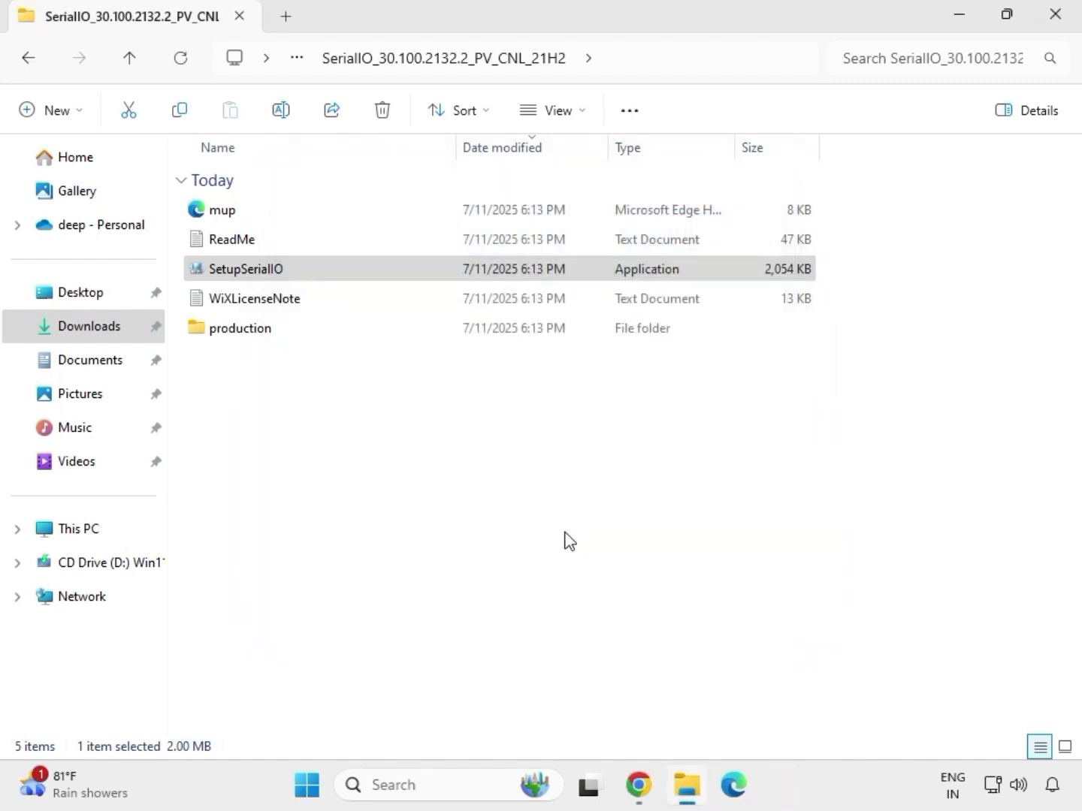
pyautogui.click(767, 571)
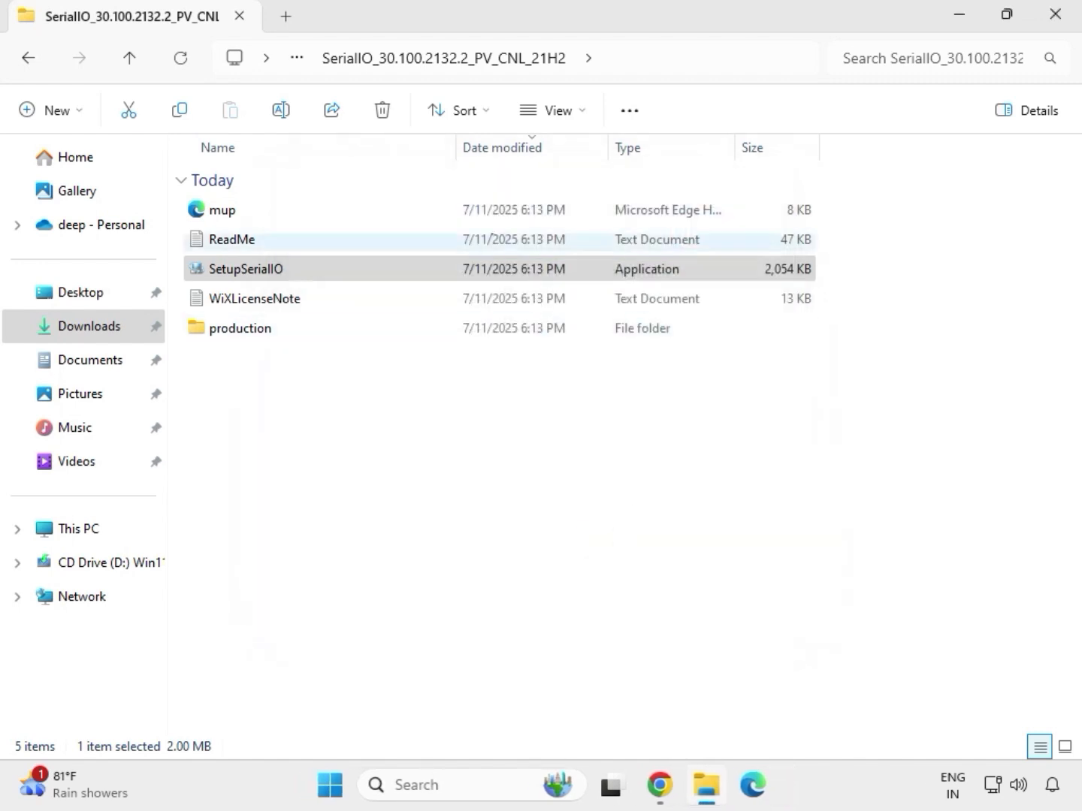
# Return to Downloads and open the Chipset-10.1.18836.8283-Public-MUP folder inside the extracted mb_driver_infupdate_10.1.18836.8283 folder.
pyautogui.click(33, 66)
pyautogui.click(34, 67)
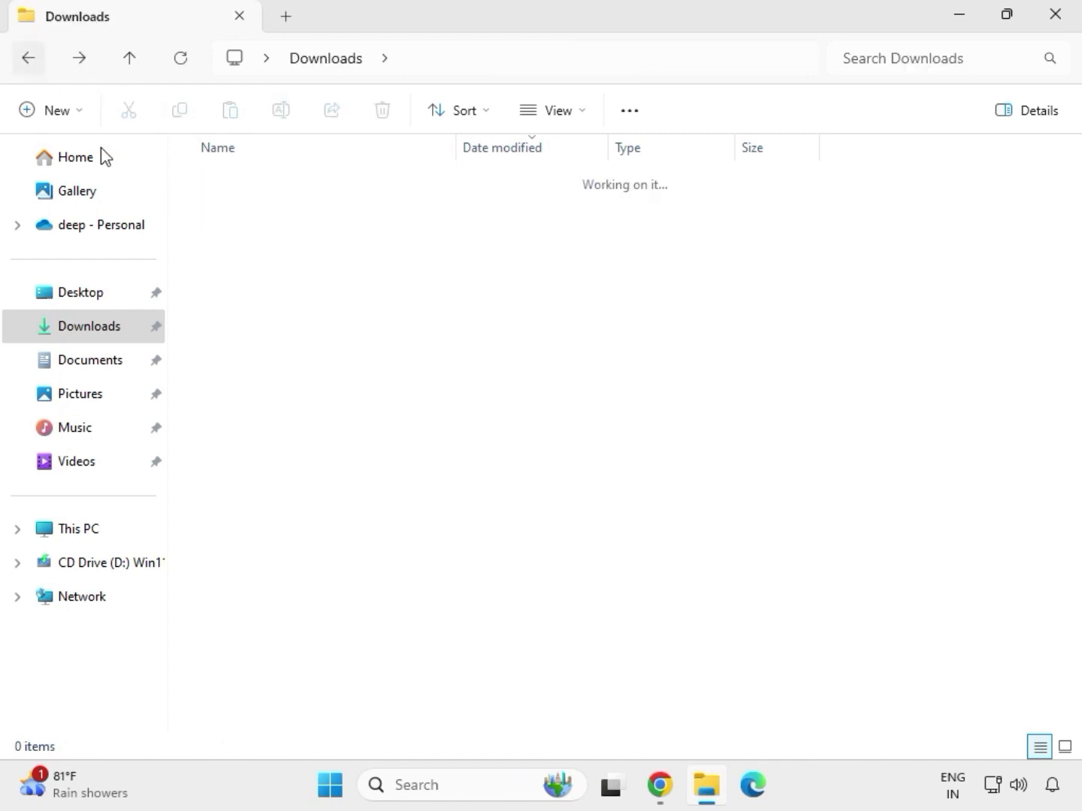
pyautogui.click(282, 388)
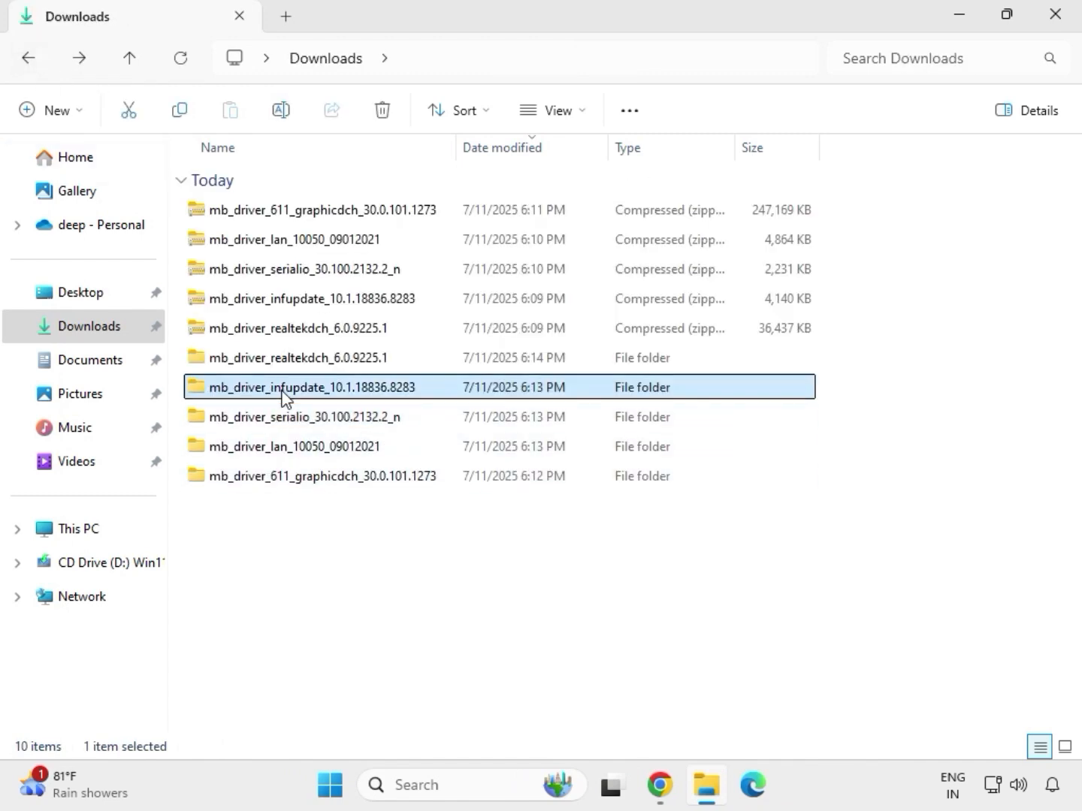
pyautogui.doubleClick(283, 388)
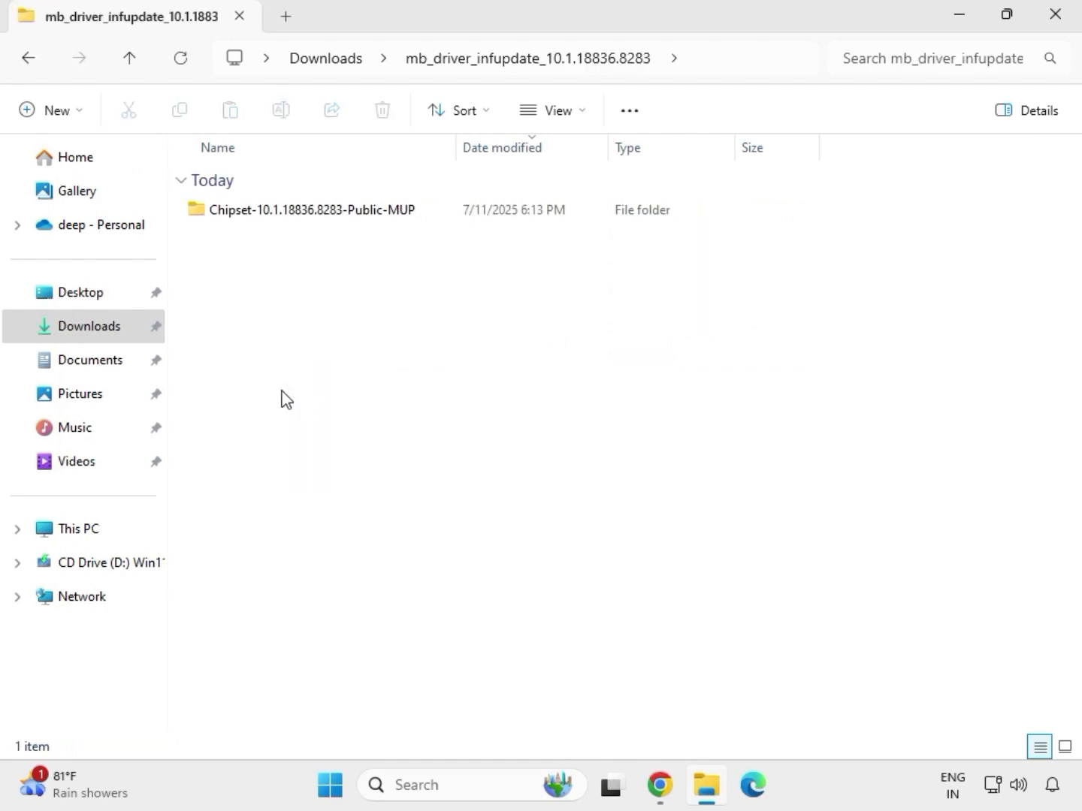
pyautogui.doubleClick(286, 218)
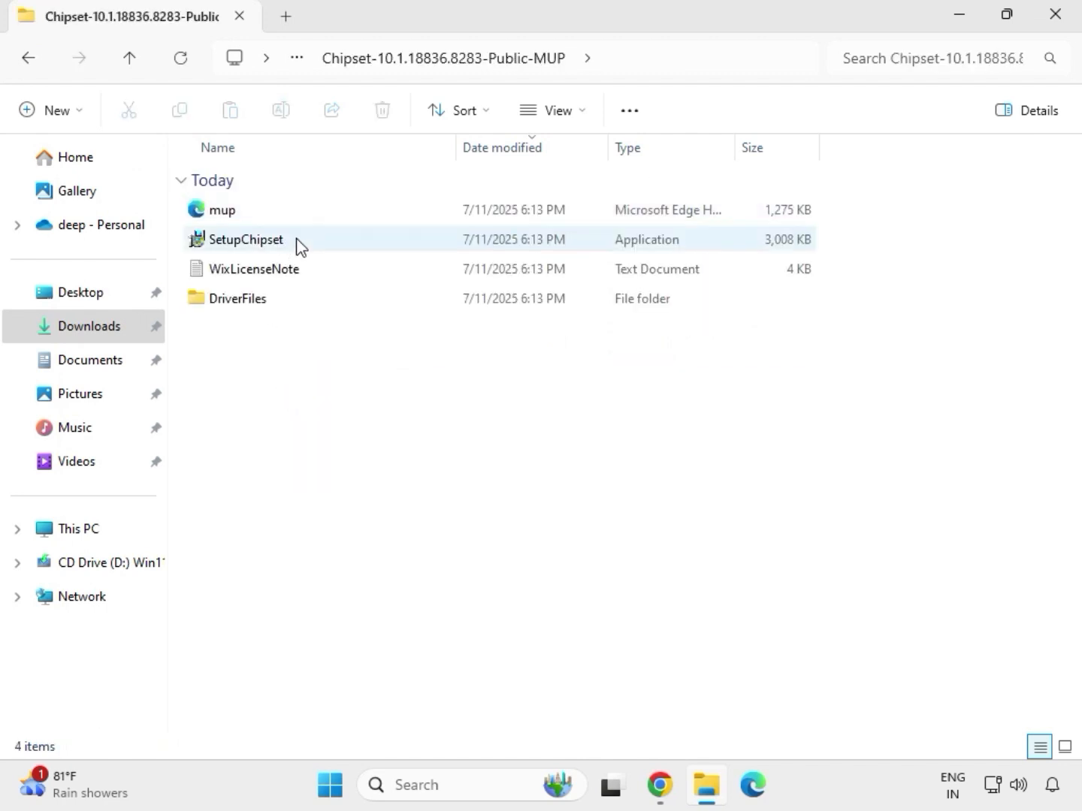
# Try to install the Intel(R) Chipset Device Software by running SetupChipset as administrator, accepting the license agreement, and closing the installer.
pyautogui.click(307, 248)
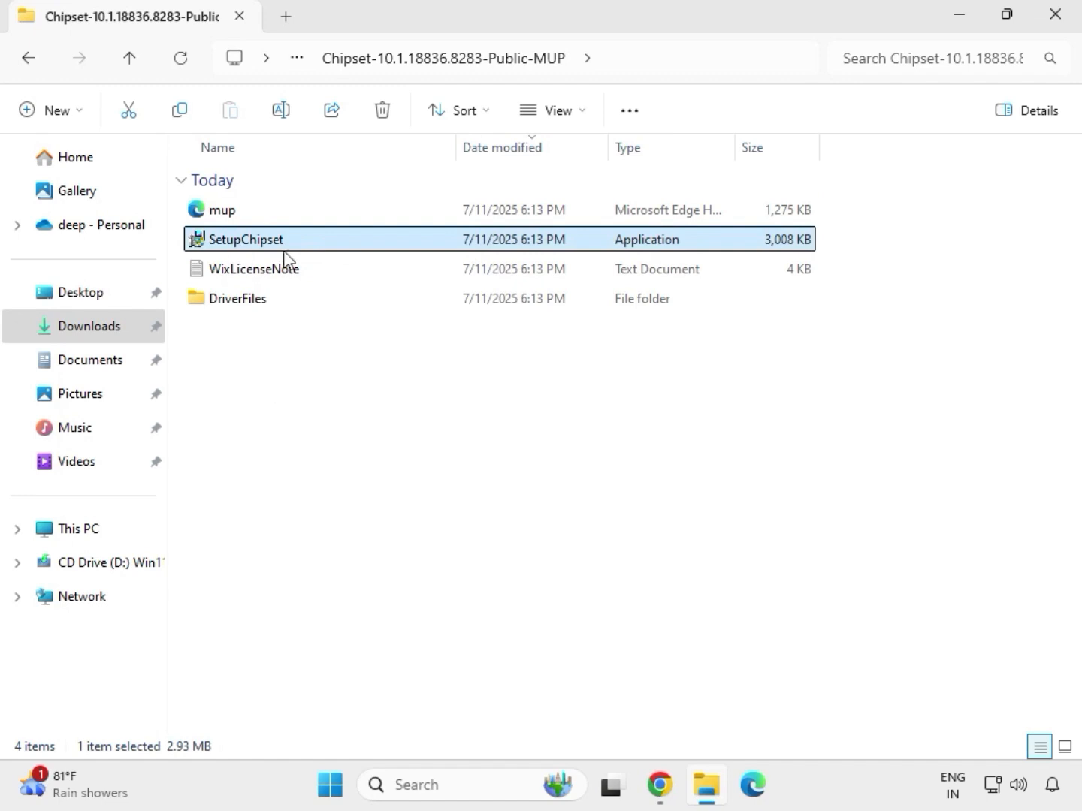
pyautogui.rightClick(300, 250)
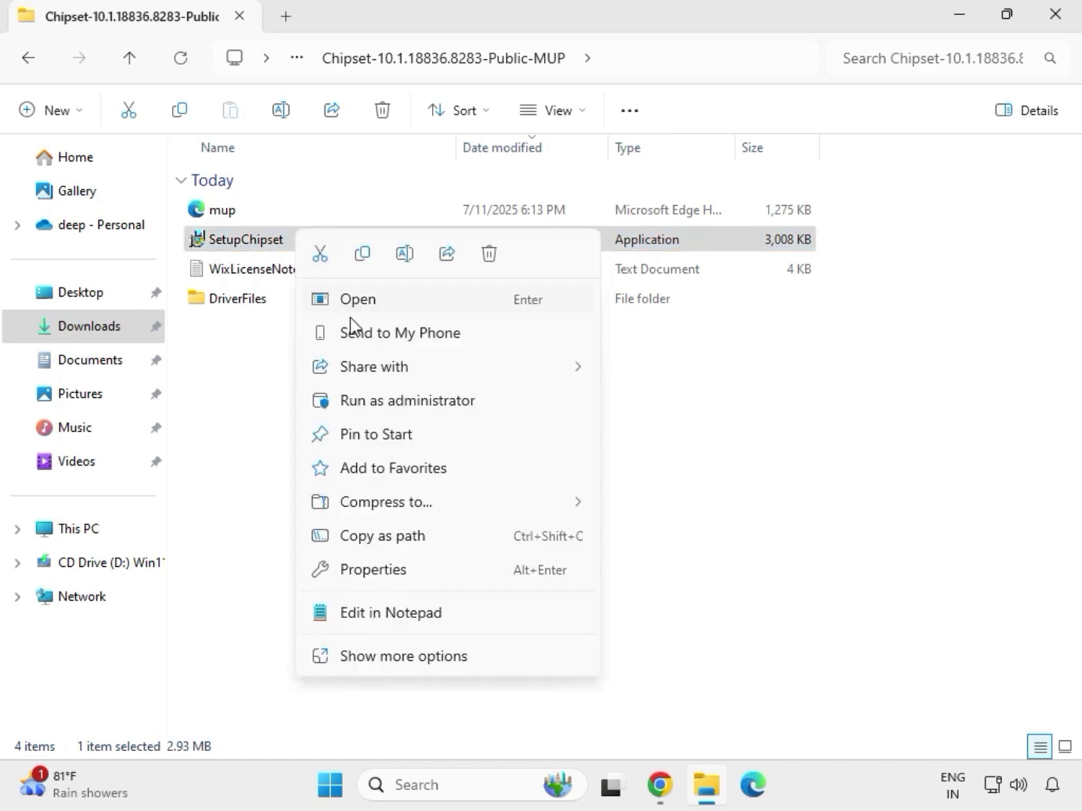
pyautogui.click(382, 398)
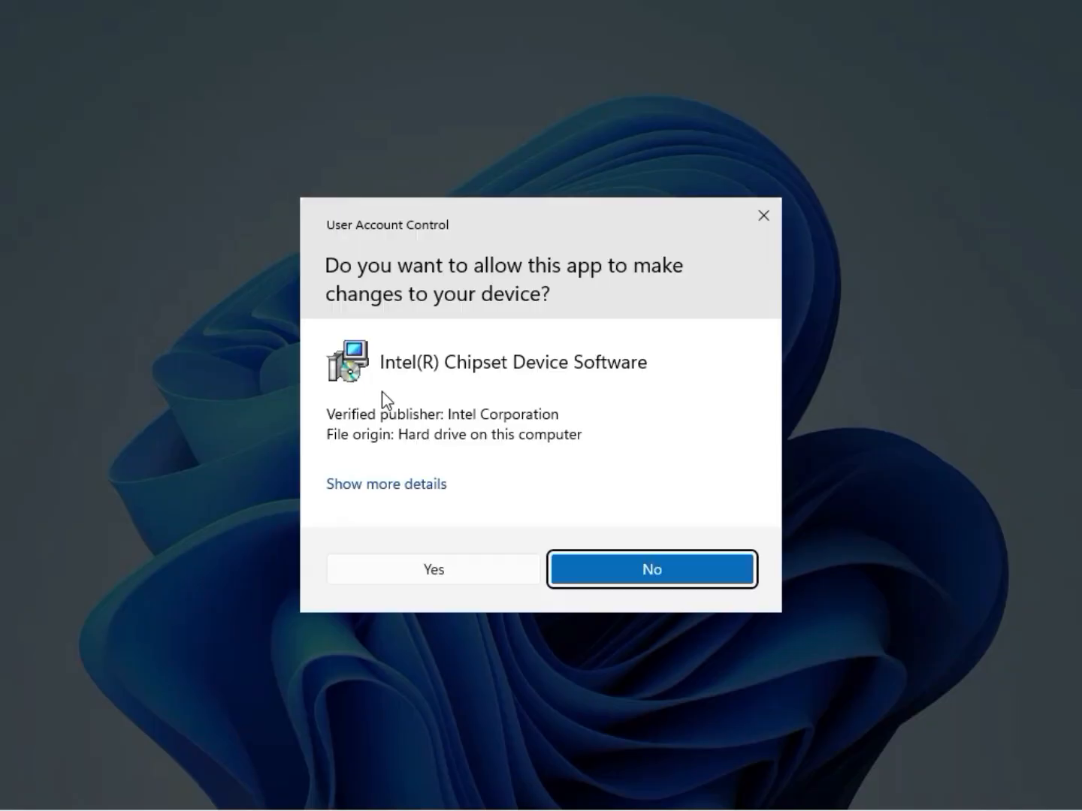
pyautogui.click(435, 586)
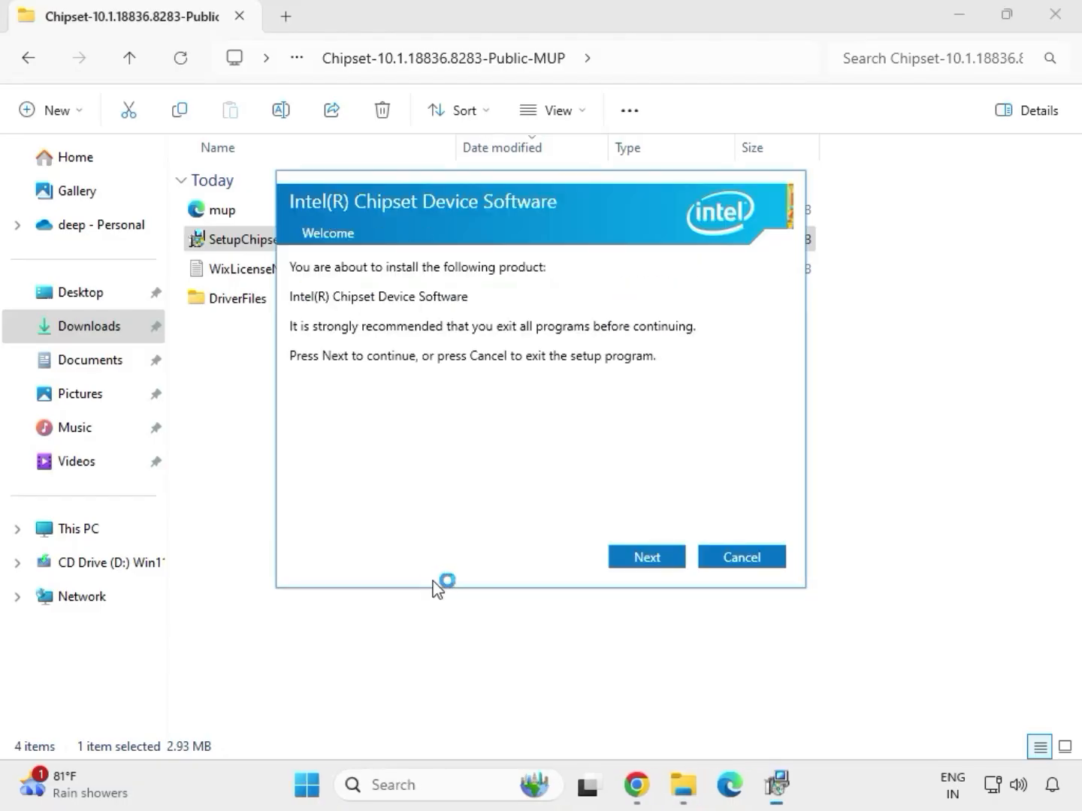
pyautogui.click(631, 562)
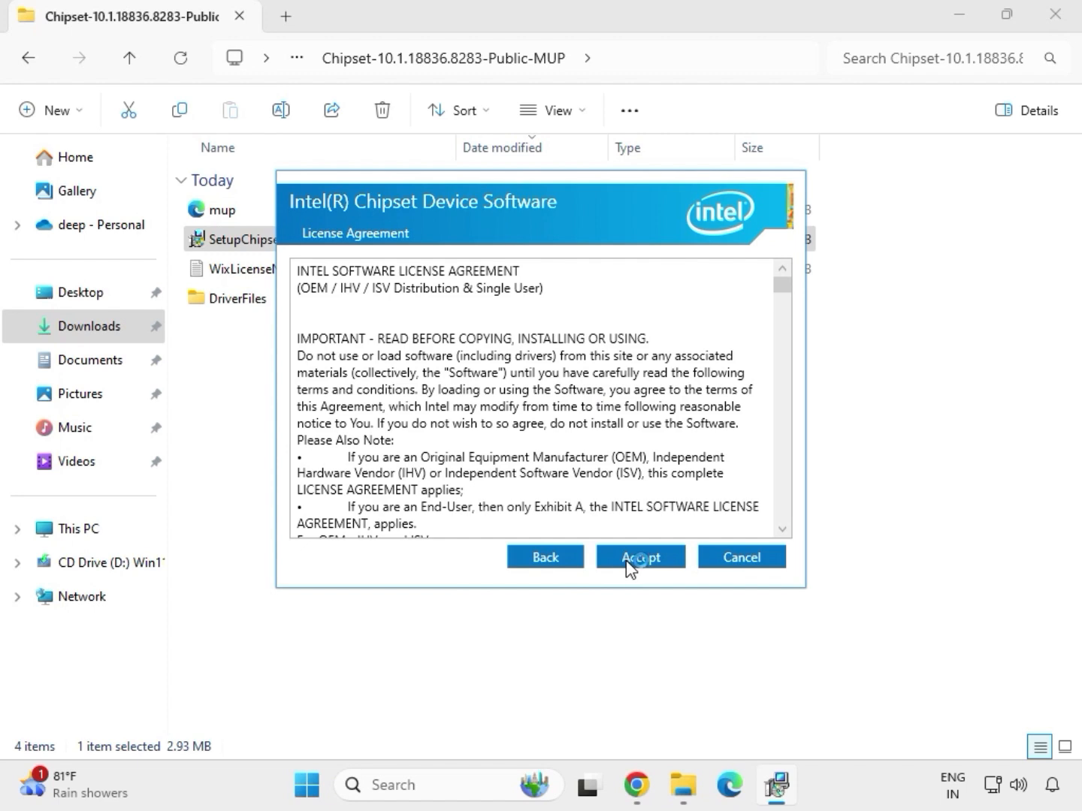
pyautogui.click(633, 562)
pyautogui.click(666, 562)
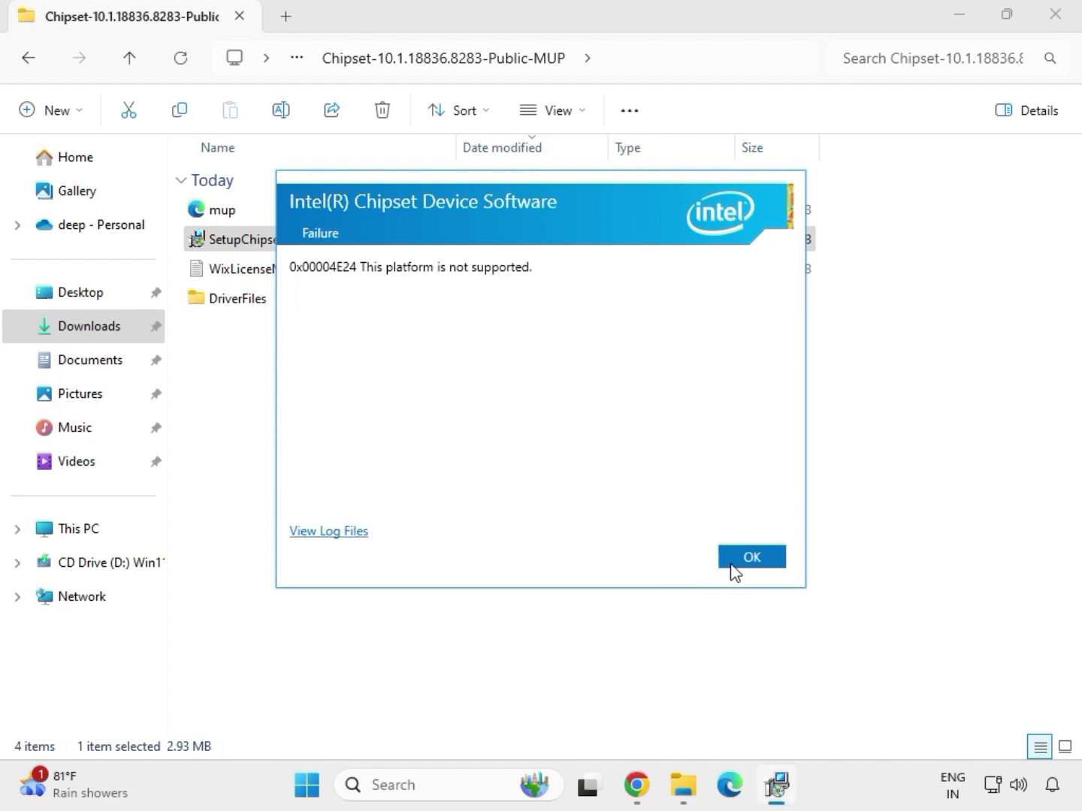
pyautogui.click(734, 565)
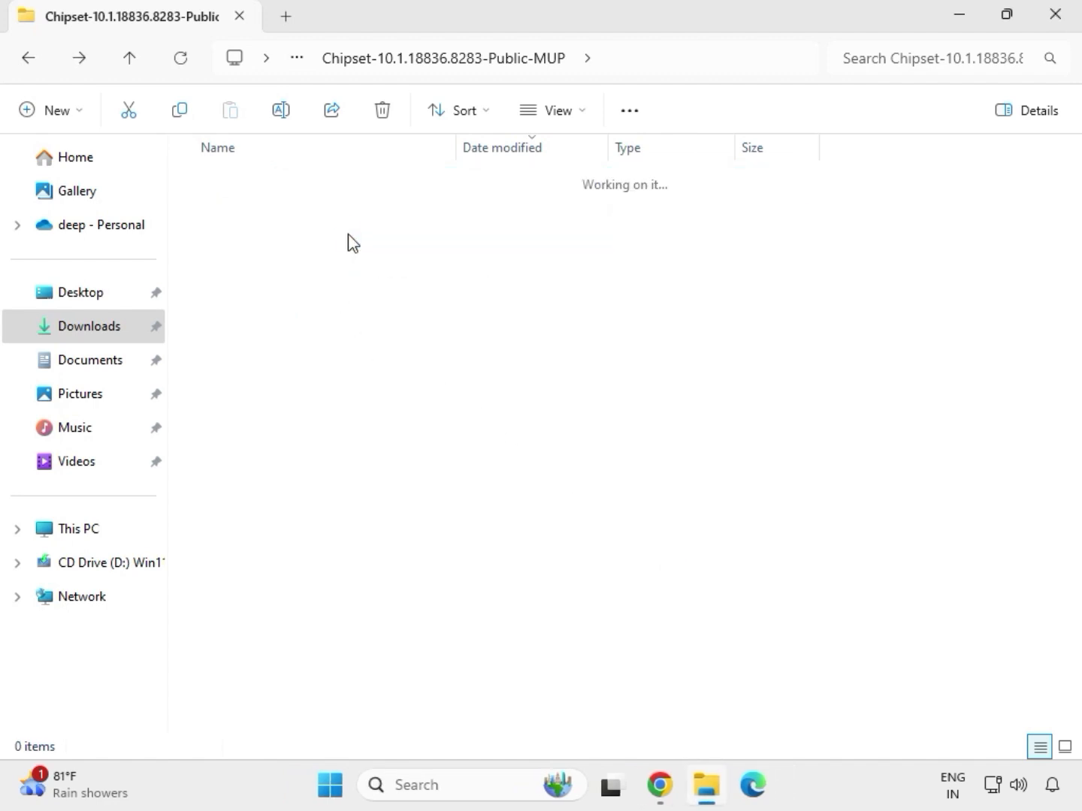
# Go back to Downloads, enter the extracted mb_driver_realtekdch_6.0.9225.1 folder, and return to the Downloads listing.
pyautogui.press('BackSpace')
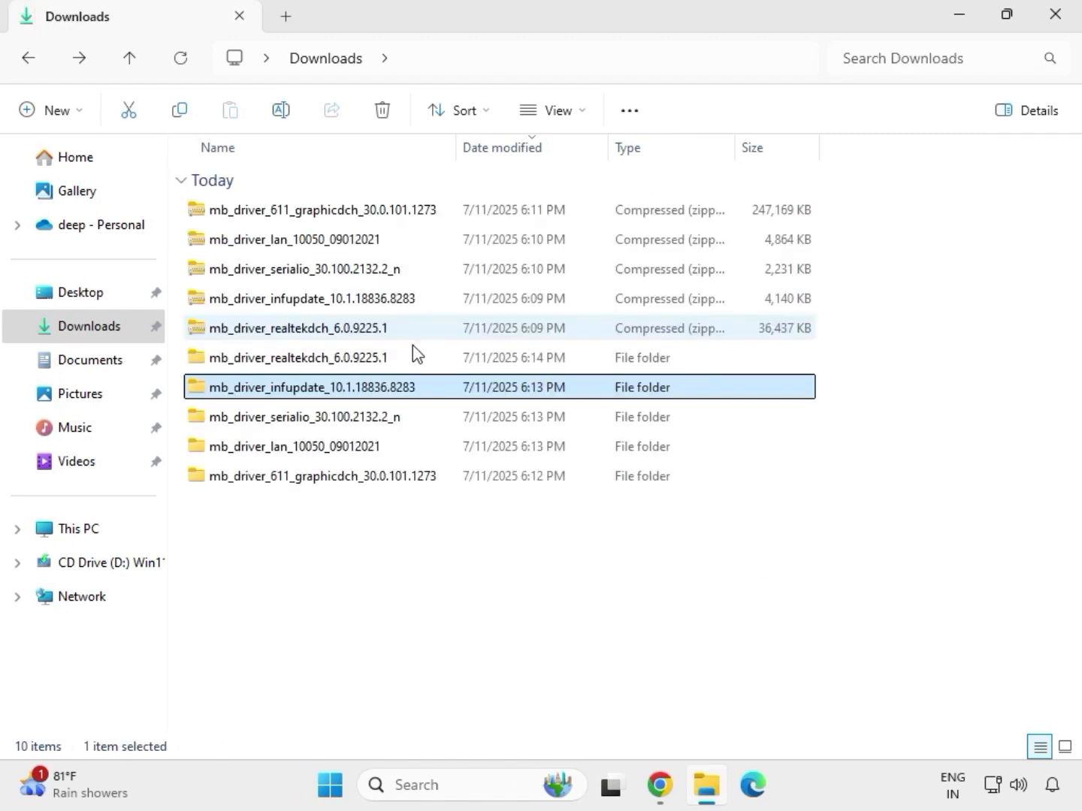
pyautogui.doubleClick(403, 362)
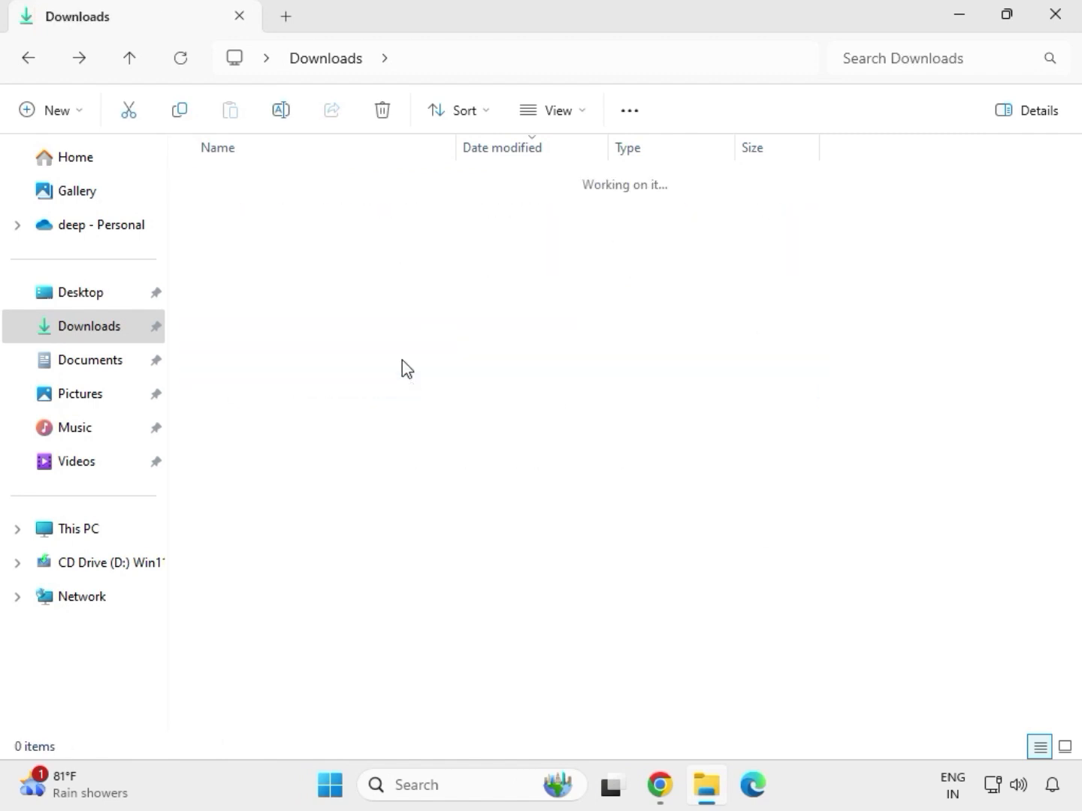
pyautogui.click(339, 64)
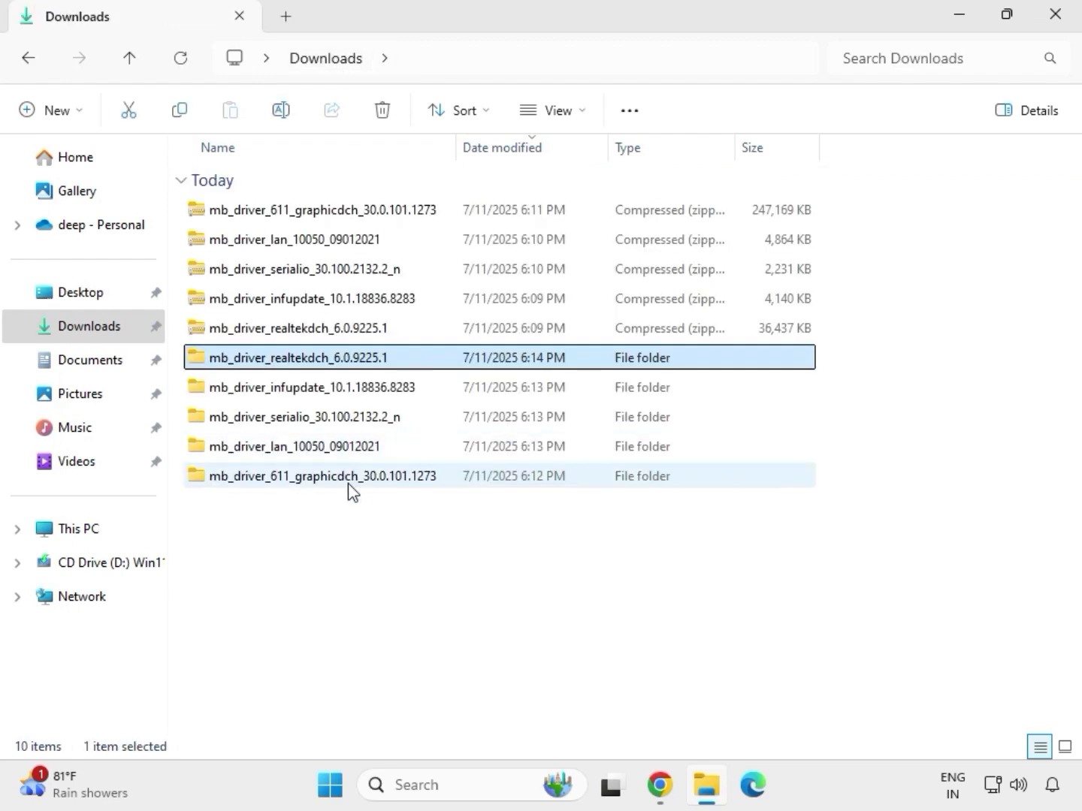
# Open the extracted mb_driver_611_graphicdch_30.0.101.1273 folder, run its application as administrator, and allow it to make changes to the device.
pyautogui.click(310, 480)
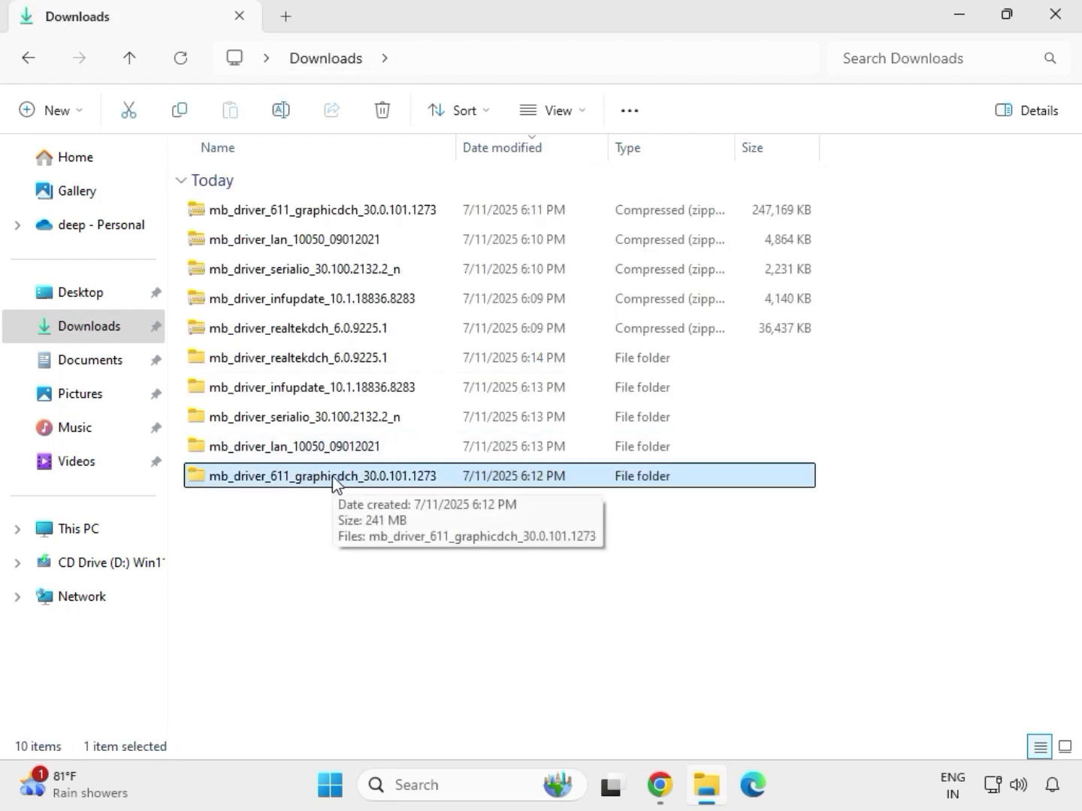
pyautogui.doubleClick(334, 484)
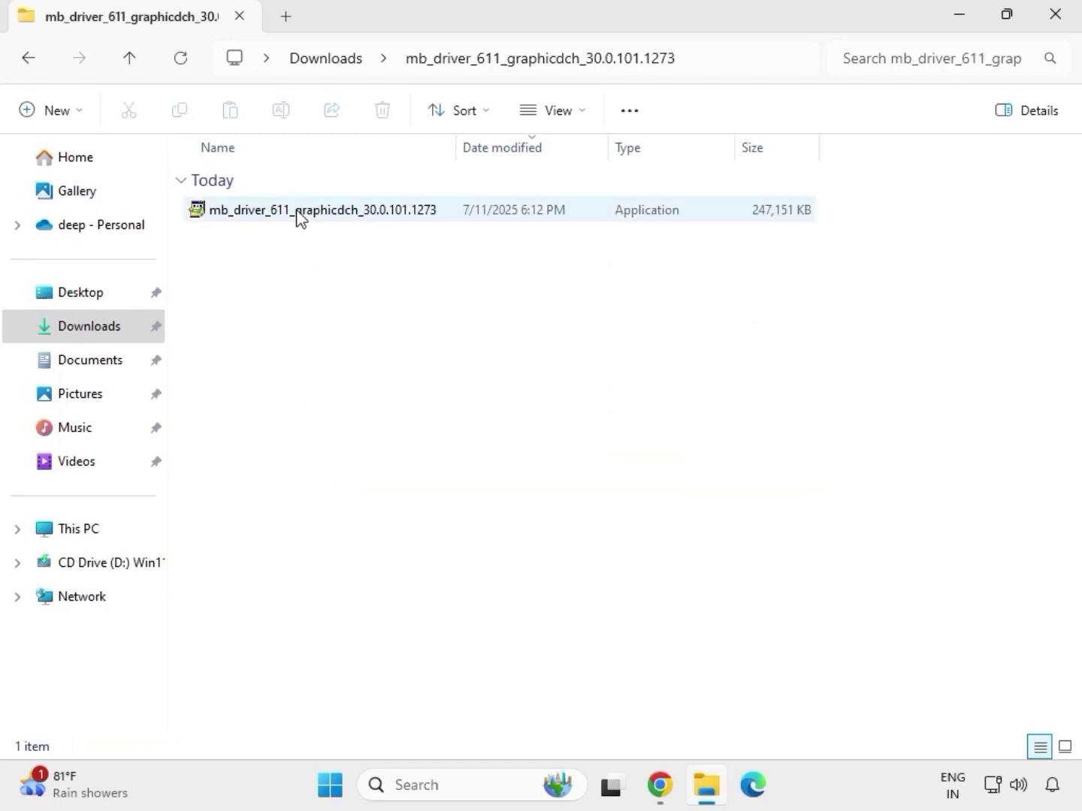
pyautogui.click(300, 217)
pyautogui.rightClick(323, 252)
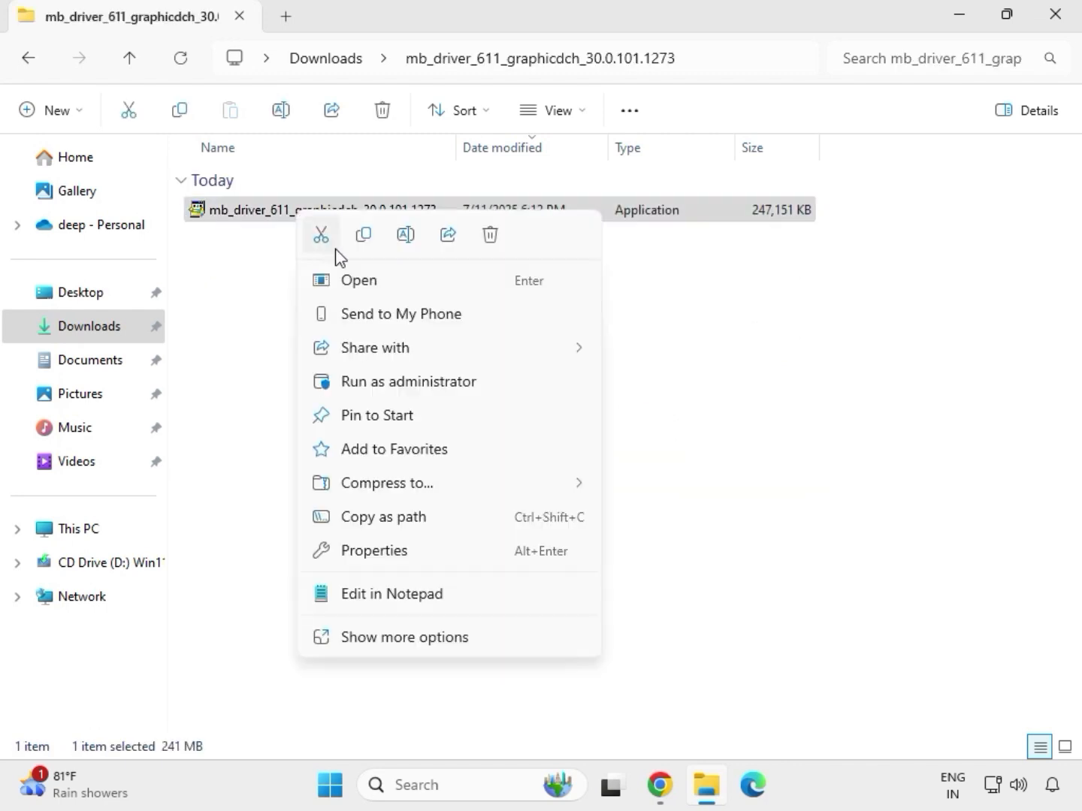
pyautogui.click(411, 382)
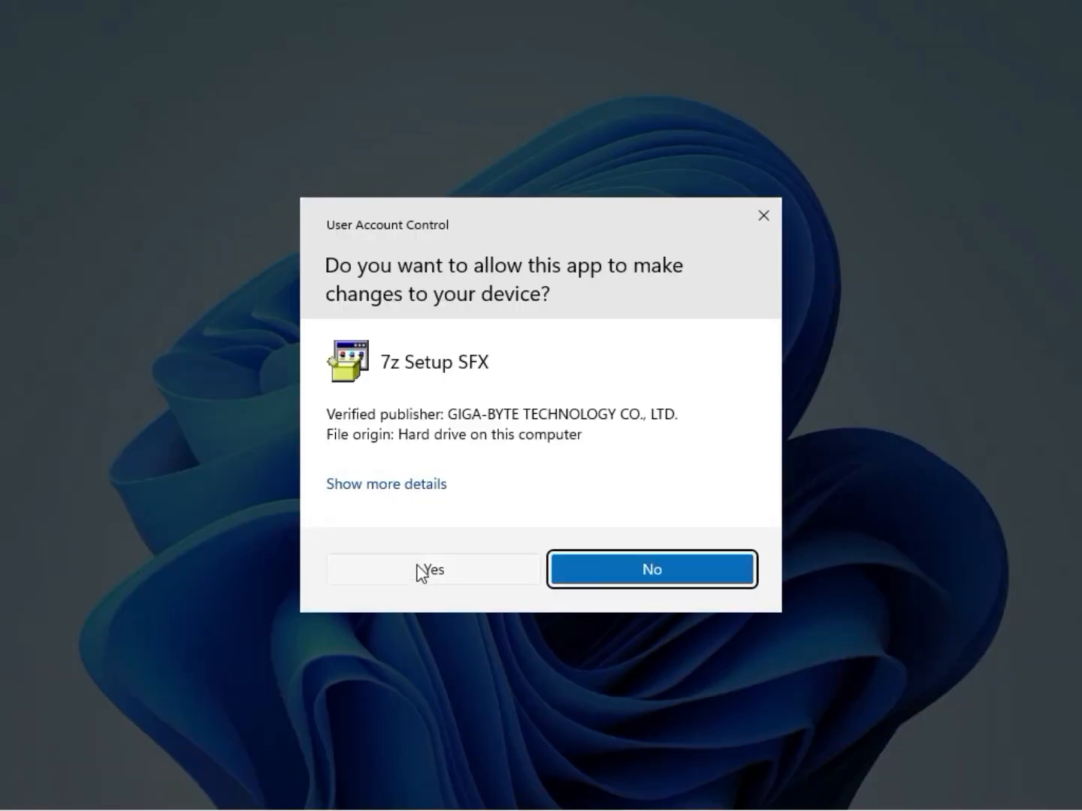
pyautogui.click(417, 569)
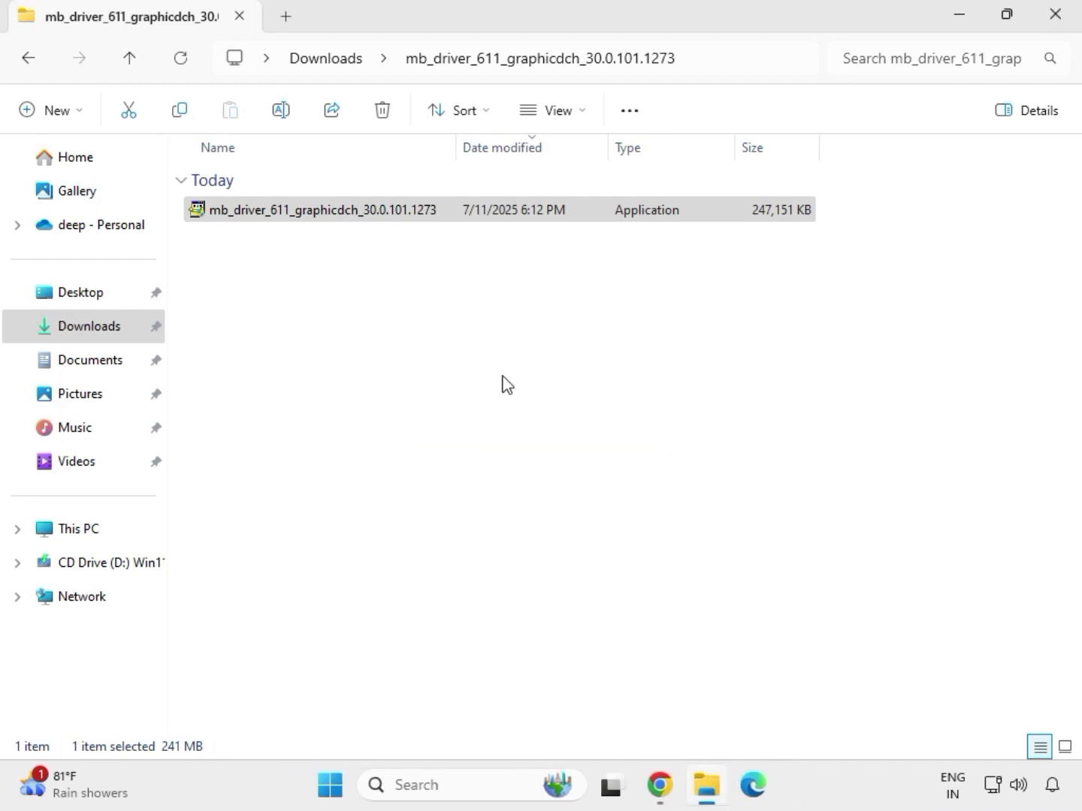
# Return to Downloads and open the 9225.1_UAD_Win10_Win11_2021_0824_123850_WHQL_1458 folder inside the extracted mb_driver_realtekdch_6.0.9225.1 folder.
pyautogui.click(336, 63)
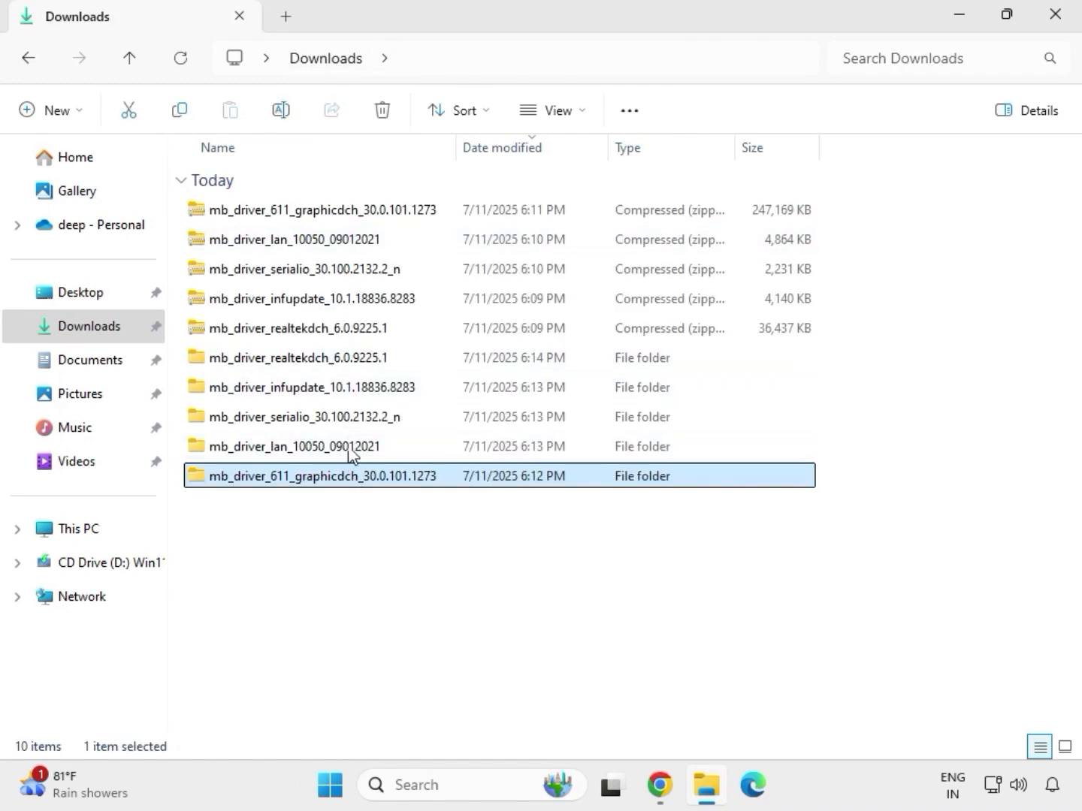
pyautogui.doubleClick(333, 361)
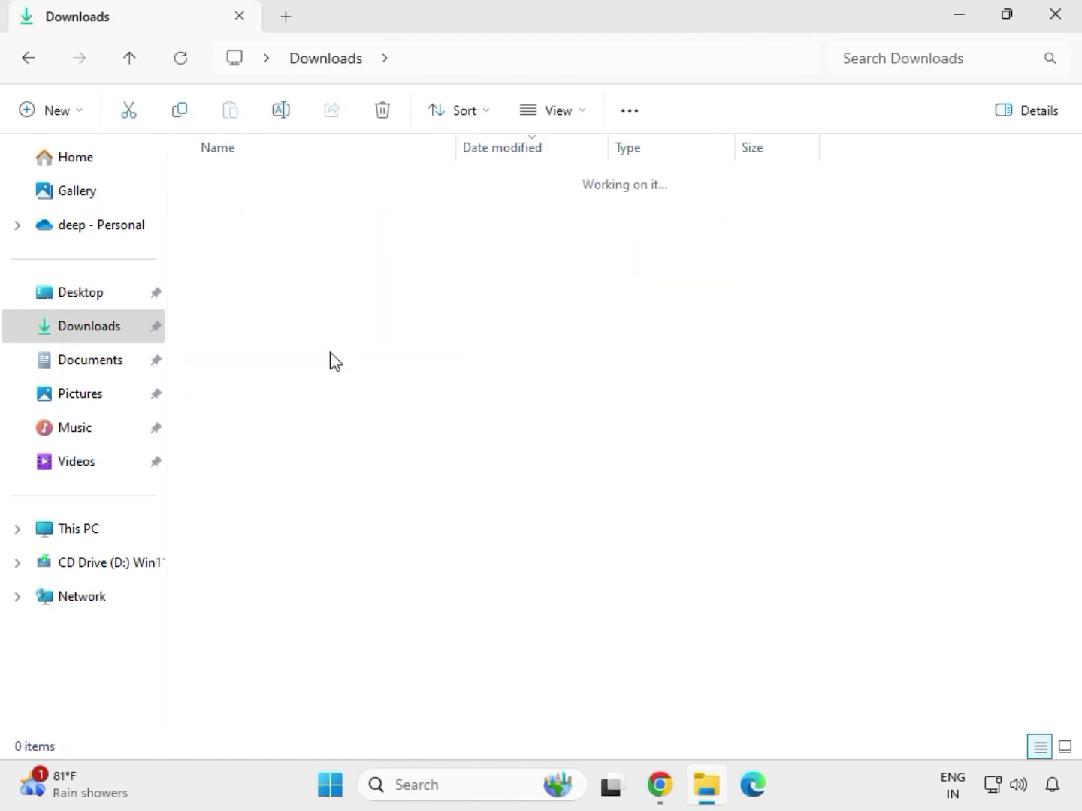
pyautogui.doubleClick(318, 212)
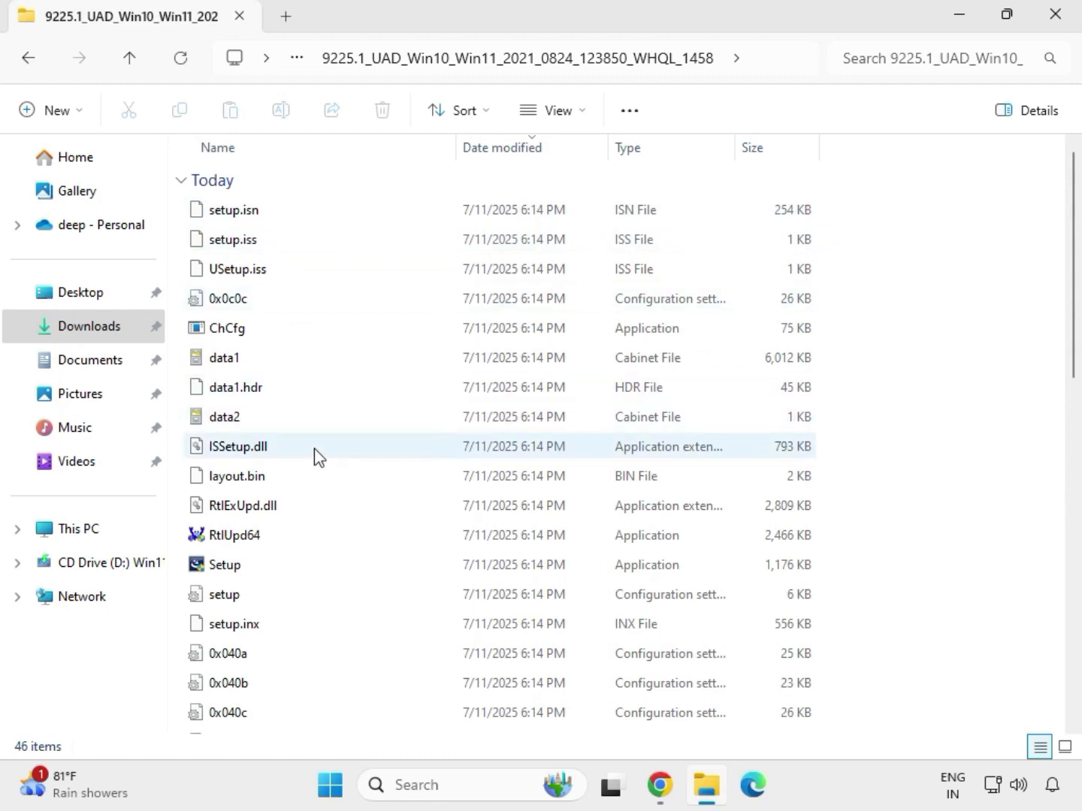
# Run the Setup application as administrator, allow its changes, and complete the Realtek Audio Driver installation, choosing to restart the computer later.
pyautogui.click(233, 569)
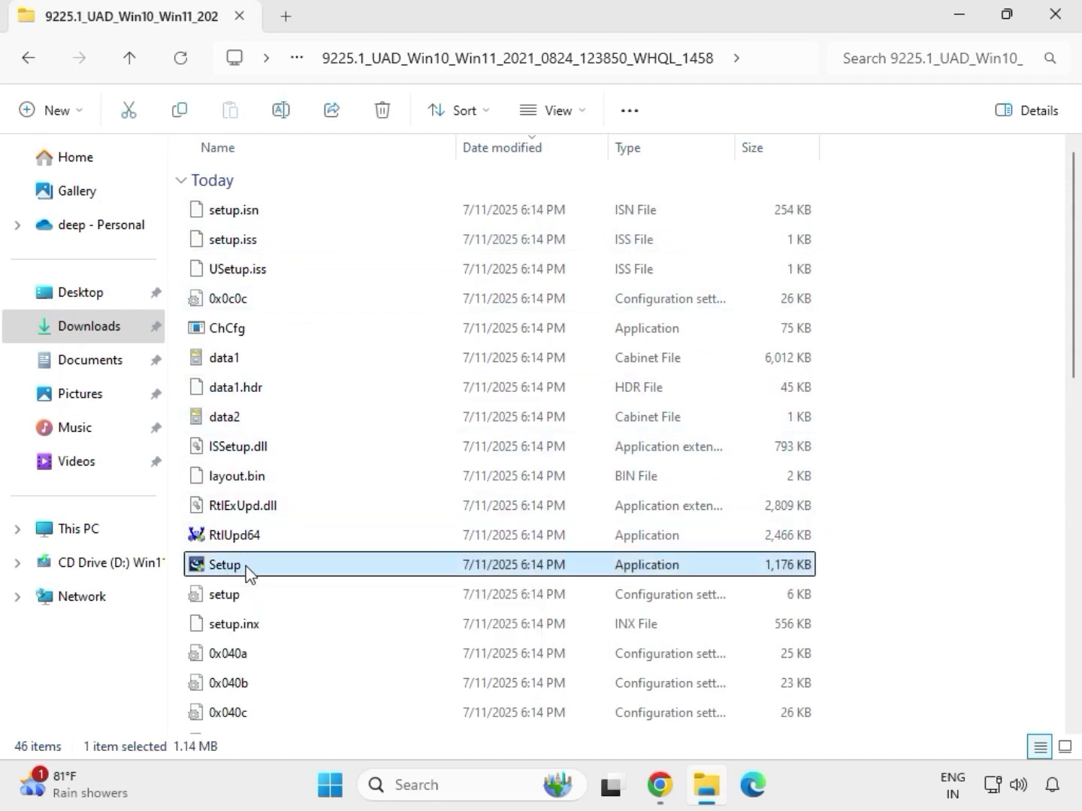
pyautogui.rightClick(247, 573)
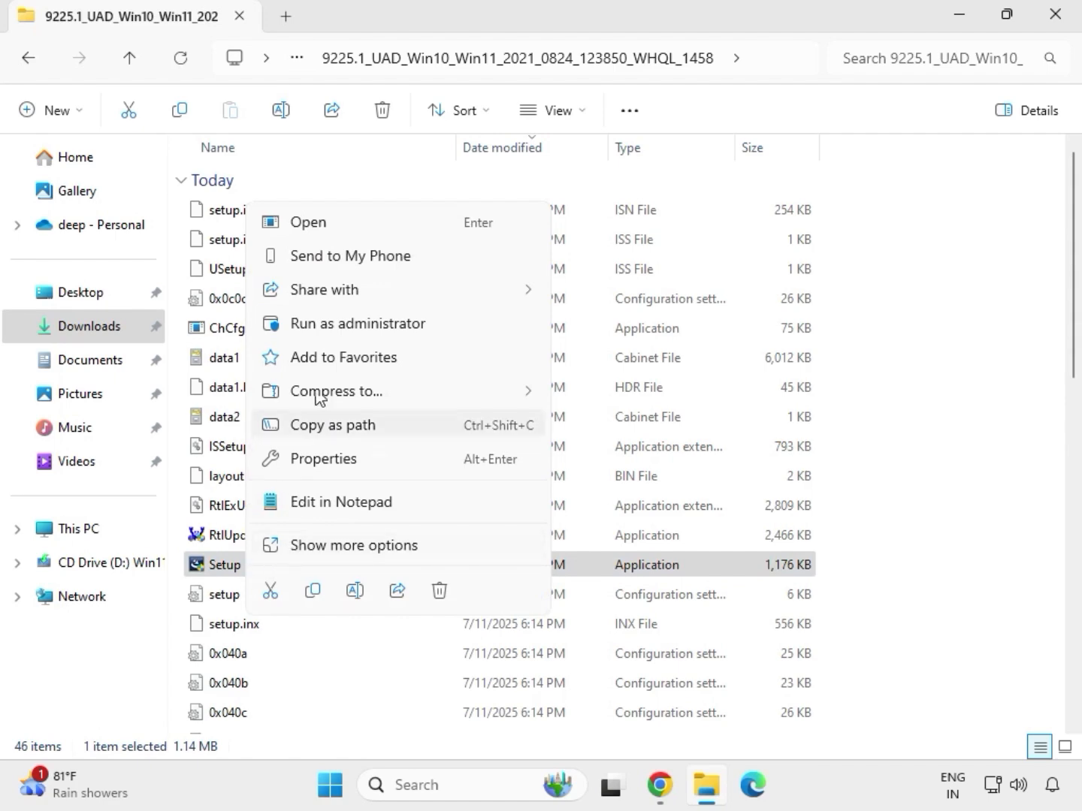
pyautogui.click(329, 323)
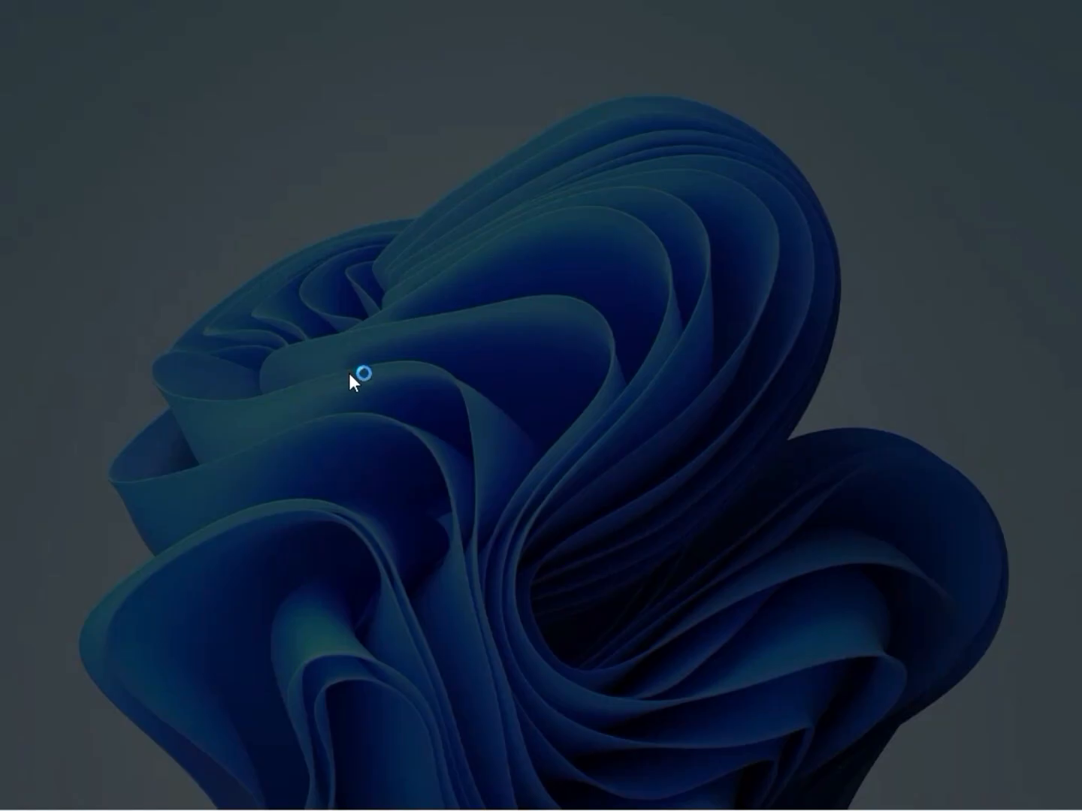
pyautogui.click(380, 565)
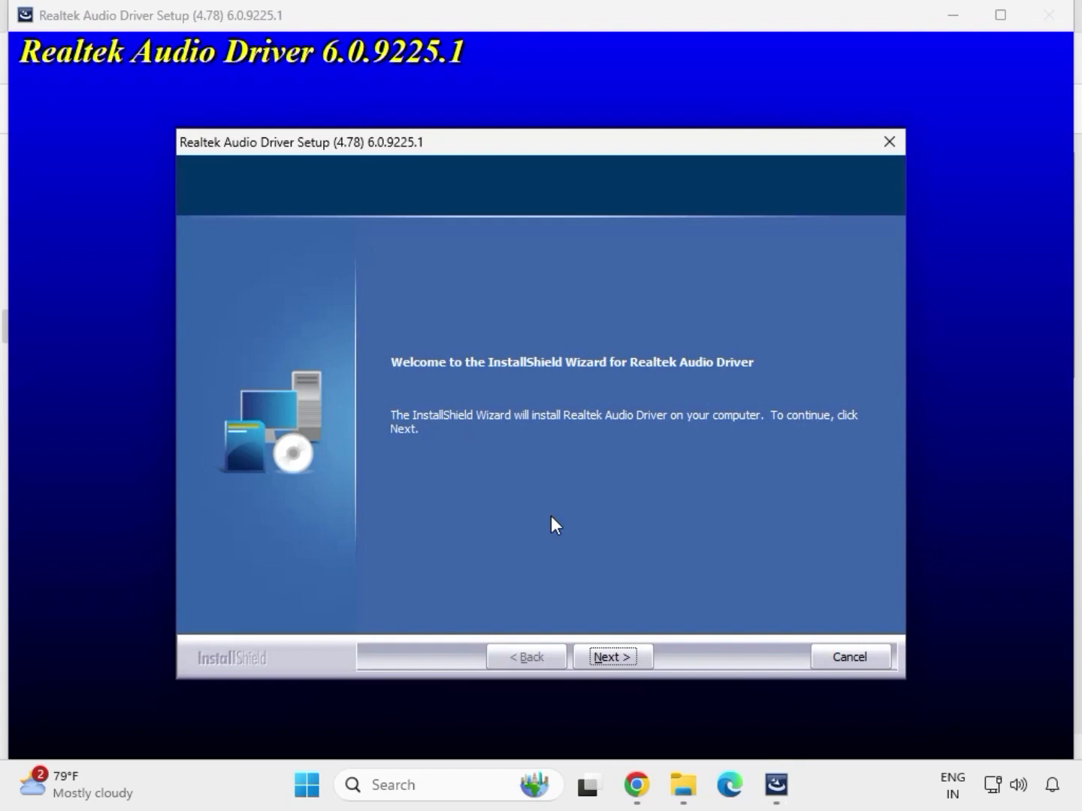
pyautogui.click(612, 657)
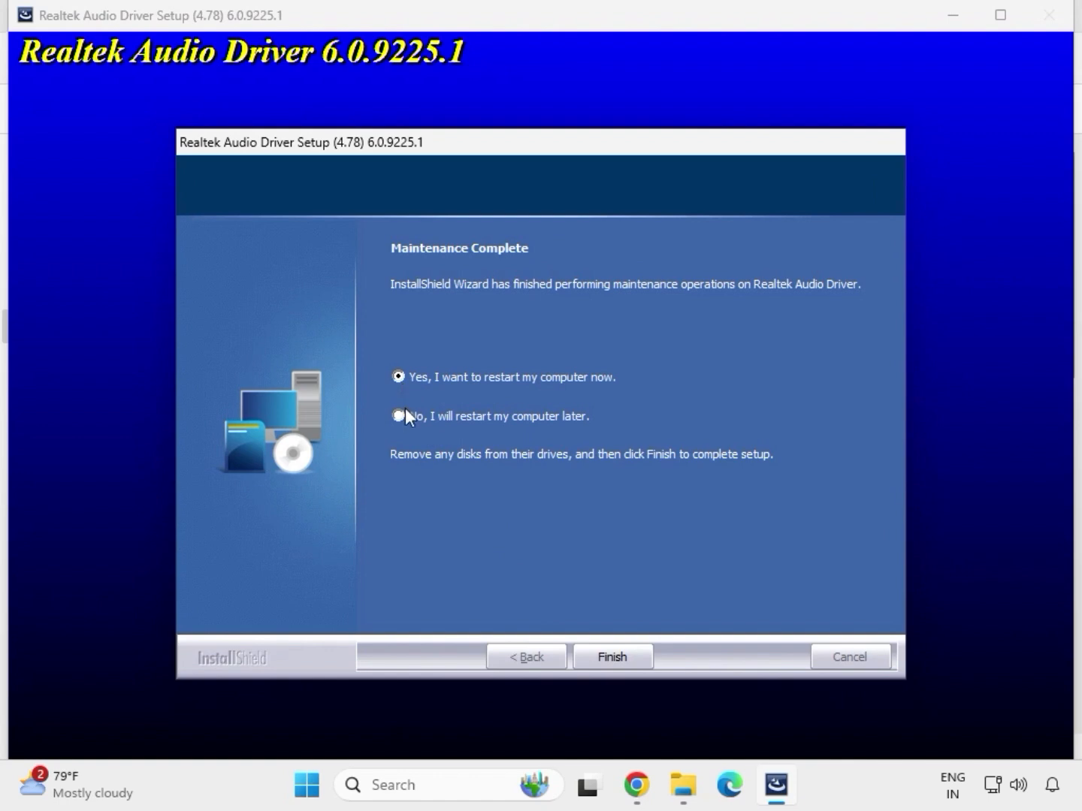
pyautogui.click(610, 656)
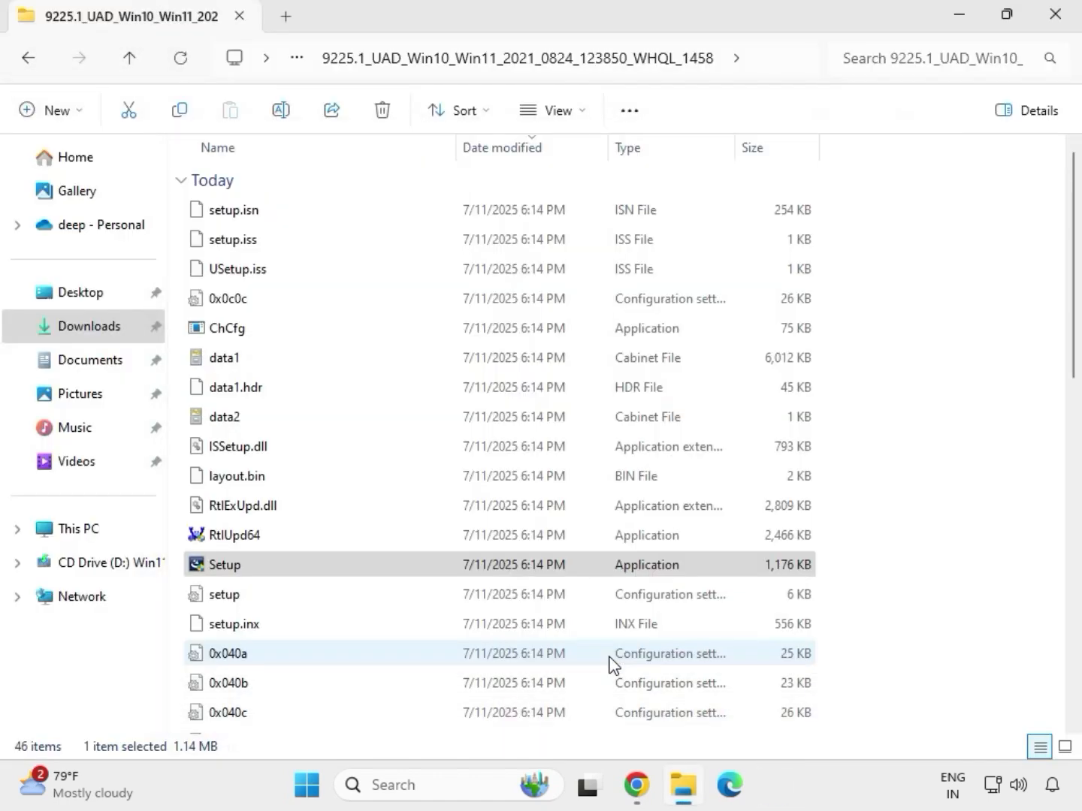